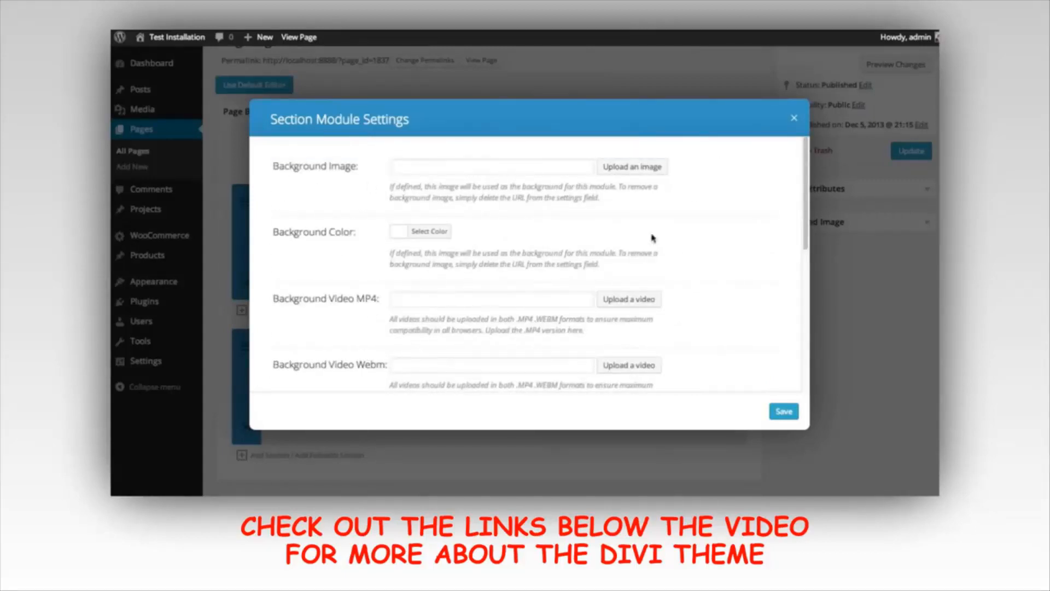
- Set the section's background color to light grey #f2f2f2 in the section settings
left_click_drag(799, 194, 797, 278)
scroll(798, 278, "down", 5)
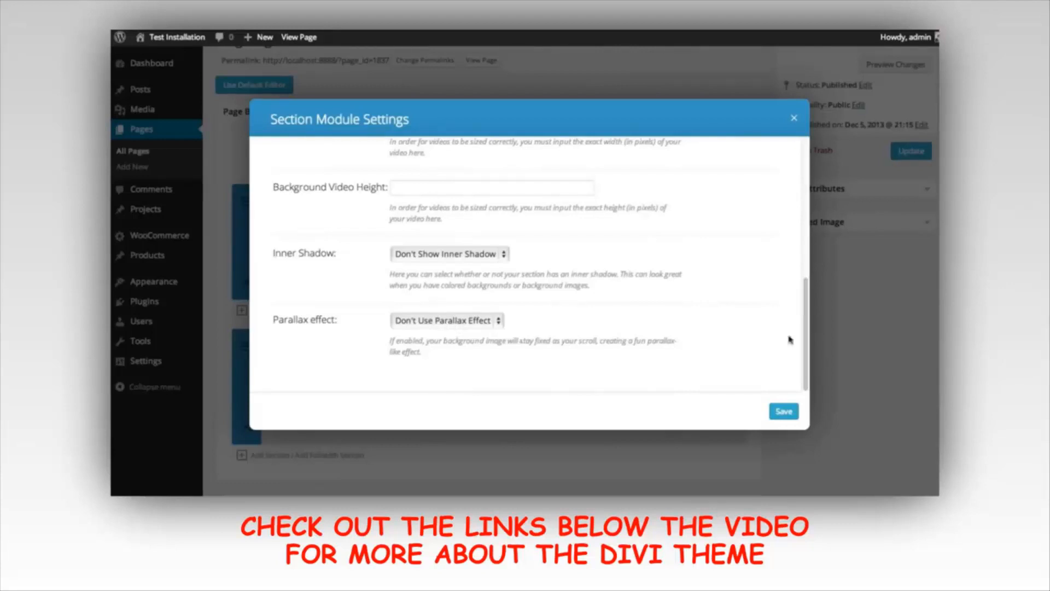
scroll(793, 257, "up", 10)
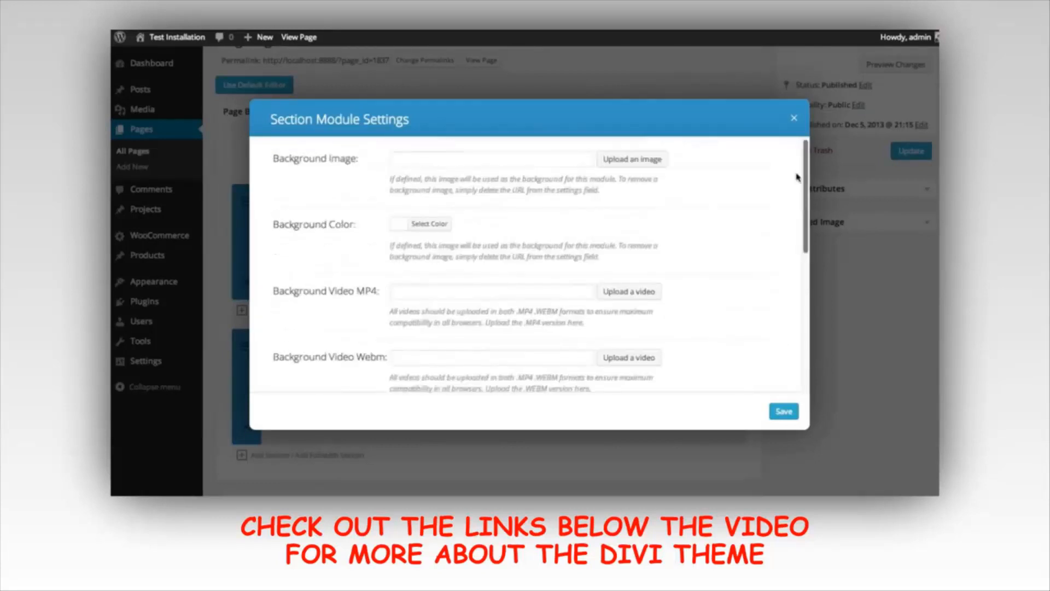
scroll(797, 176, "up", 1)
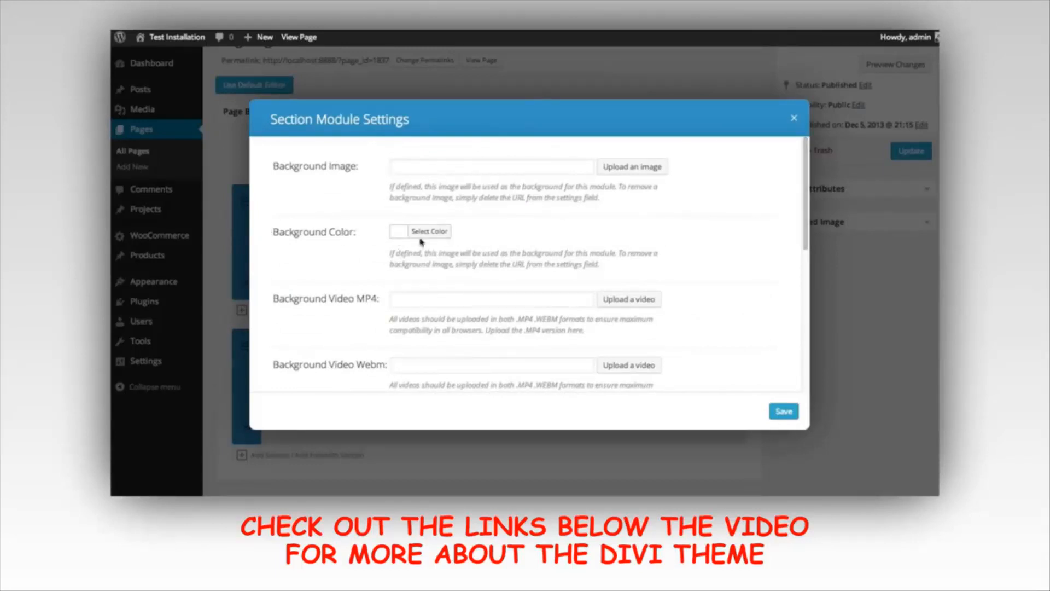
left_click(403, 232)
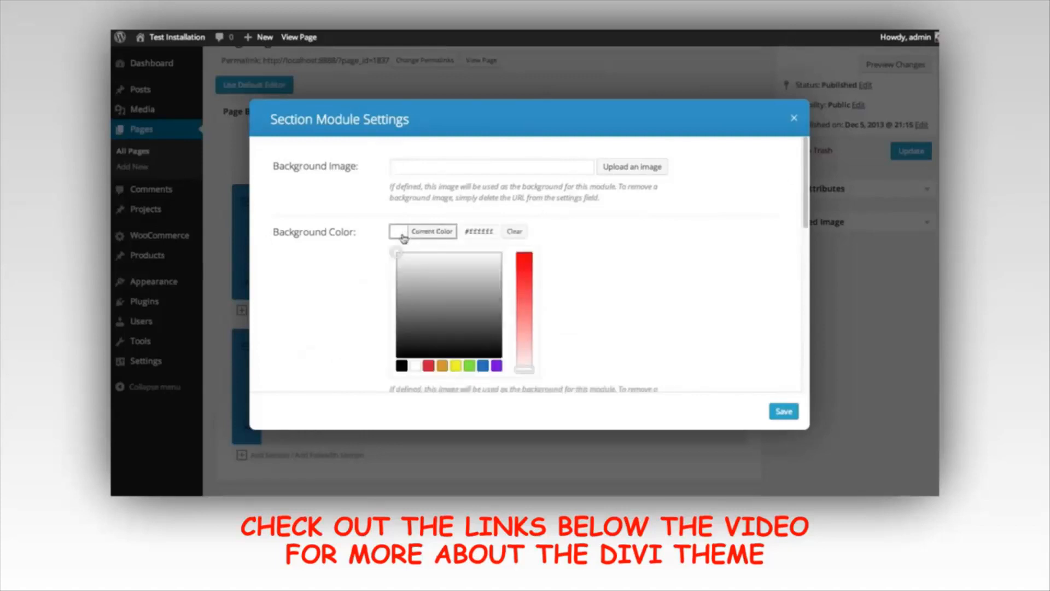
left_click_drag(403, 253, 413, 259)
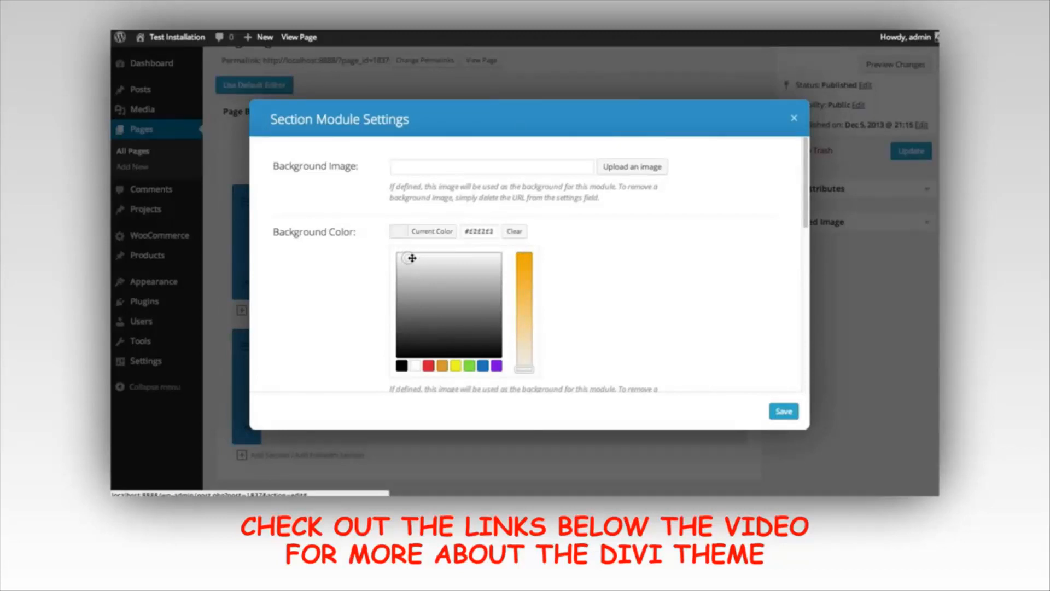
left_click(399, 234)
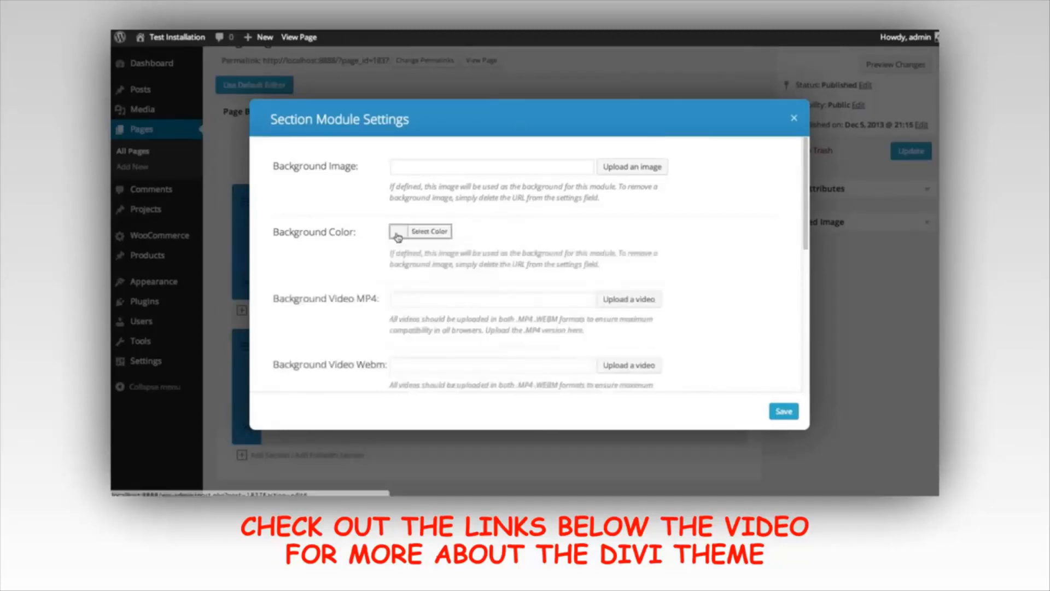
- Set the section's Inner Shadow option to Show Inner Shadow and save the section settings
scroll(800, 212, "down", 6)
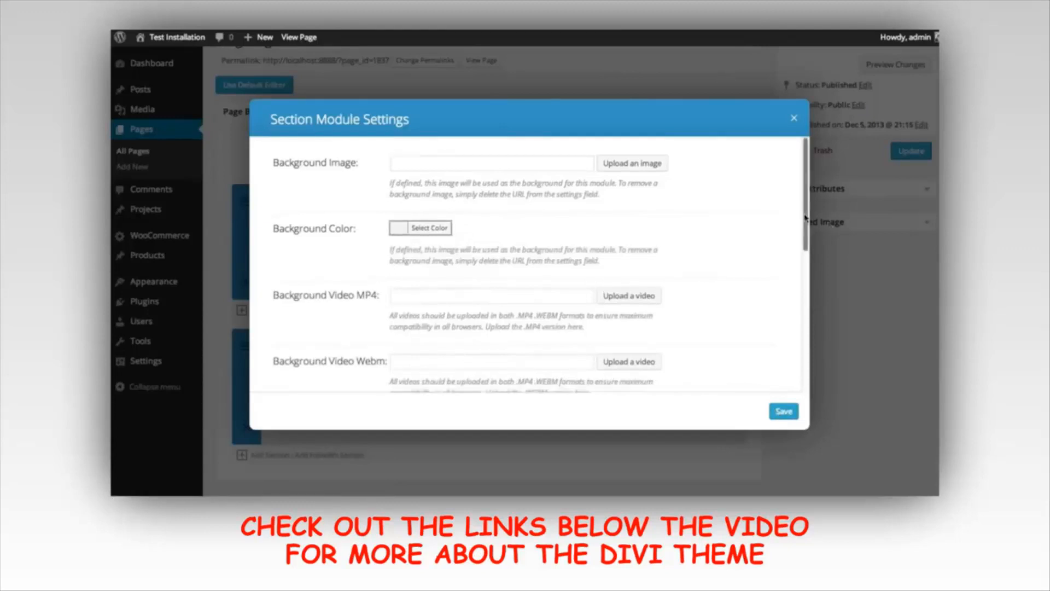
left_click(455, 259)
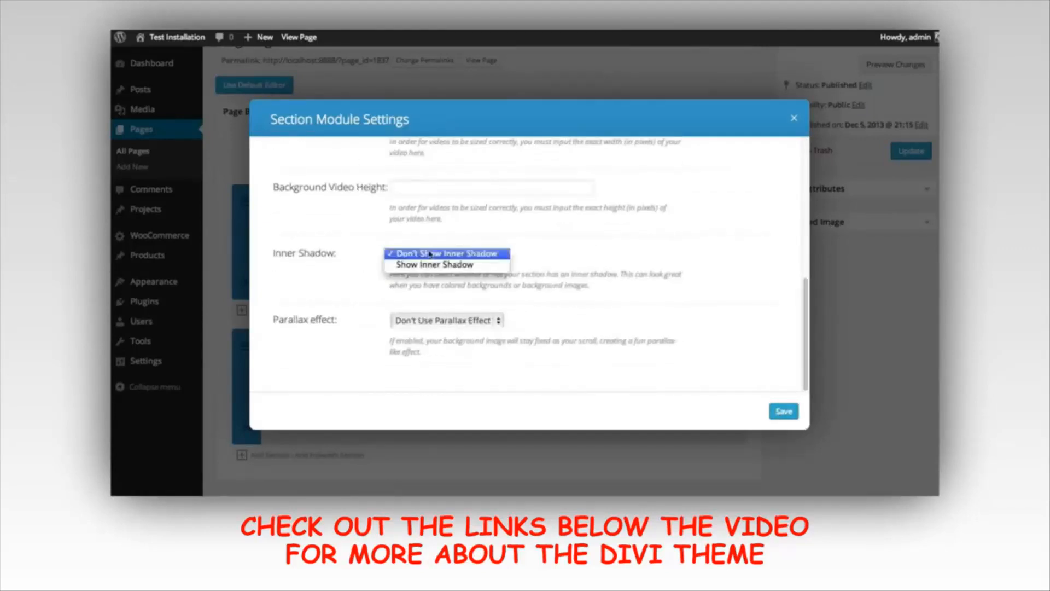
left_click(445, 266)
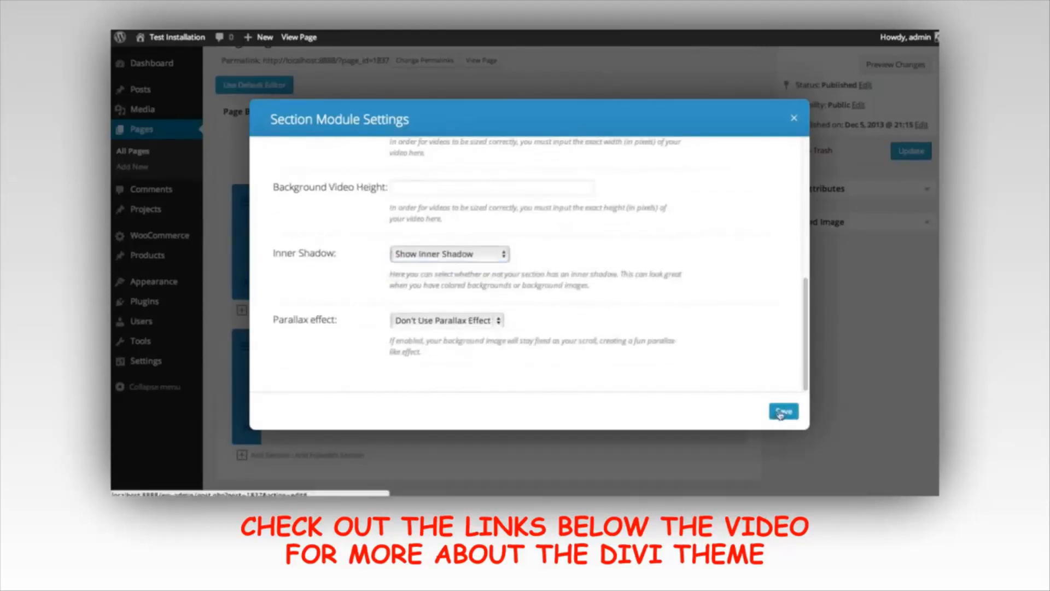
left_click(780, 413)
- Preview the page and examine the background and shadow of the section with the four images
scroll(781, 243, "up", 1)
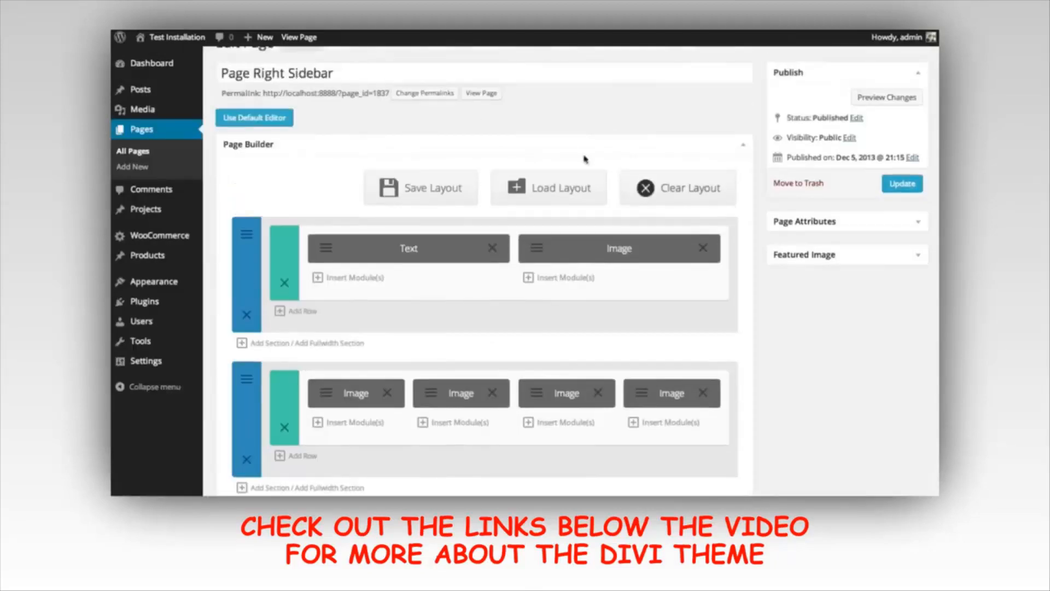
left_click(882, 101)
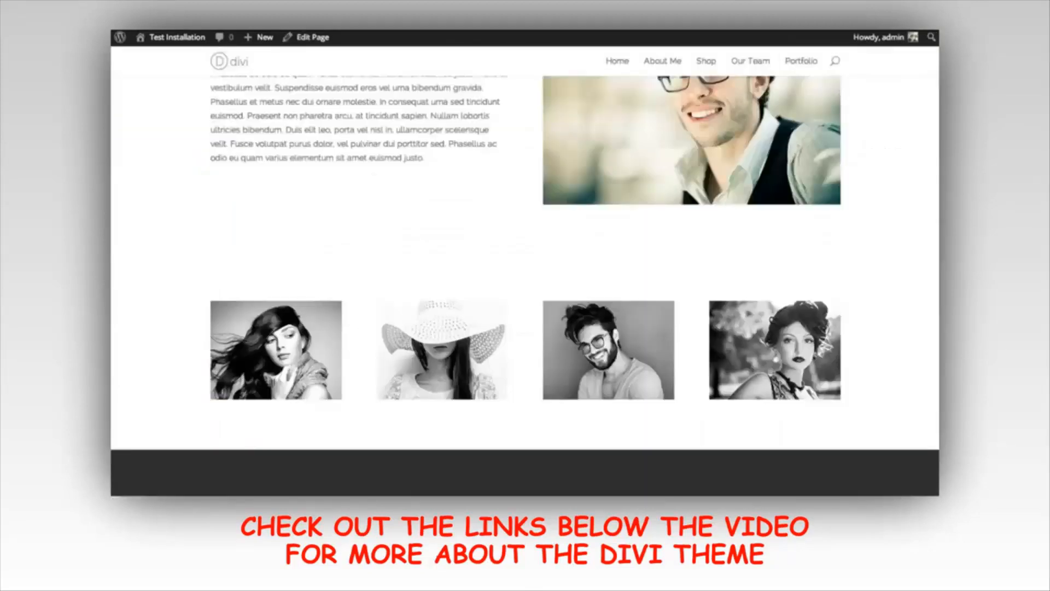
scroll(628, 197, "down", 5)
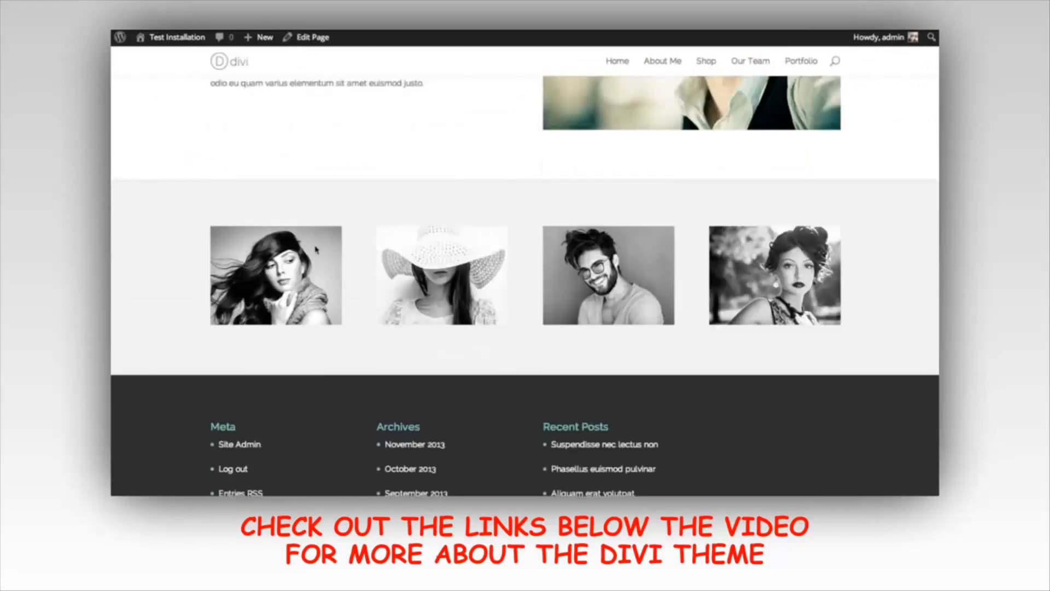
scroll(583, 217, "up", 5)
scroll(575, 328, "down", 2)
scroll(572, 339, "up", 2)
scroll(572, 339, "down", 5)
scroll(579, 328, "up", 3)
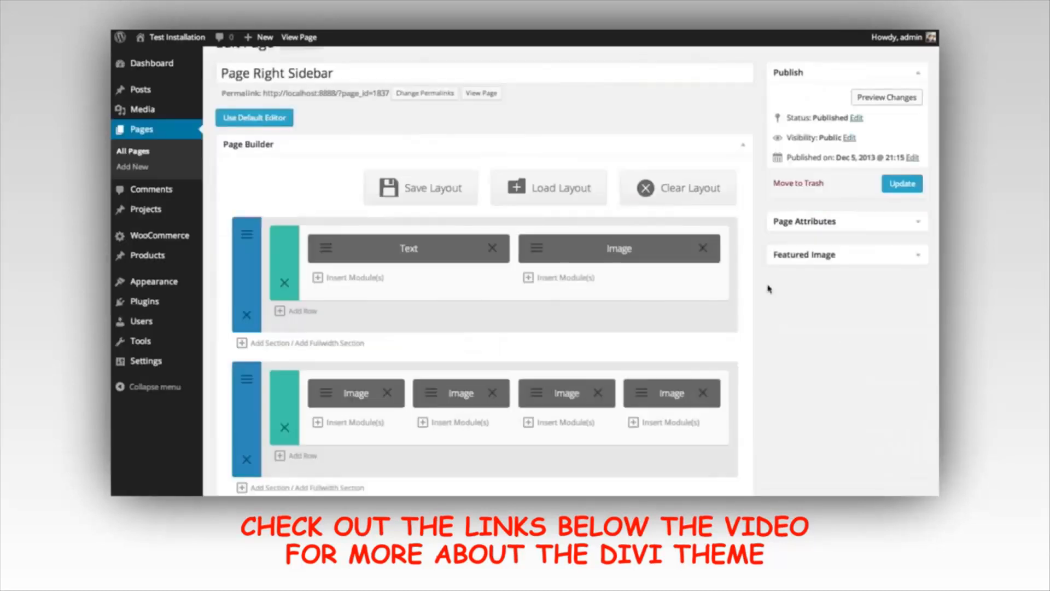
- Add a new row with two half-width columns below the four-image row in the second section
scroll(812, 335, "down", 2)
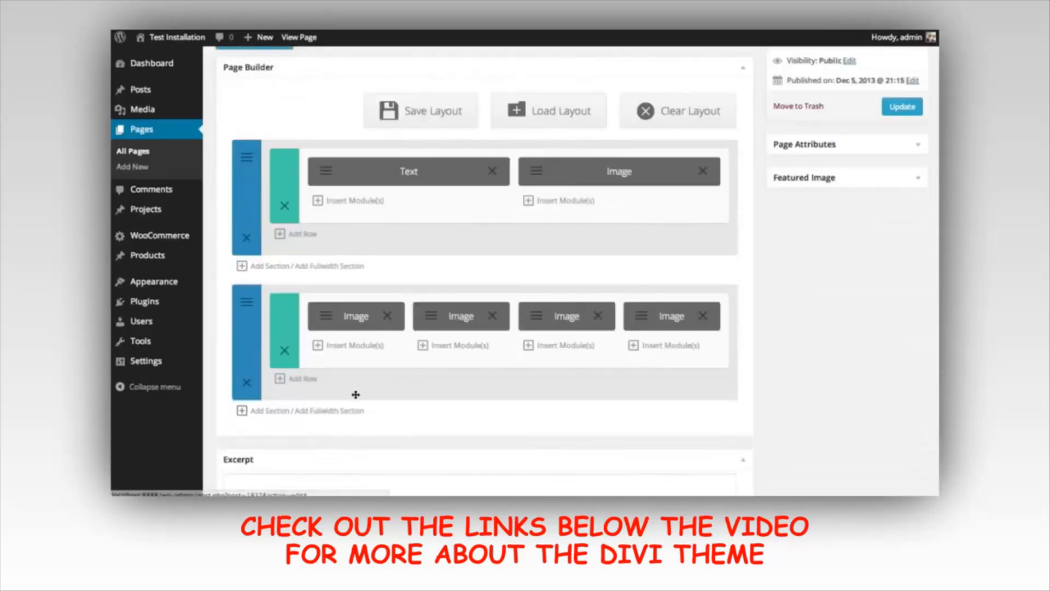
left_click(303, 379)
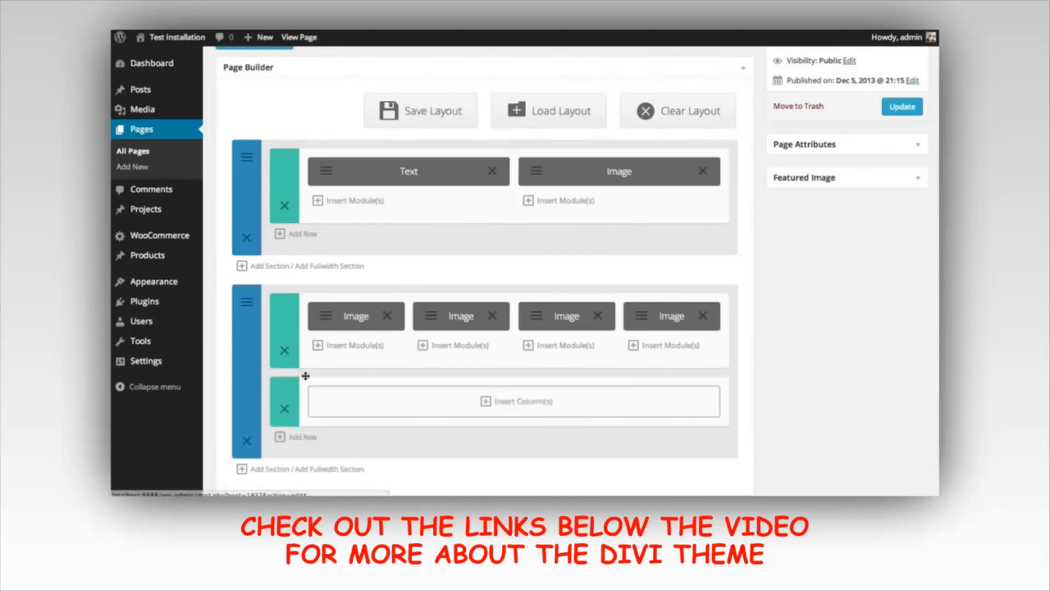
left_click(528, 407)
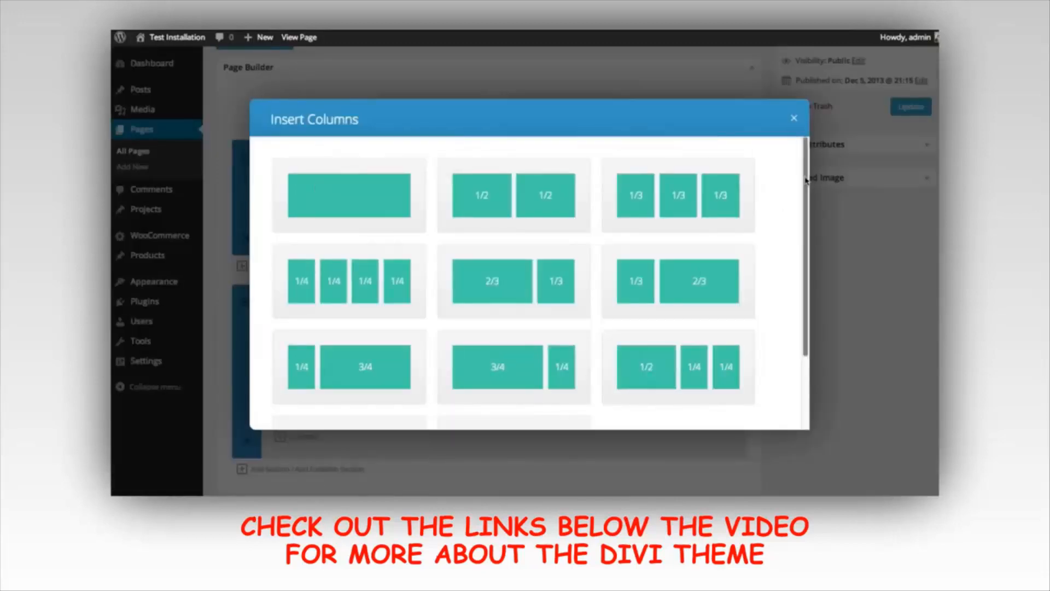
left_click_drag(806, 181, 802, 134)
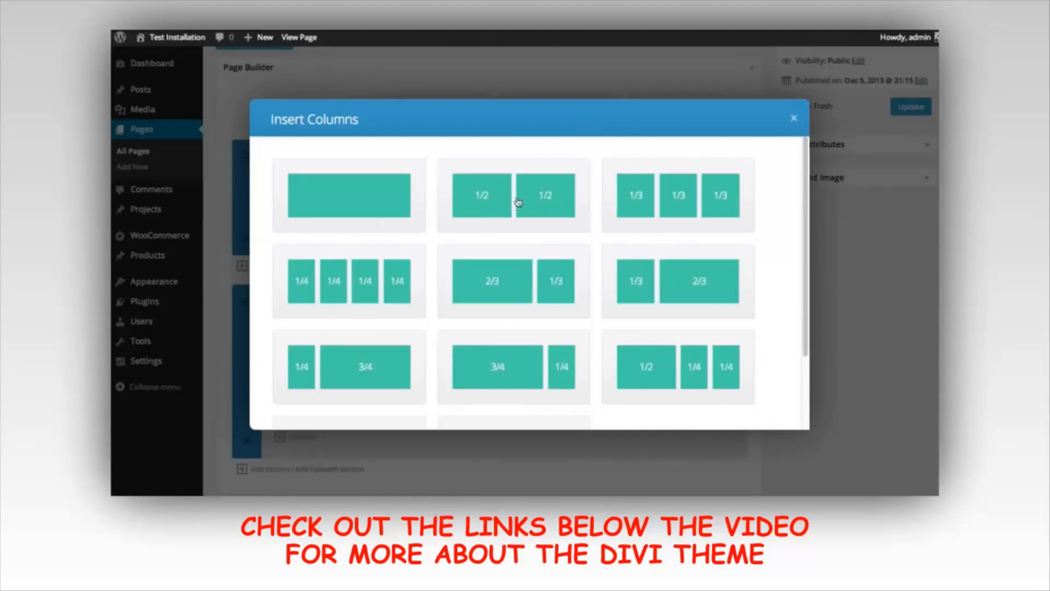
left_click(517, 201)
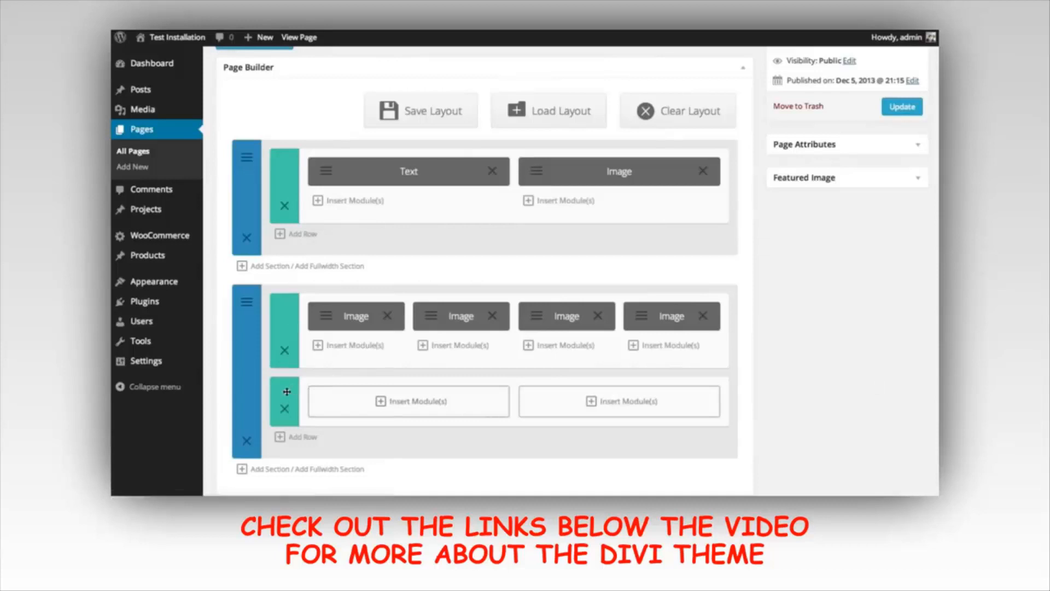
- Try reordering the rows, placing the four-image row above the text-and-image row in the first section, and preview the page
left_click_drag(283, 393, 285, 324)
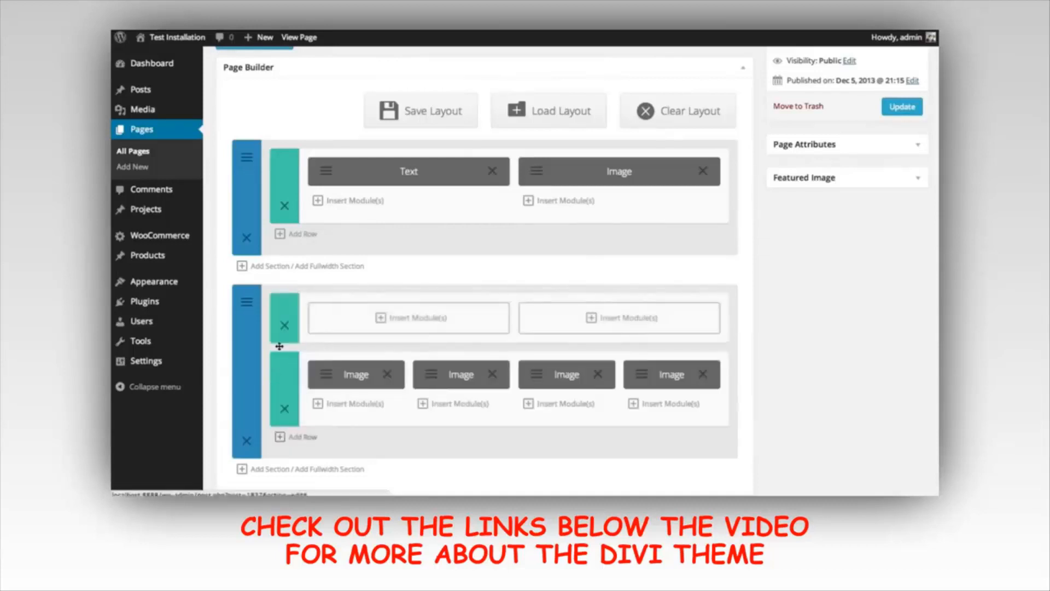
left_click_drag(286, 371, 284, 346)
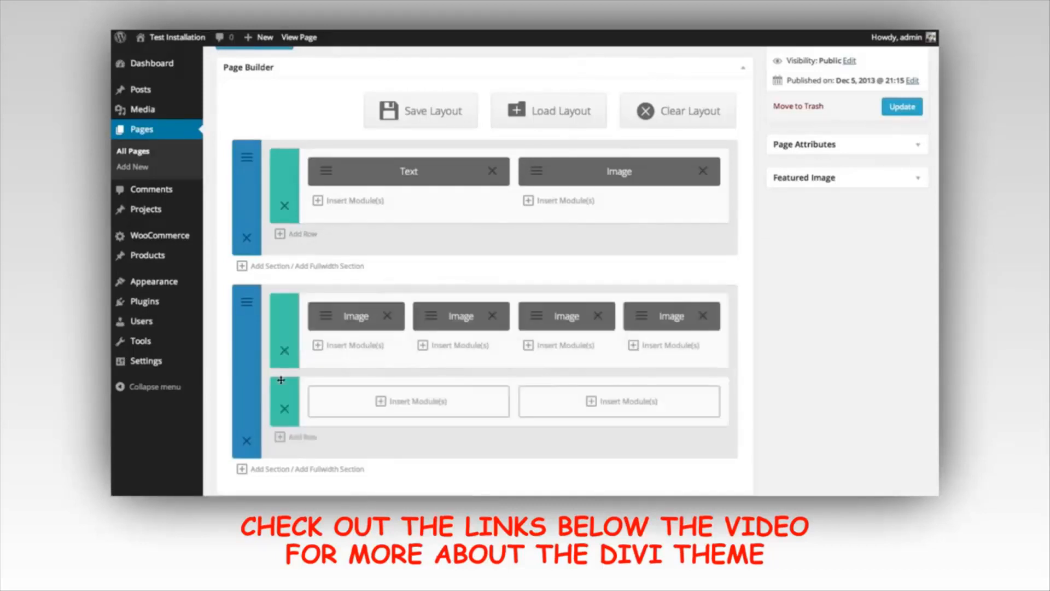
mouse_move(283, 391)
left_mouse_down()
mouse_move(292, 197)
mouse_move(295, 408)
mouse_move(302, 390)
left_mouse_up()
left_click_drag(285, 329, 297, 189)
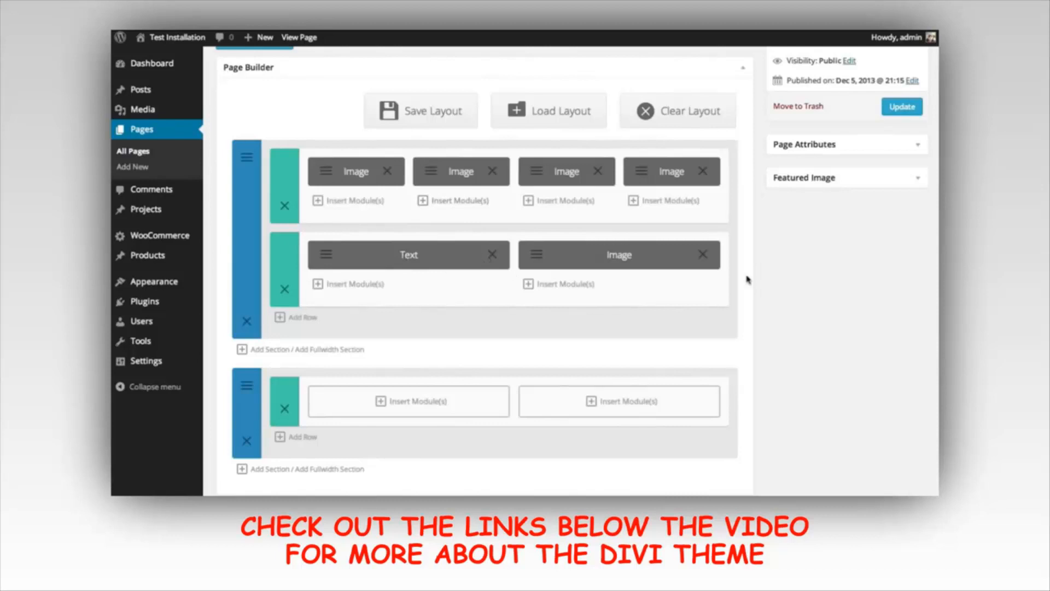
scroll(361, 157, "up", 3)
left_click(871, 125)
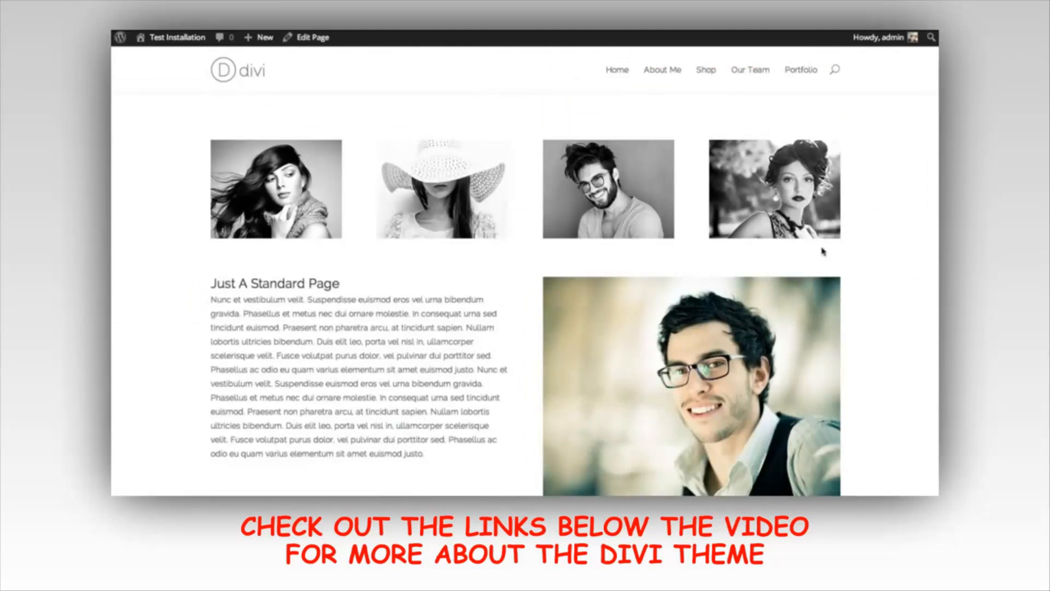
- Return to the page editor and move the four-image row back to the start of the second section
left_click(312, 37)
scroll(339, 183, "down", 2)
left_click_drag(297, 196, 292, 339)
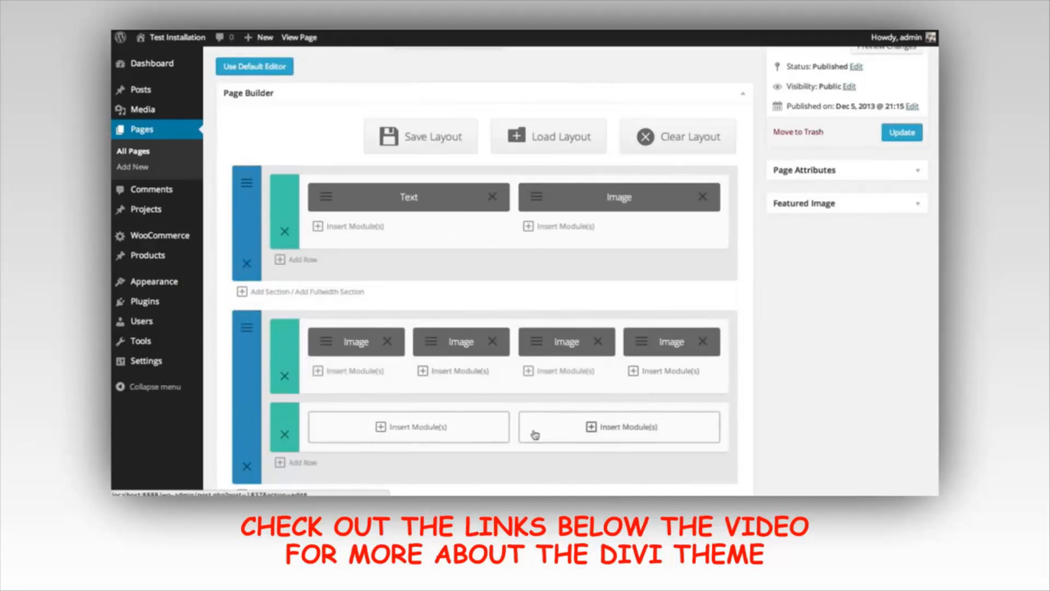
- Insert a Text module in the new row's first column with the responsive-design paragraph beginning "The use of mobile devices is on the rise"
left_click(425, 430)
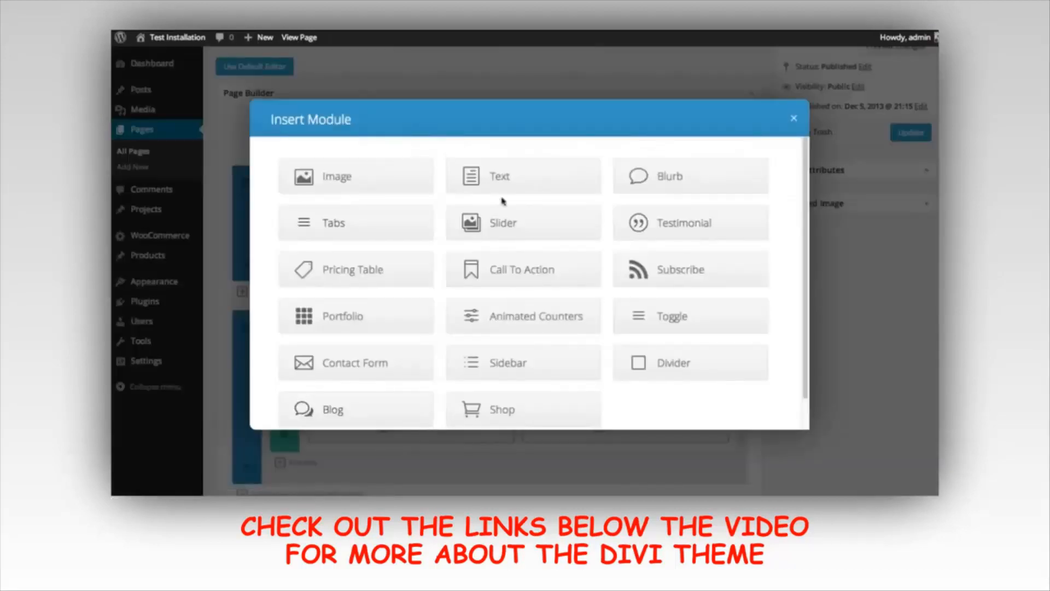
left_click(532, 176)
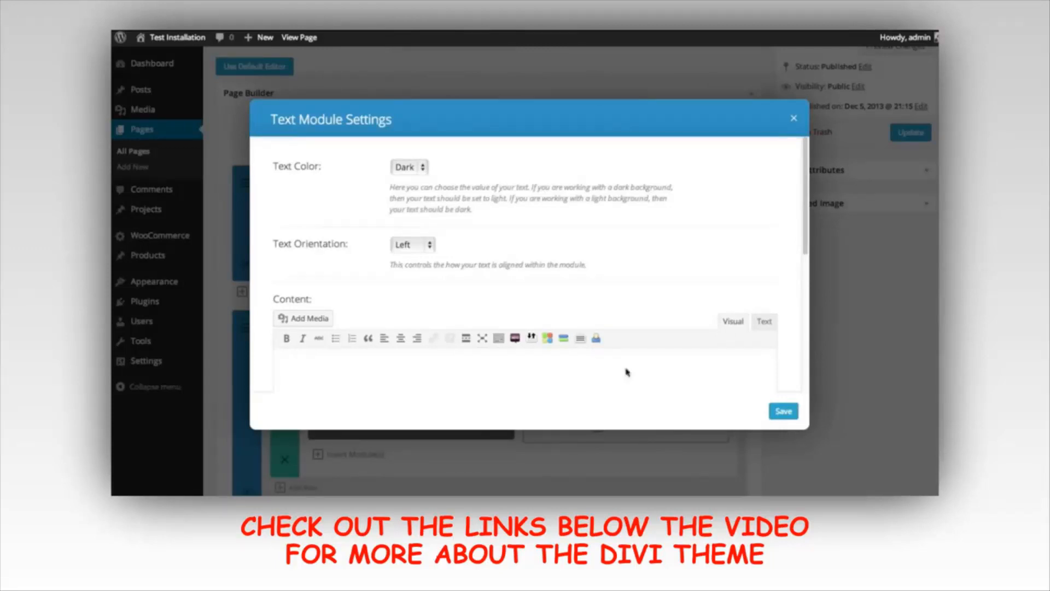
left_click(469, 359)
type("The use of mobile devices is on the rise, and it's important for your website to be ready for those mobile visitors. Divi is fully responsive, which means the design will adapt to whatever screen size is being used to browse. Your website will look great and will be a breeze to read on mobile phones and desktop computers alike.")
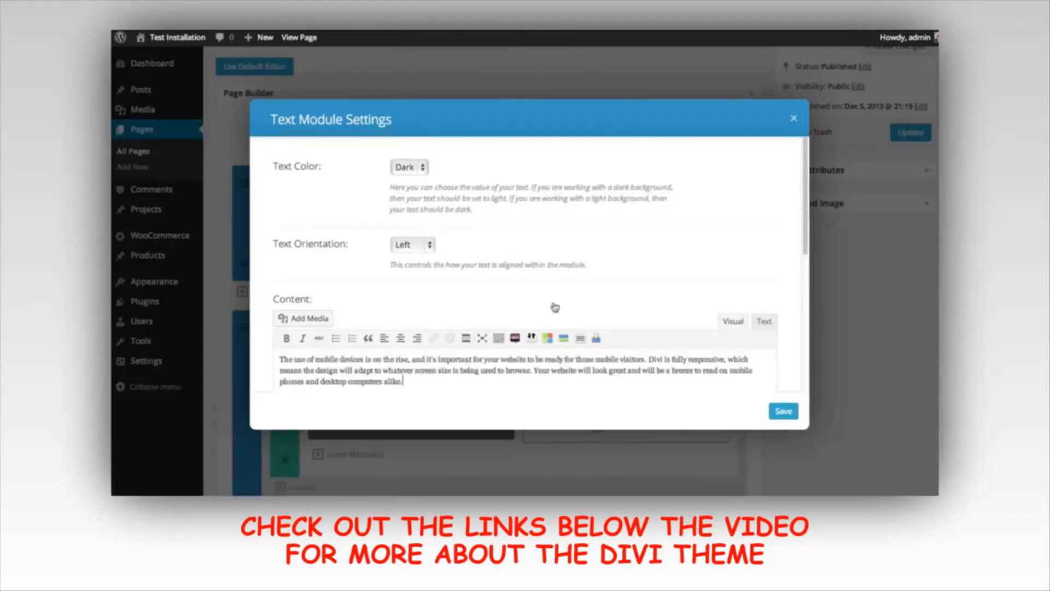
- Keep the module's text color set to Dark and save the Text module
left_click(413, 172)
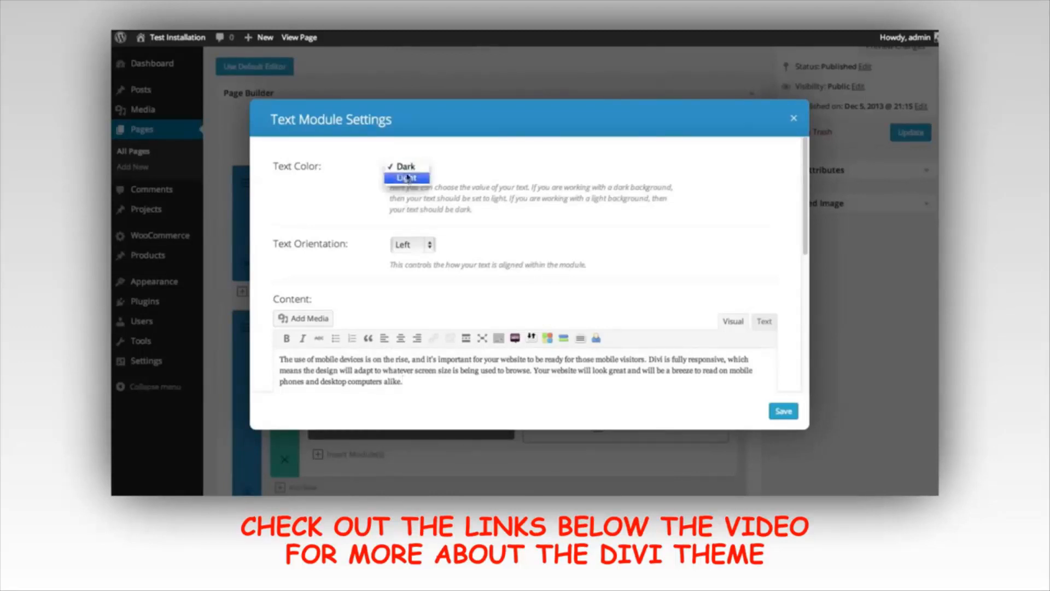
left_click(406, 166)
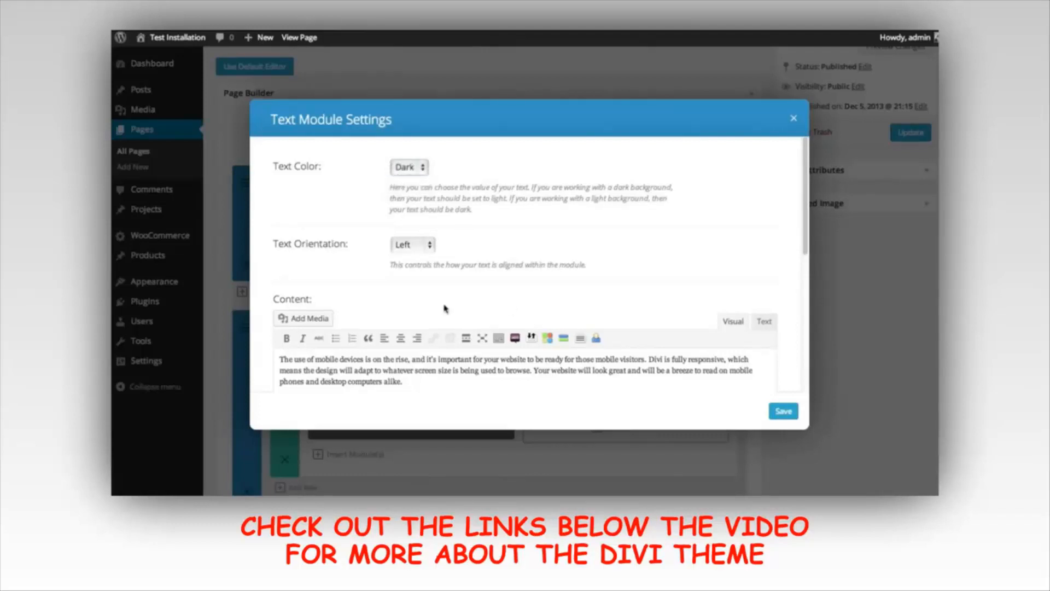
scroll(630, 231, "down", 3)
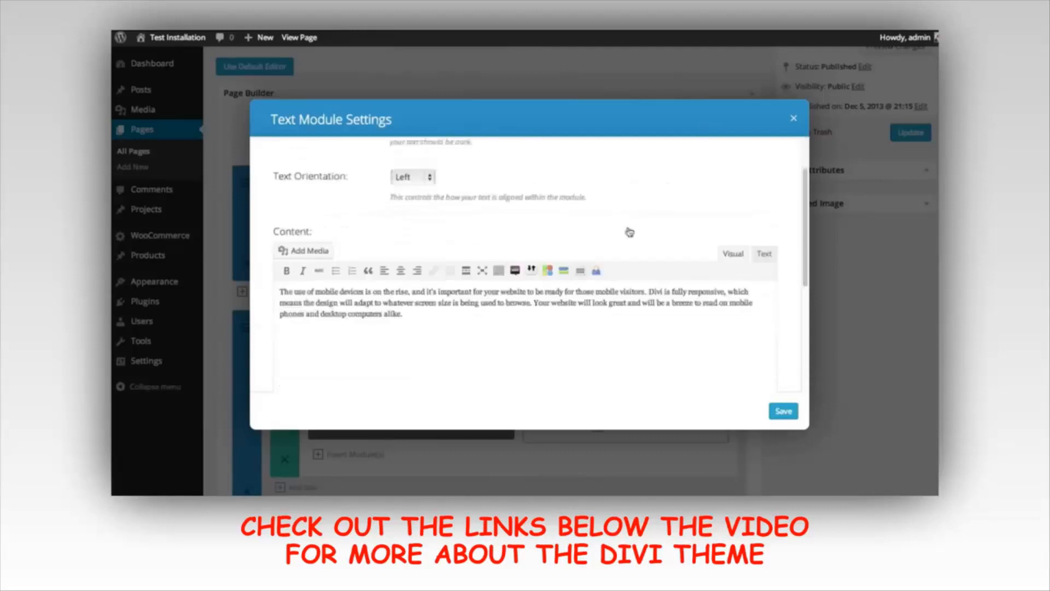
left_click(784, 411)
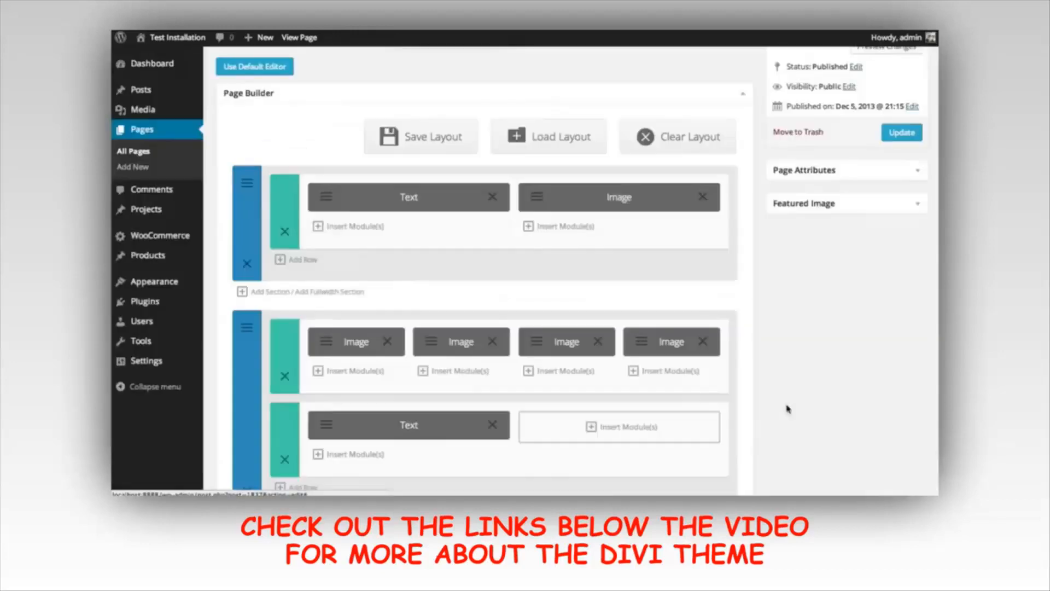
- Insert a Tabs module in the empty second column of the second section's lower row
left_click(607, 432)
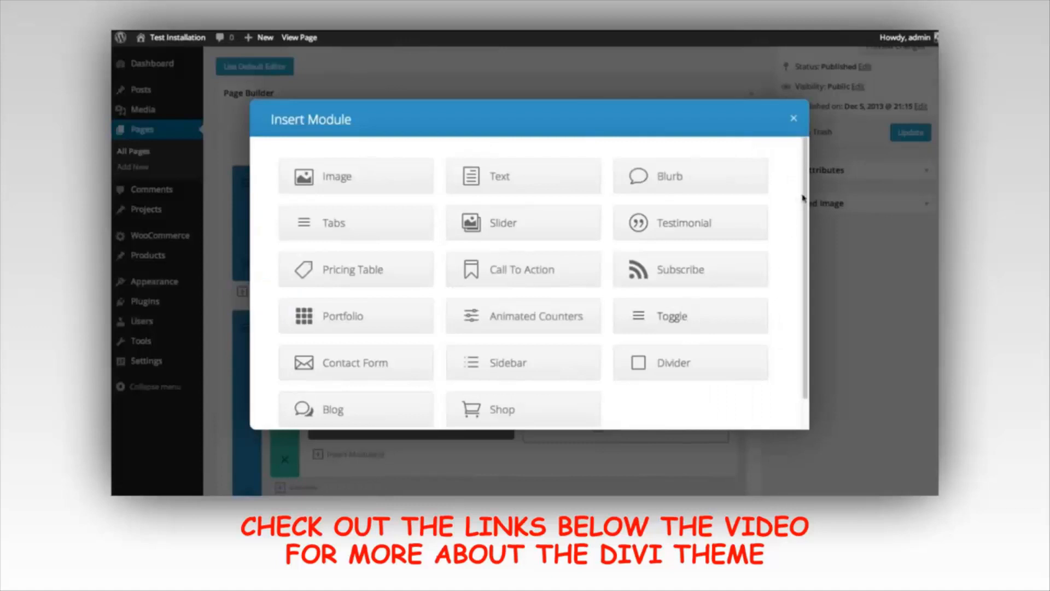
scroll(807, 247, "down", 2)
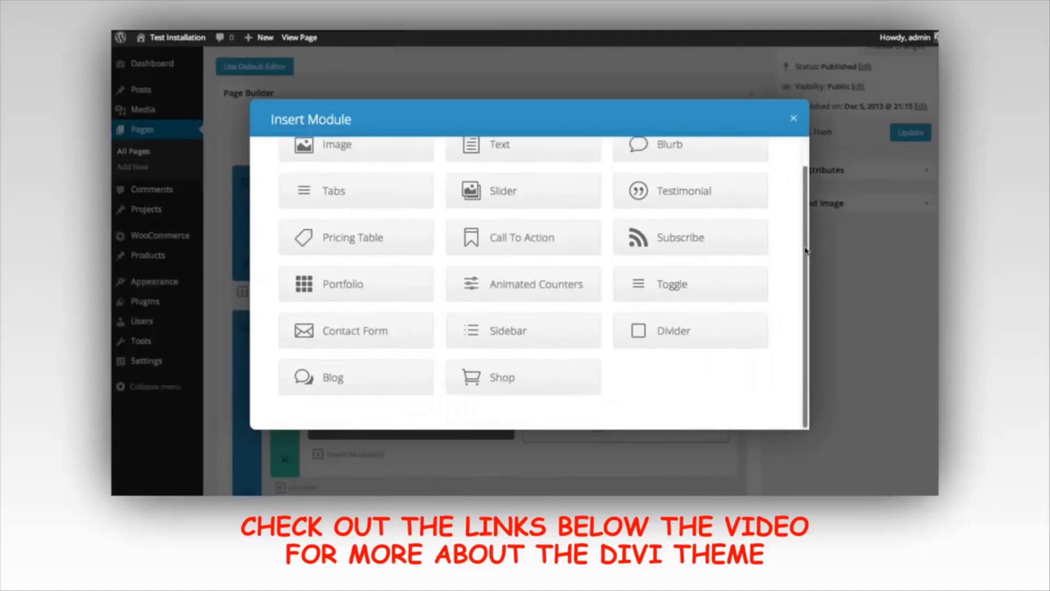
scroll(807, 241, "up", 2)
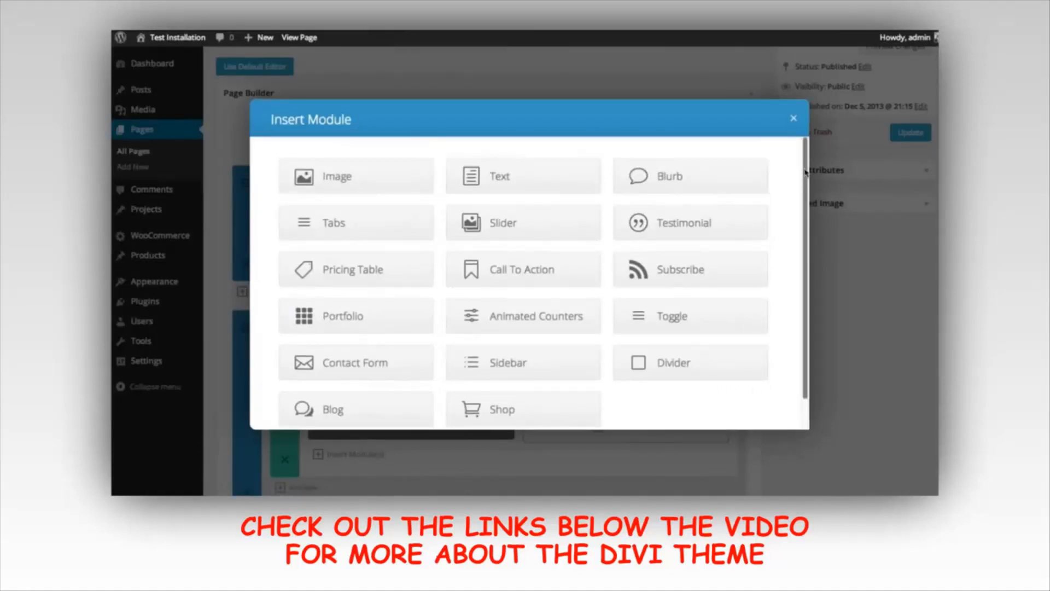
left_click(348, 229)
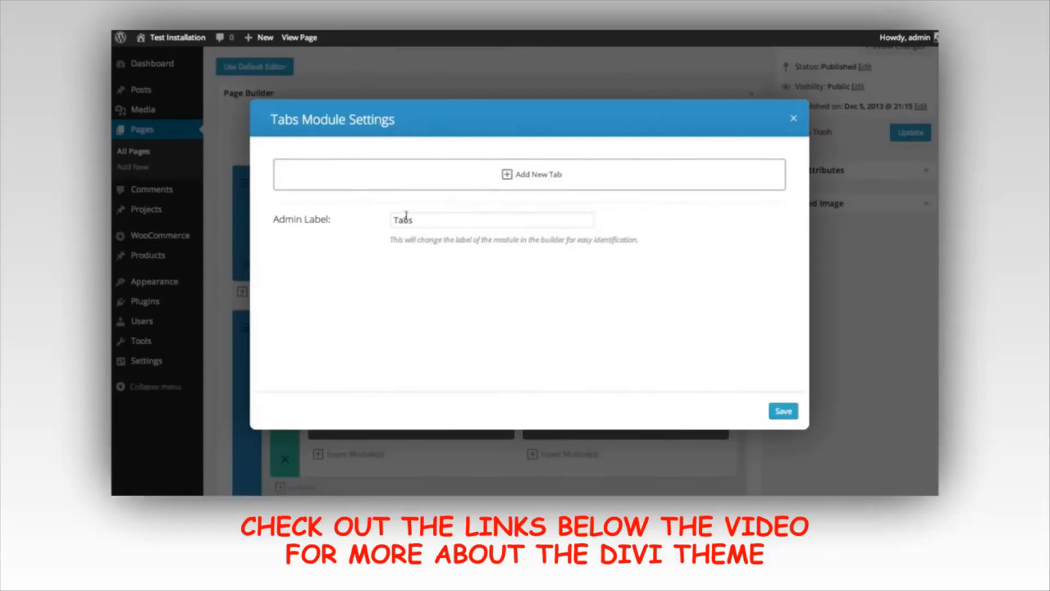
- Add a tab titled "Button" containing the paragraph beginning "The use of mobile devices is on the rise", and save it
left_click(410, 180)
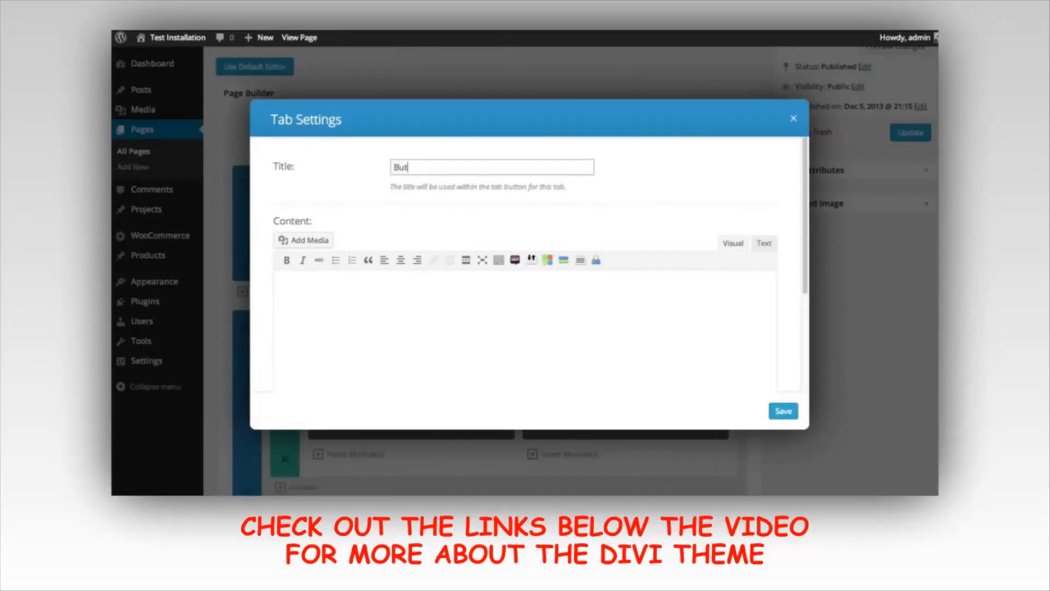
left_click(435, 326)
type("The use of mobile devices is on the rise, and it's important for your website to be ready for those mobile visitors. Divi is fully responsive, which means the design will adapt to whatever screen size is being used to browse. Your website will look great and will be a breeze to read on mobile phones and desktop computers alike.")
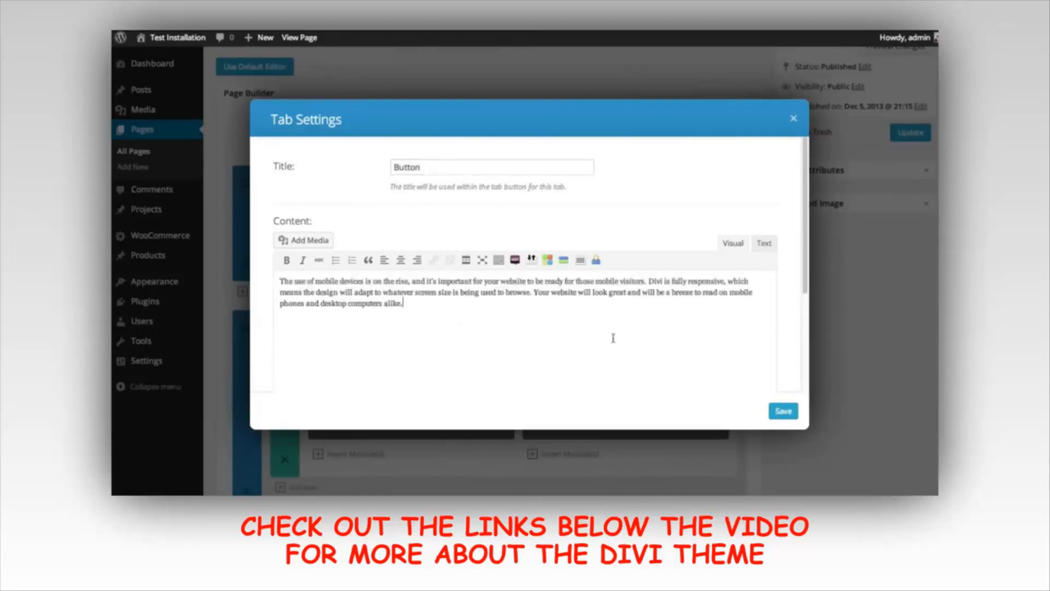
left_click(783, 411)
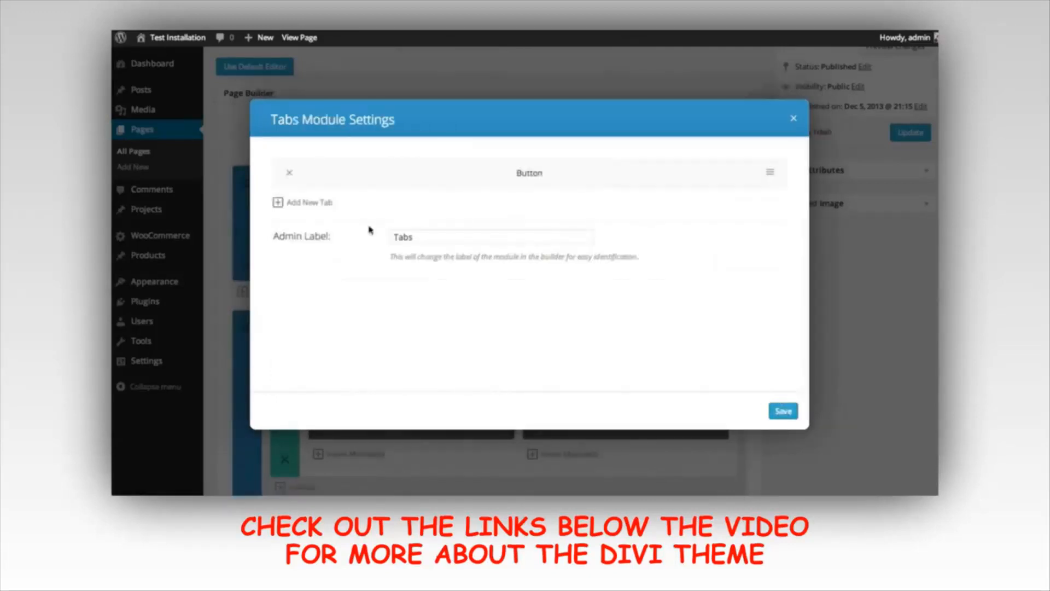
- Add a second tab titled "Button Two" with the same responsive-design paragraph about mobile devices, and save it
left_click(318, 207)
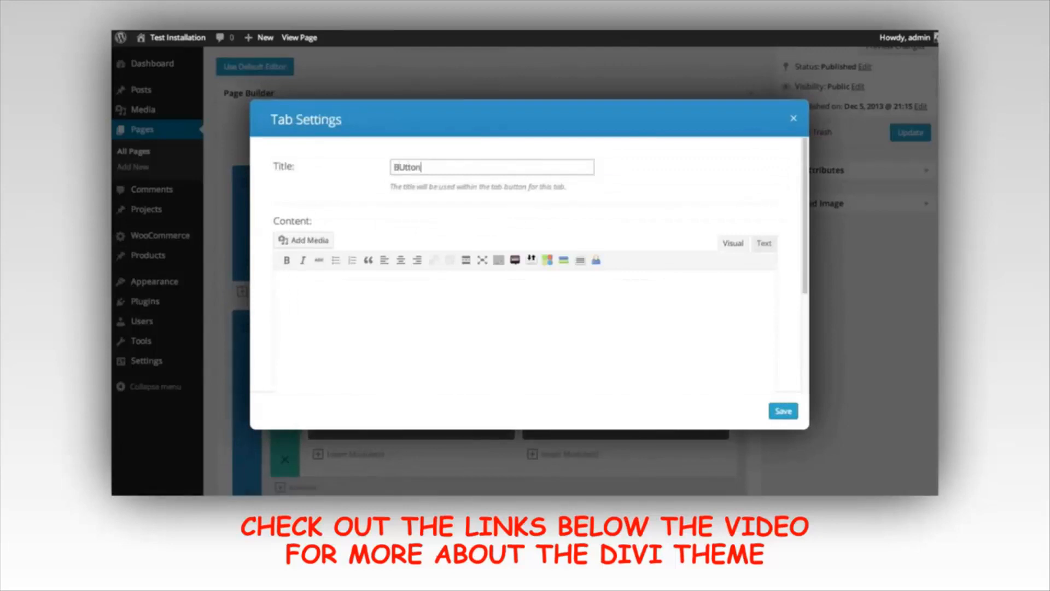
type("BUtton Two")
left_click(405, 166)
key("BackSpace")
type("u")
left_click(383, 336)
type("The use of mobile devices is on the rise, and it's important for your website to be ready for those mobile visitors. Divi is fully responsive, which means the design will adapt to whatever screen size is being used to browse. Your website will look great and will be a breeze to read on mobile phones and desktop computers alike.")
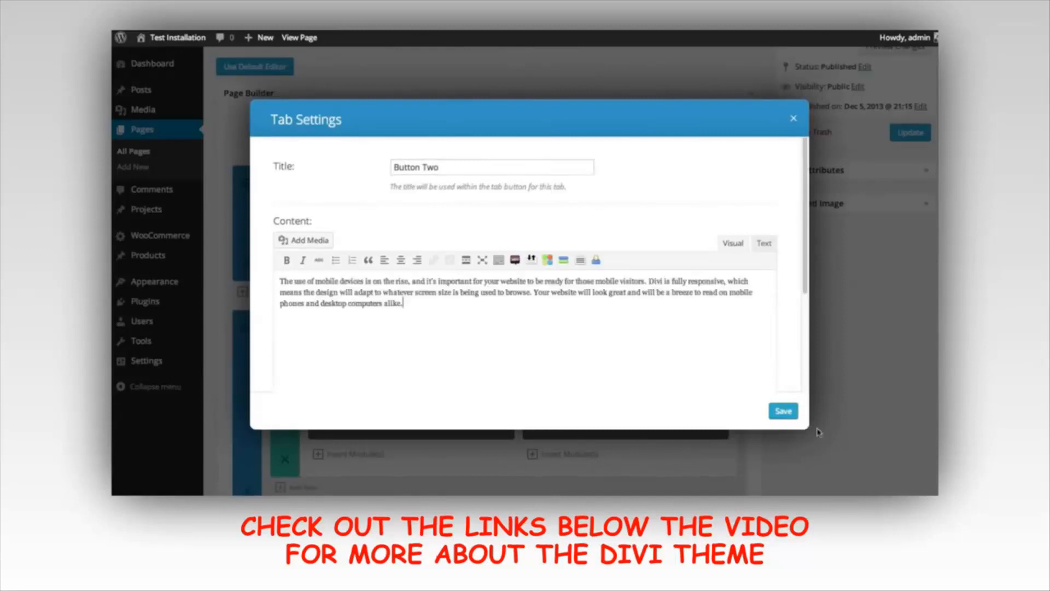
left_click(784, 411)
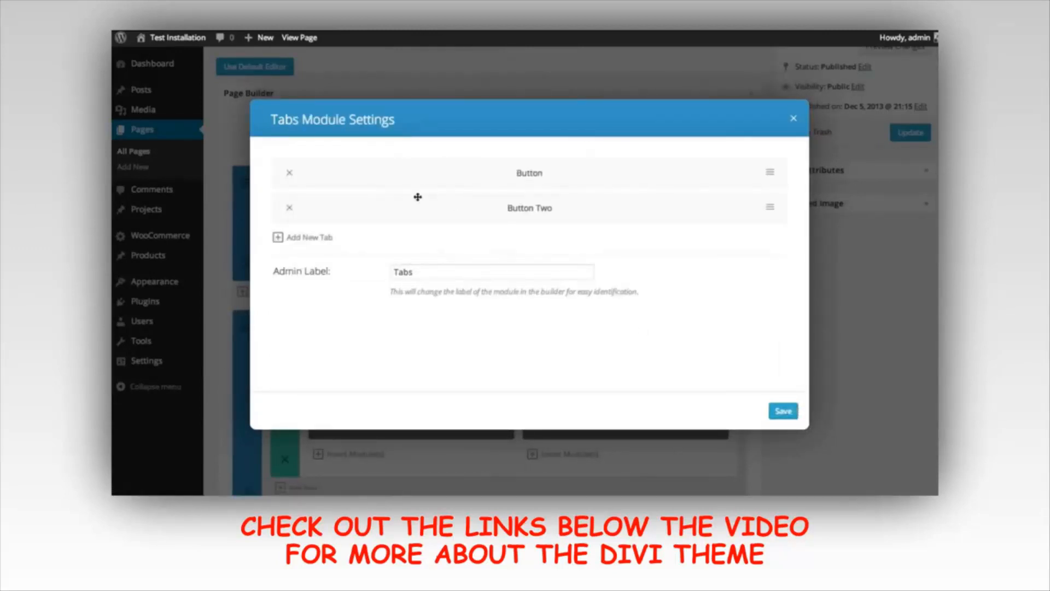
- Try placing the Button Two tab above the Button tab, and restore the original tab order
left_click_drag(414, 208, 412, 168)
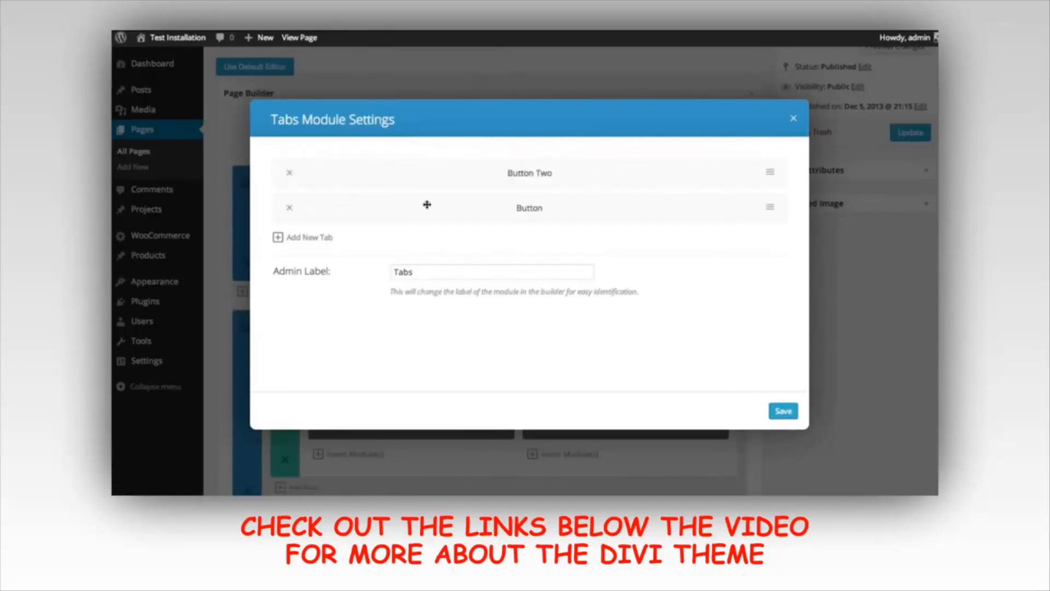
left_click_drag(421, 211, 423, 172)
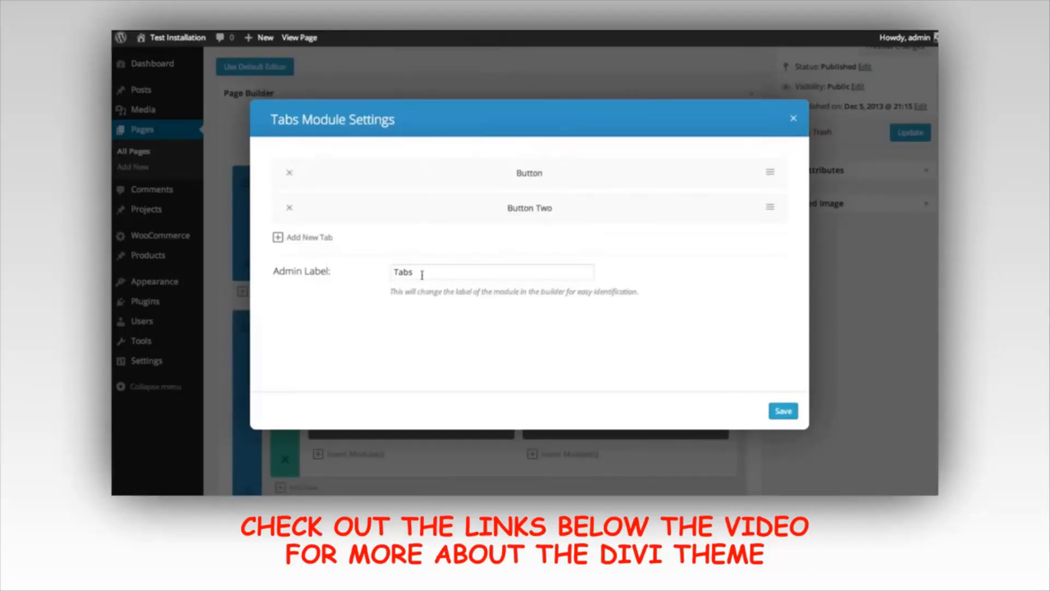
- Set the Tabs module's admin label to "Details" and save the module
double_click(405, 273)
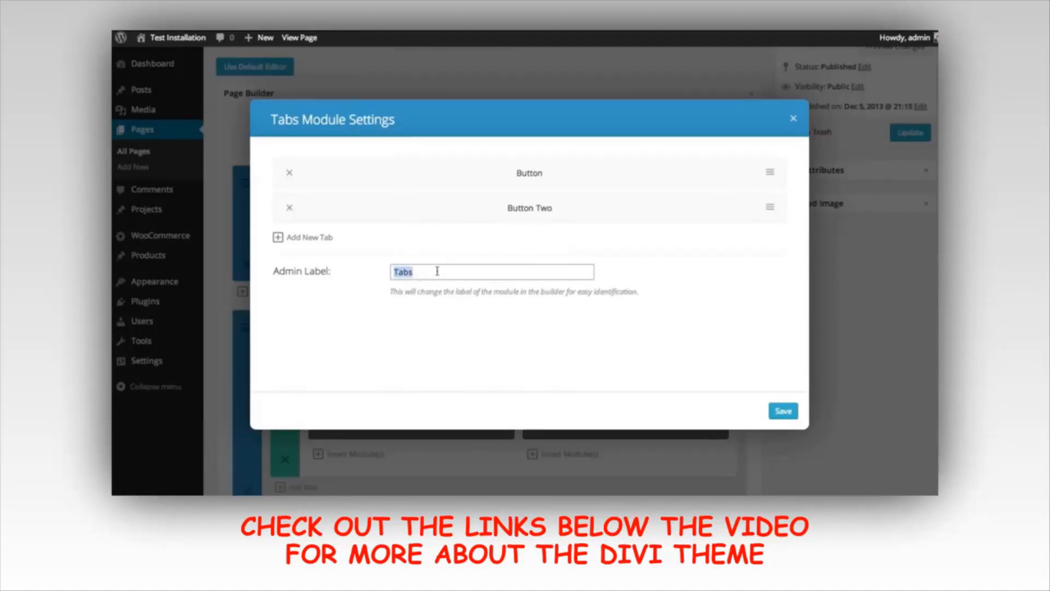
type("Detail")
left_click(783, 412)
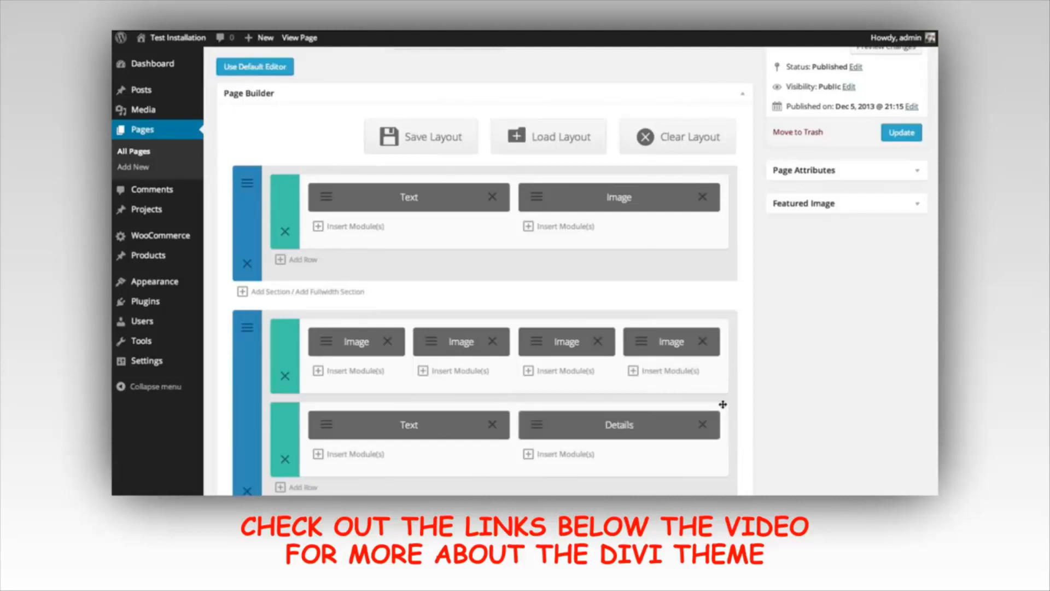
- Preview the page changes and examine the new text and tabs row beneath the four images
scroll(786, 388, "up", 3)
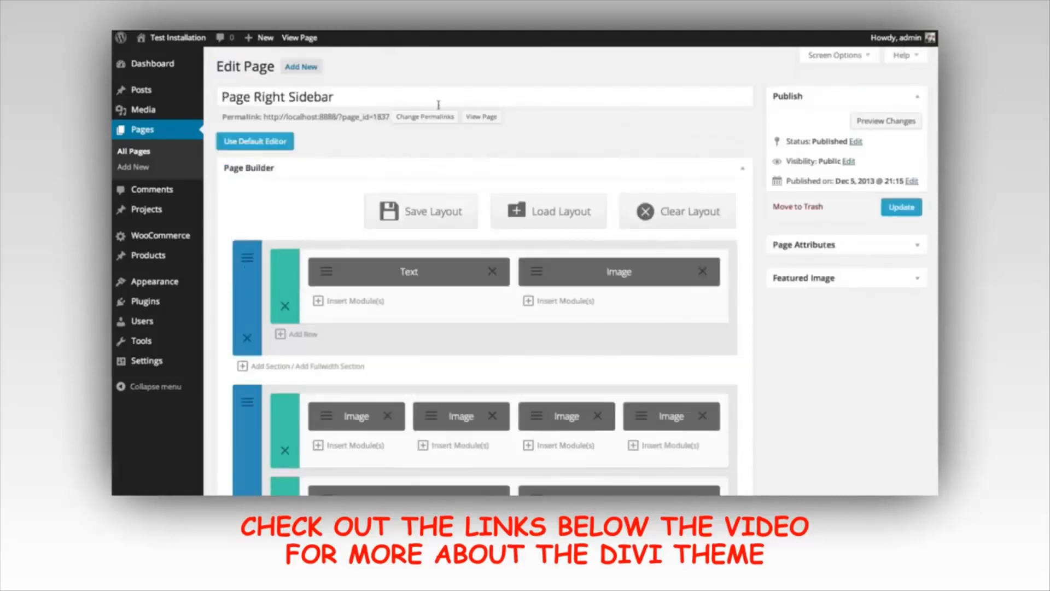
left_click(874, 118)
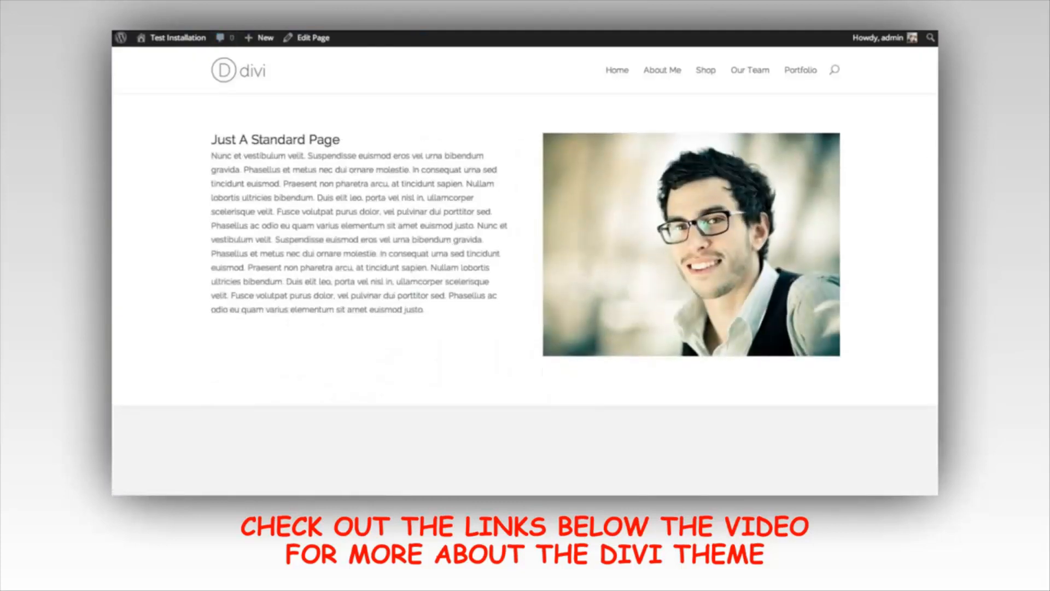
scroll(526, 230, "down", 1)
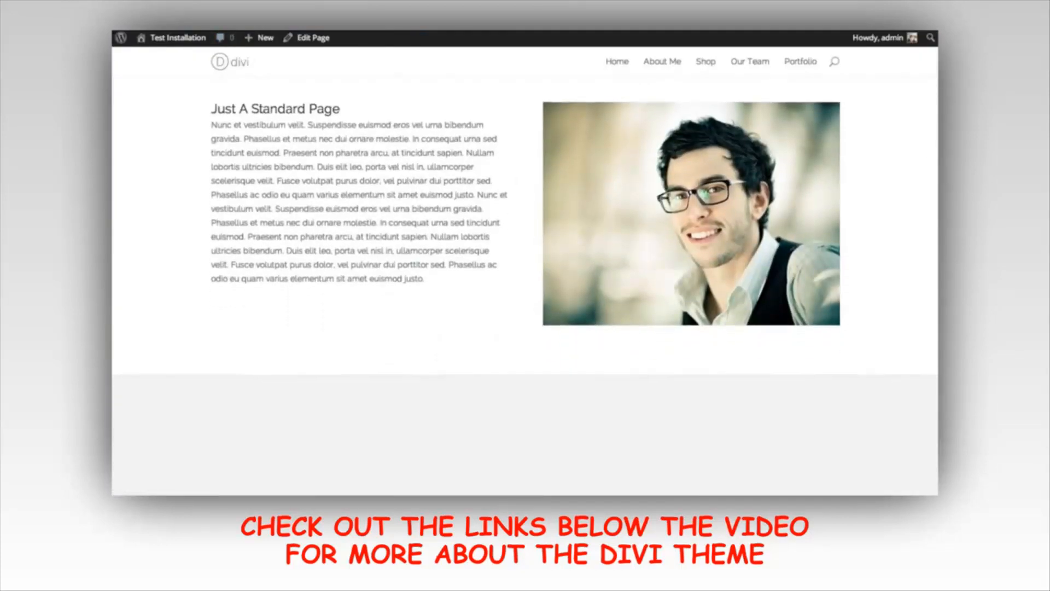
scroll(525, 225, "down", 5)
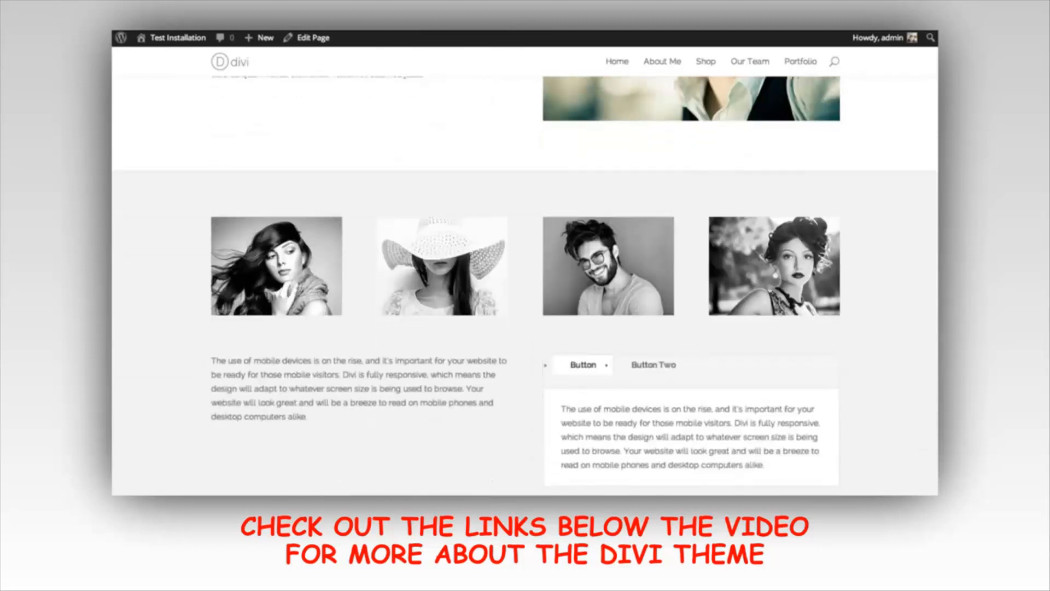
scroll(919, 208, "down", 1)
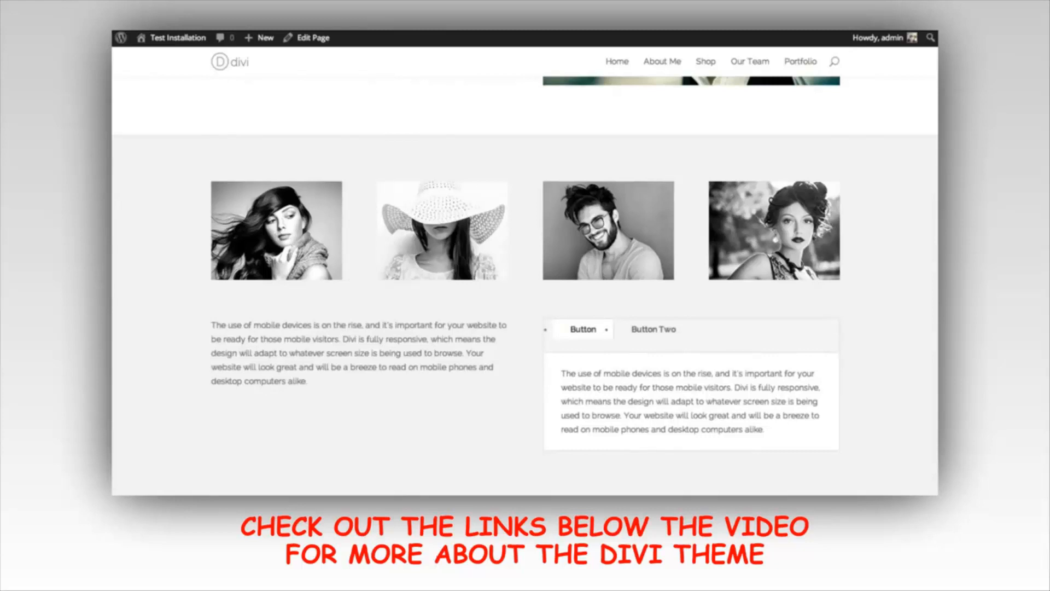
scroll(903, 201, "down", 1)
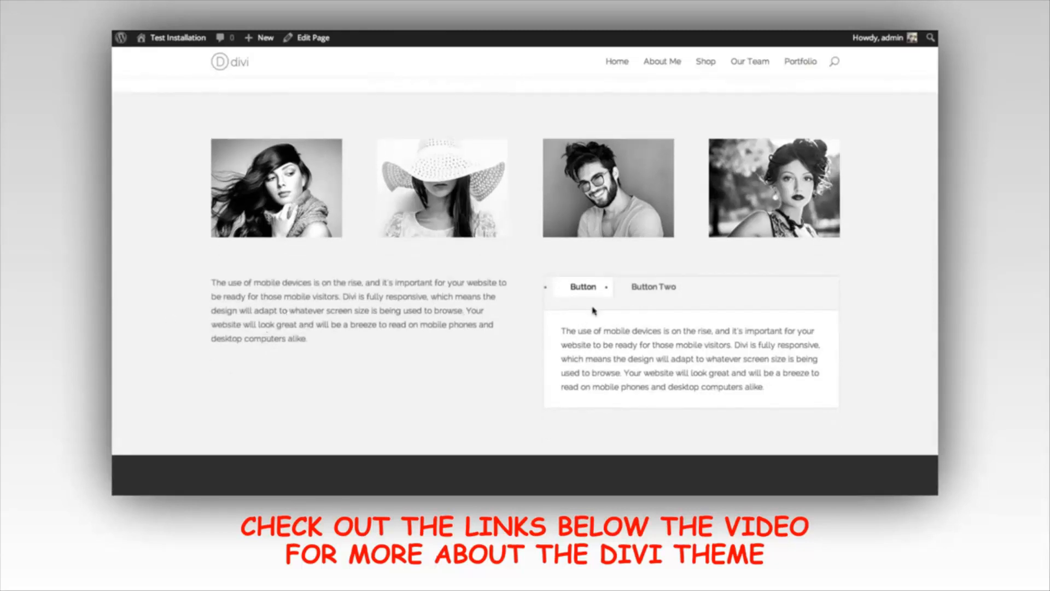
scroll(906, 340, "up", 1)
scroll(900, 345, "up", 6)
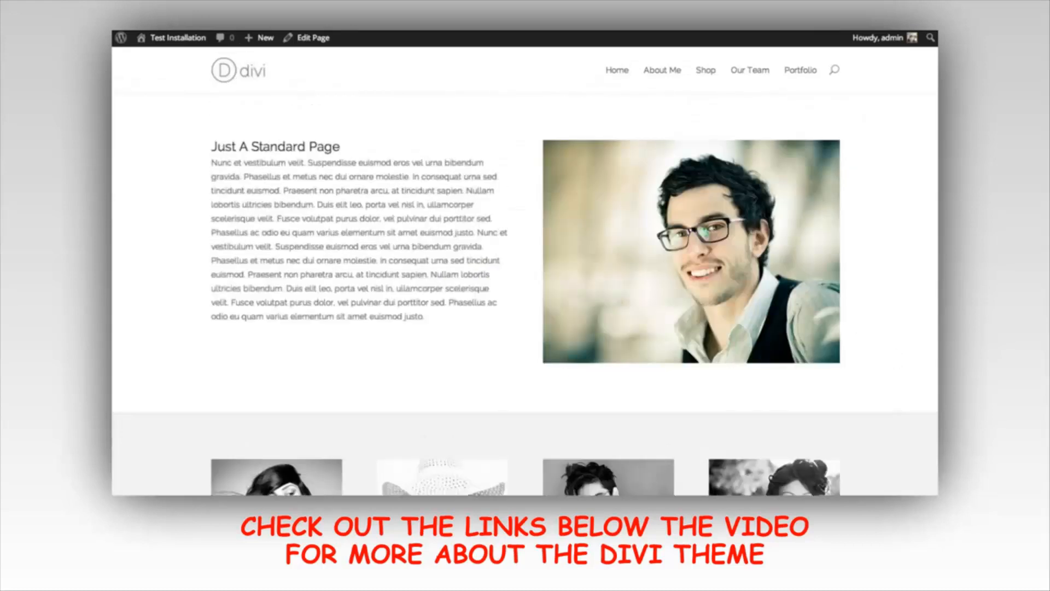
- Return to the page editor and review the arrangement of both sections, their rows and modules
key("ctrl+shift+Tab")
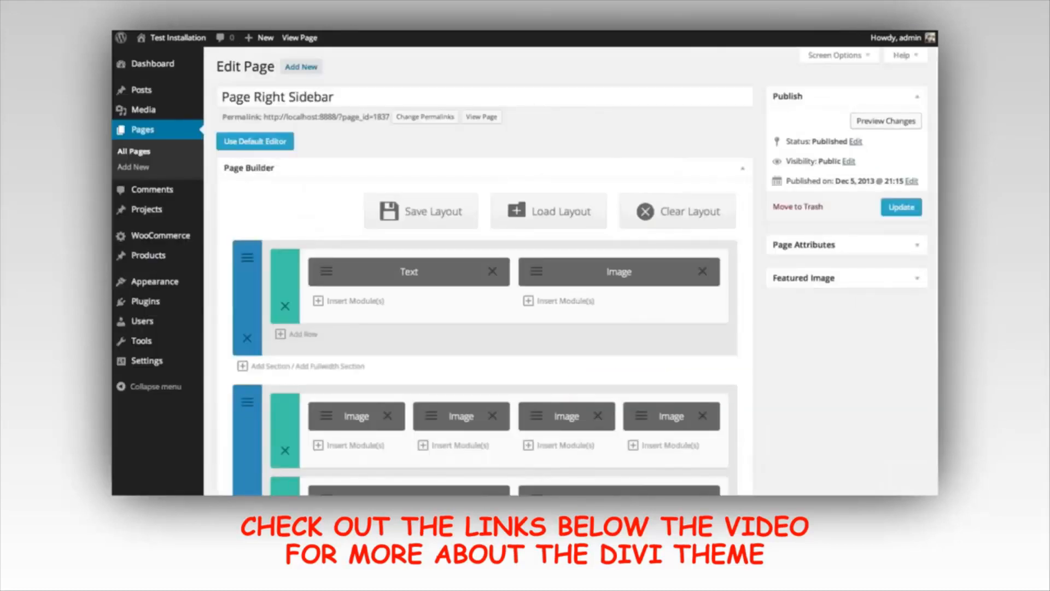
scroll(571, 271, "down", 5)
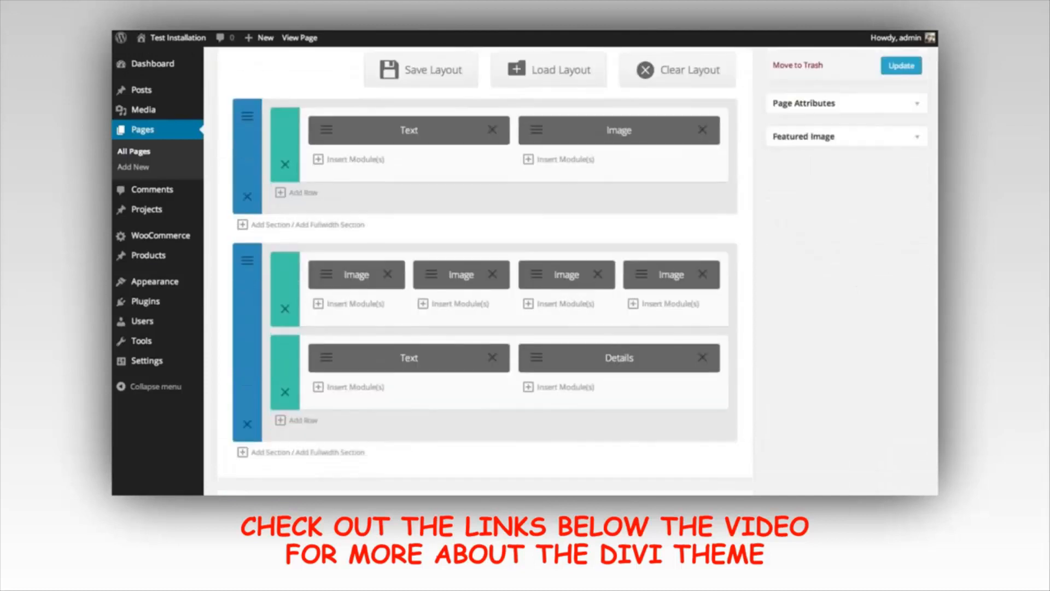
scroll(484, 272, "up", 5)
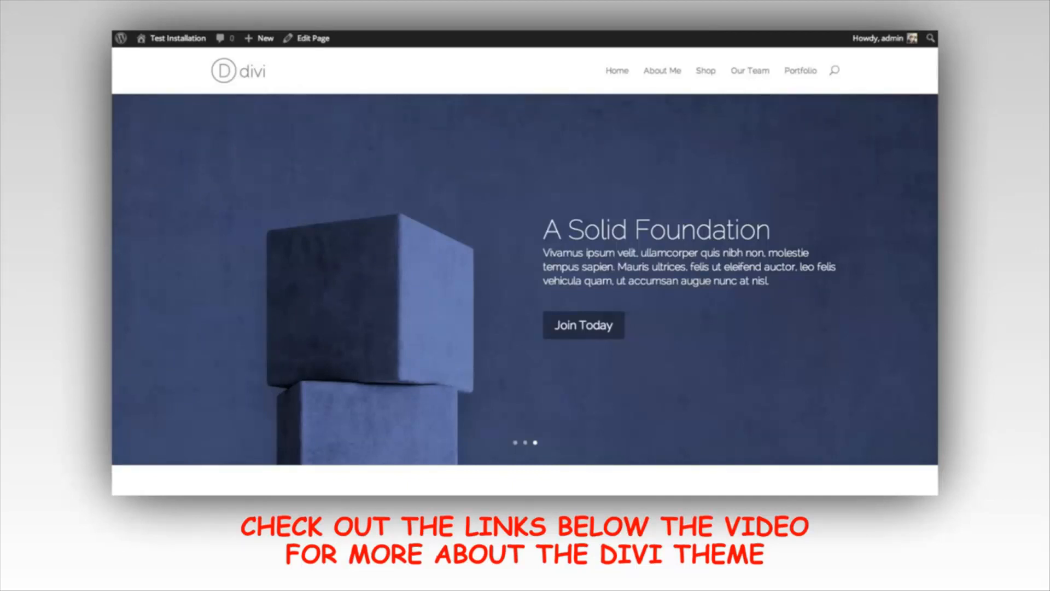
- Examine the Divi demo homepage from the slider through the blurbs, responsive, logo and page builder sections to the feature list
scroll(525, 274, "down", 5)
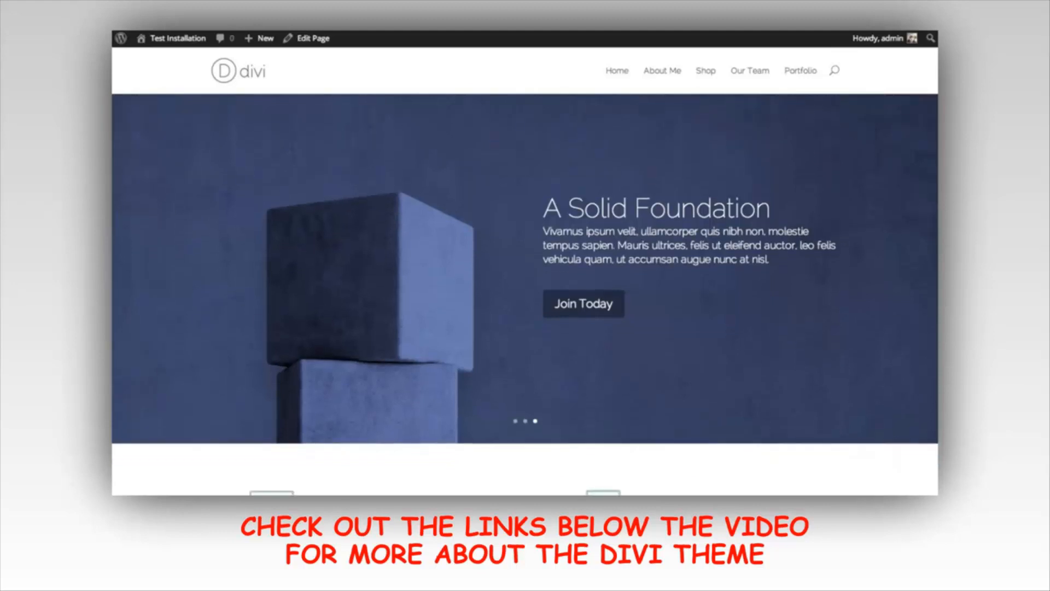
scroll(525, 273, "down", 4)
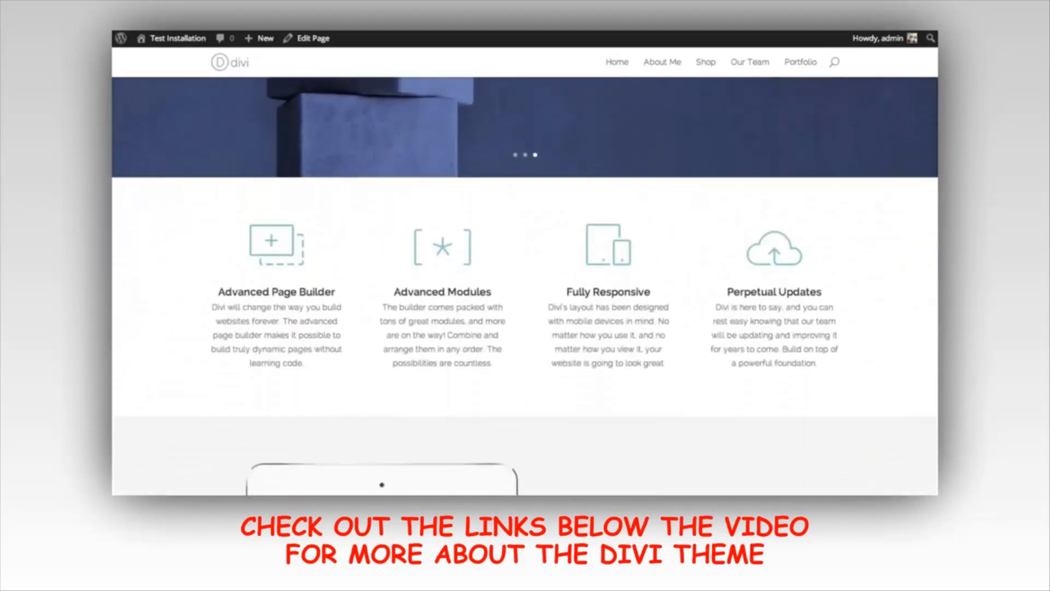
scroll(526, 274, "up", 5)
scroll(525, 274, "up", 2)
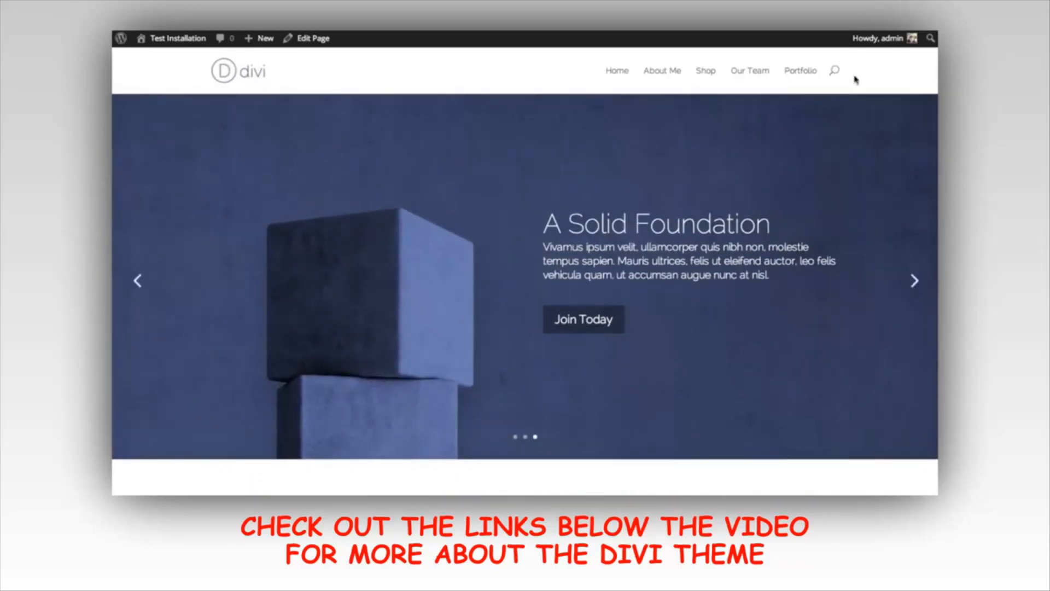
scroll(525, 273, "down", 3)
scroll(887, 150, "down", 2)
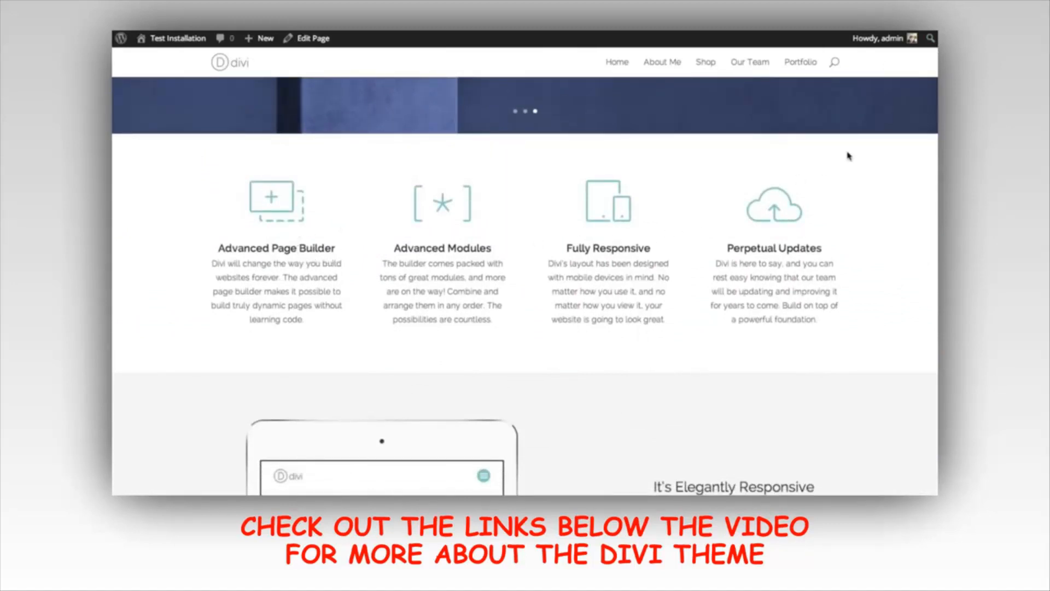
scroll(896, 189, "down", 5)
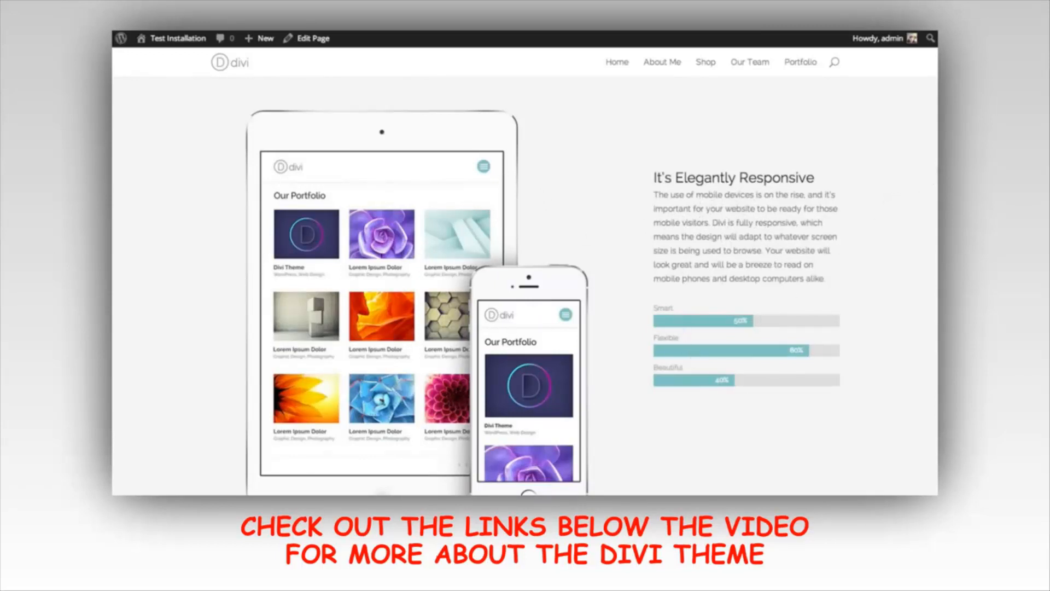
scroll(525, 284, "down", 7)
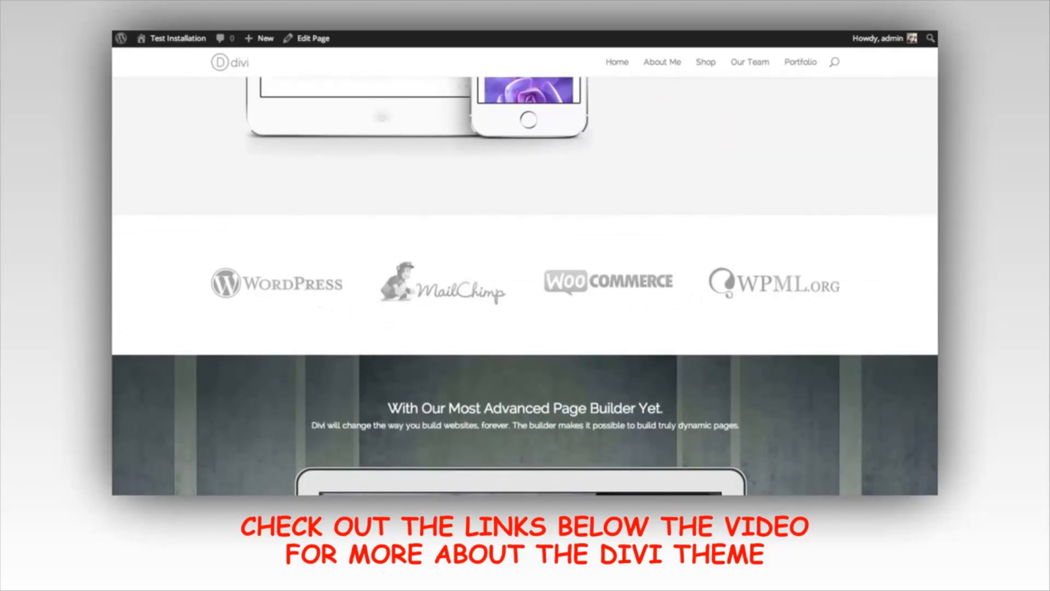
scroll(526, 285, "down", 5)
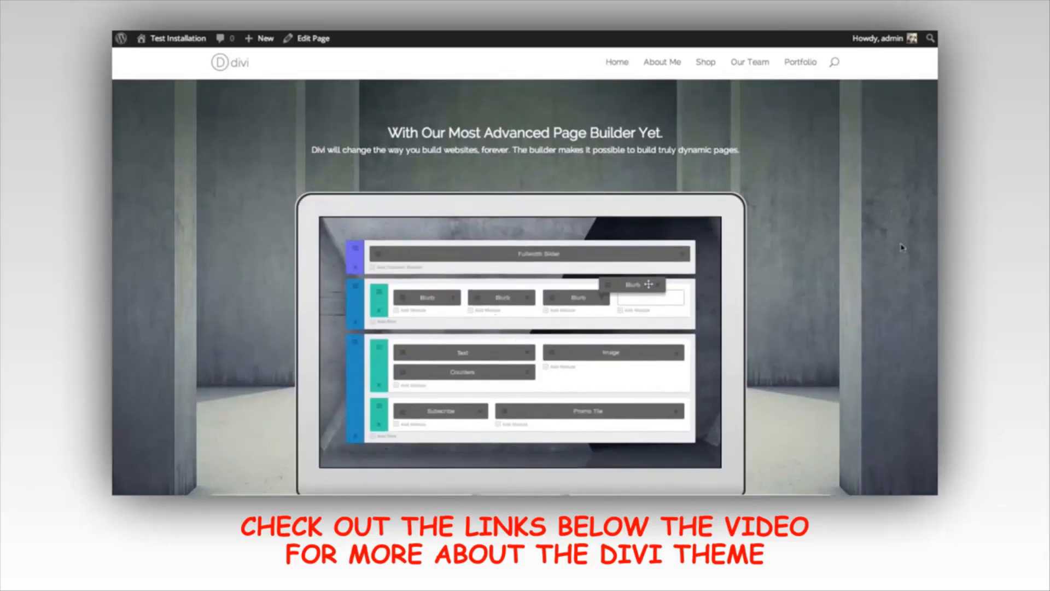
scroll(525, 285, "down", 10)
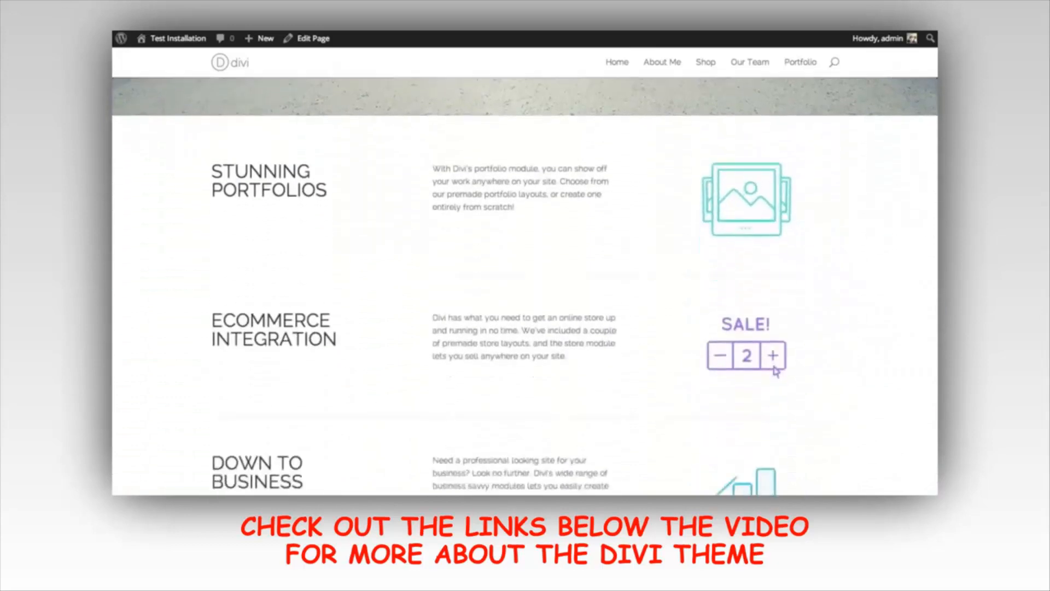
scroll(526, 285, "up", 15)
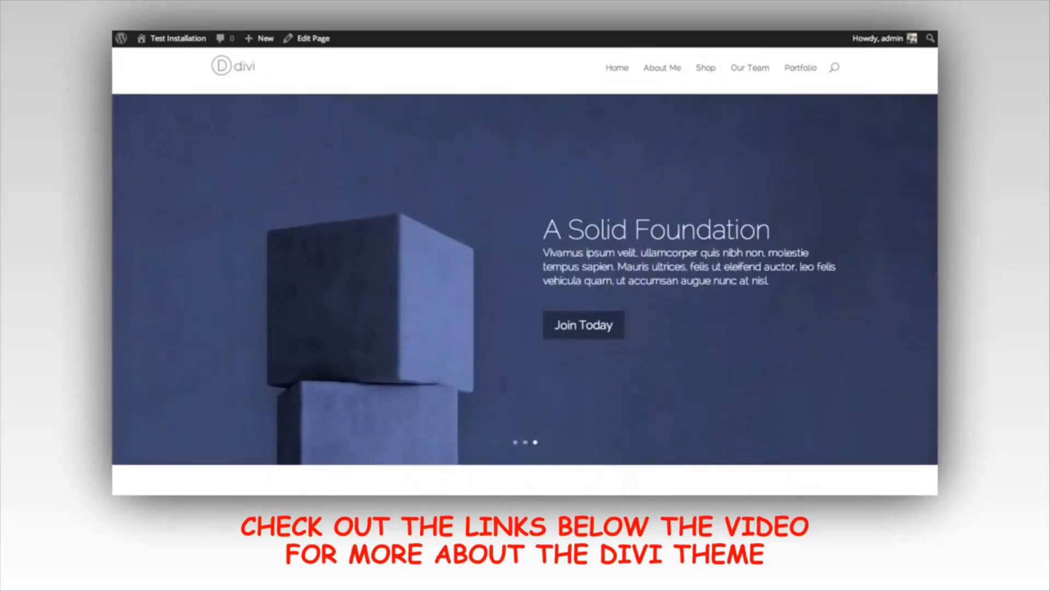
- Start a new page and title it "Homepage Test"
mouse_move(885, 39)
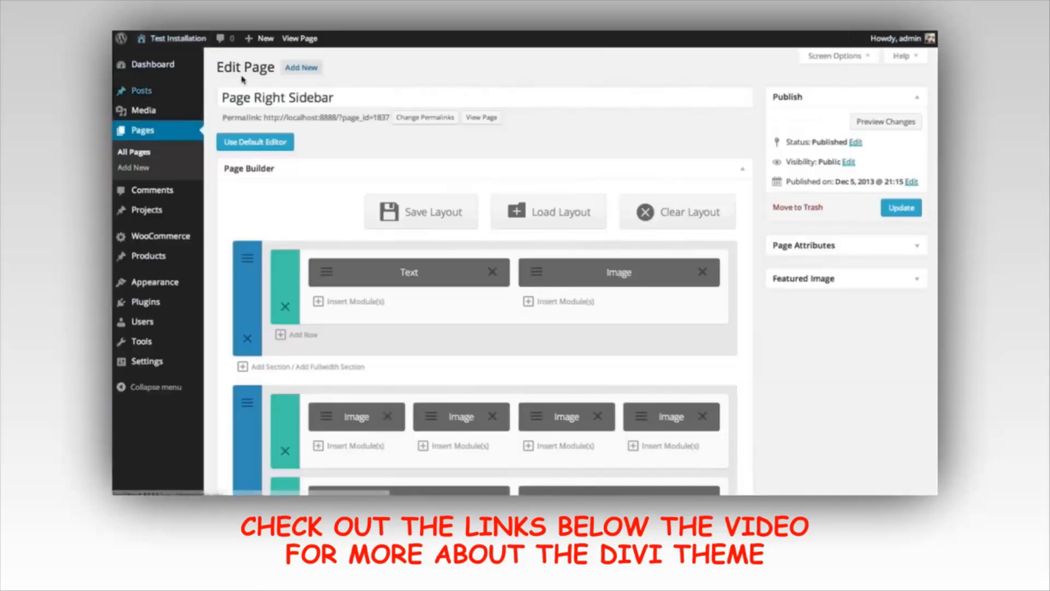
left_click(313, 67)
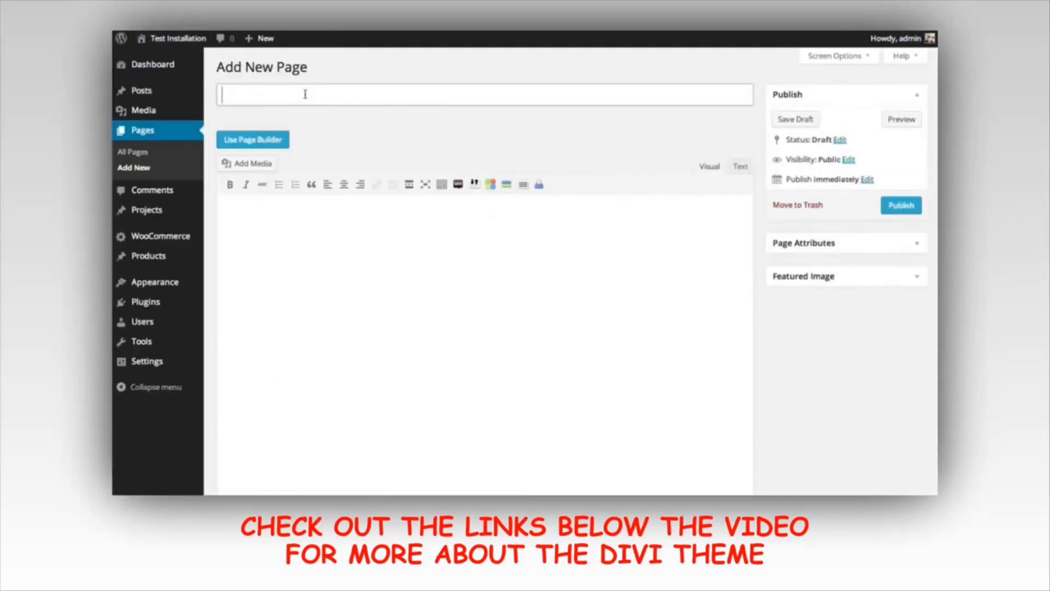
type("Home page Tex")
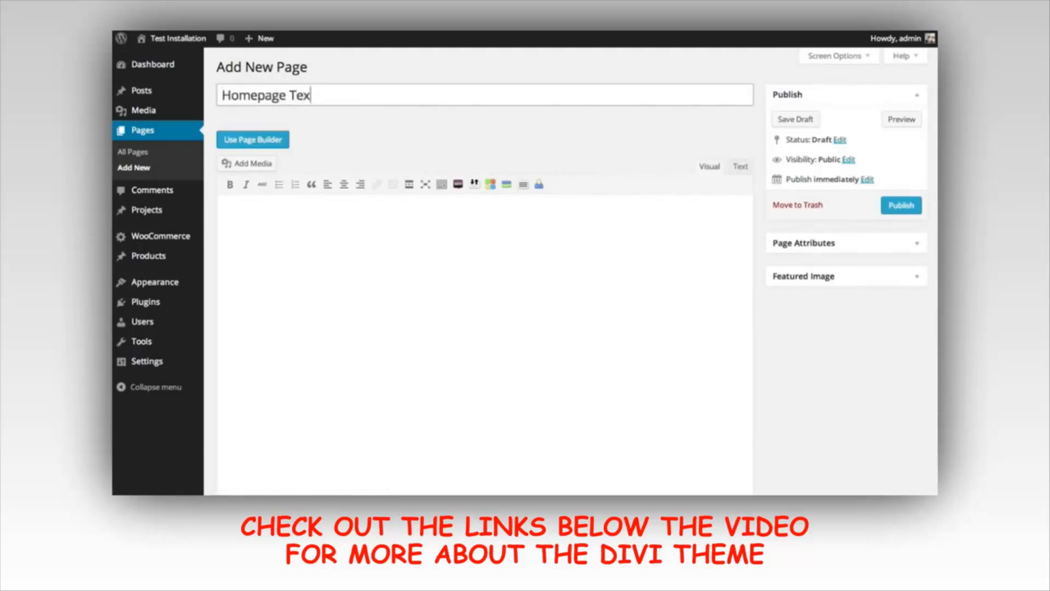
key("BackSpace")
type("st")
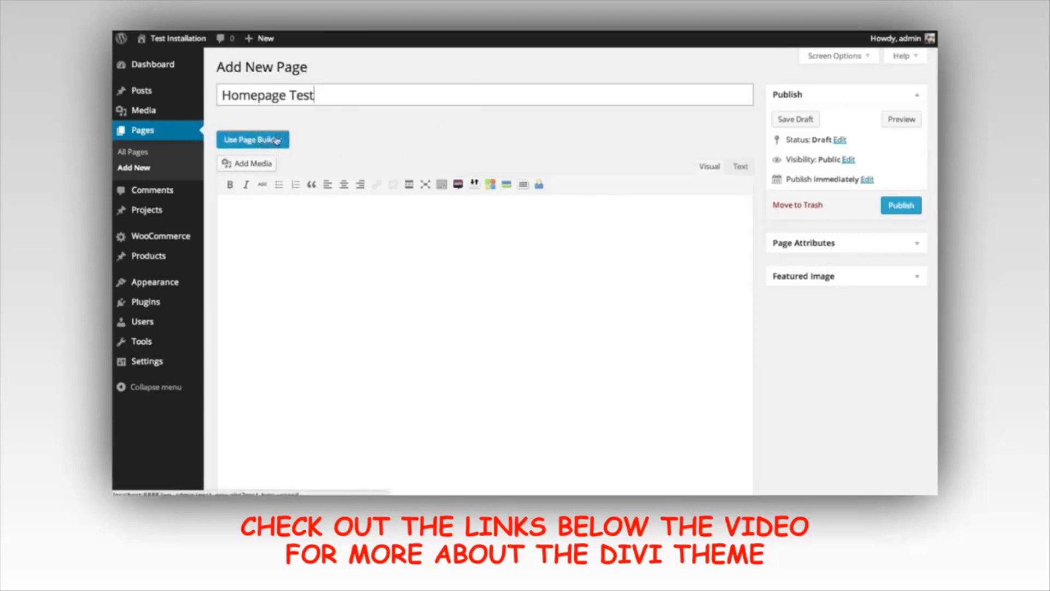
- Enter "Test test test." as the page content in the default editor and switch to the Page Builder
left_click(396, 281)
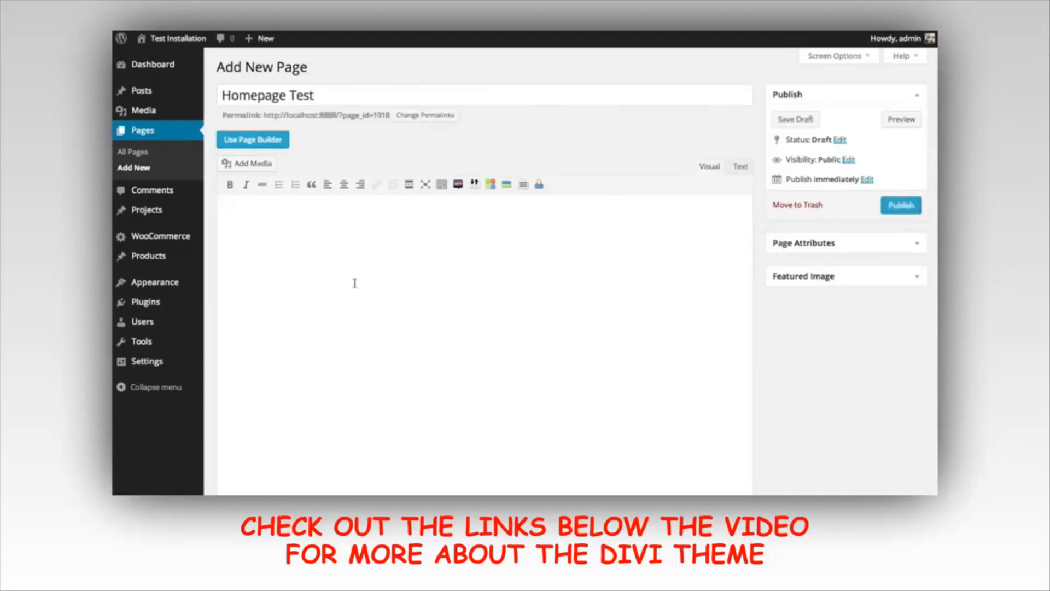
type("Test test test.")
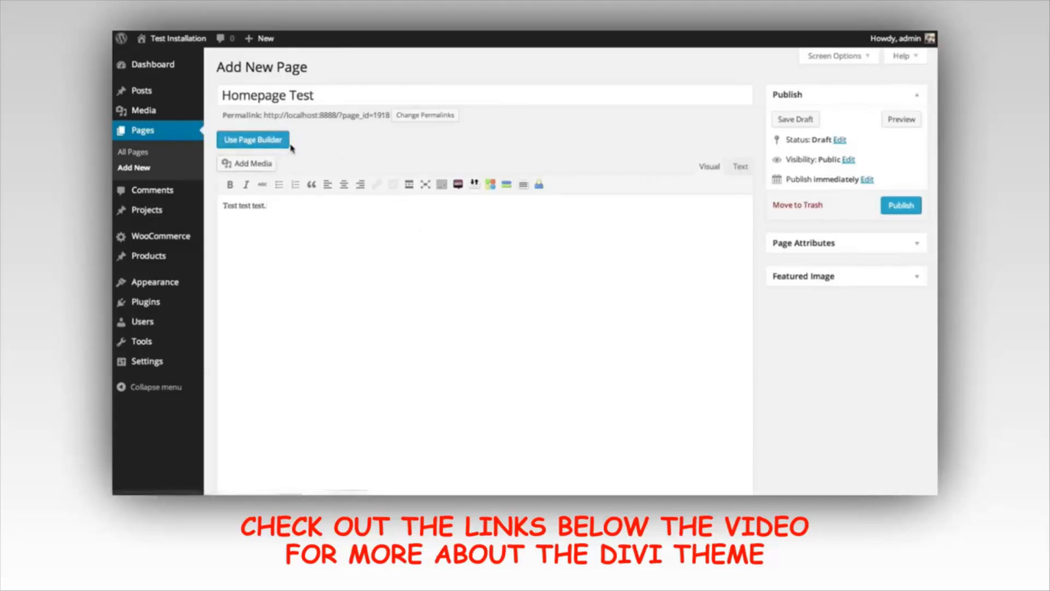
left_click(273, 143)
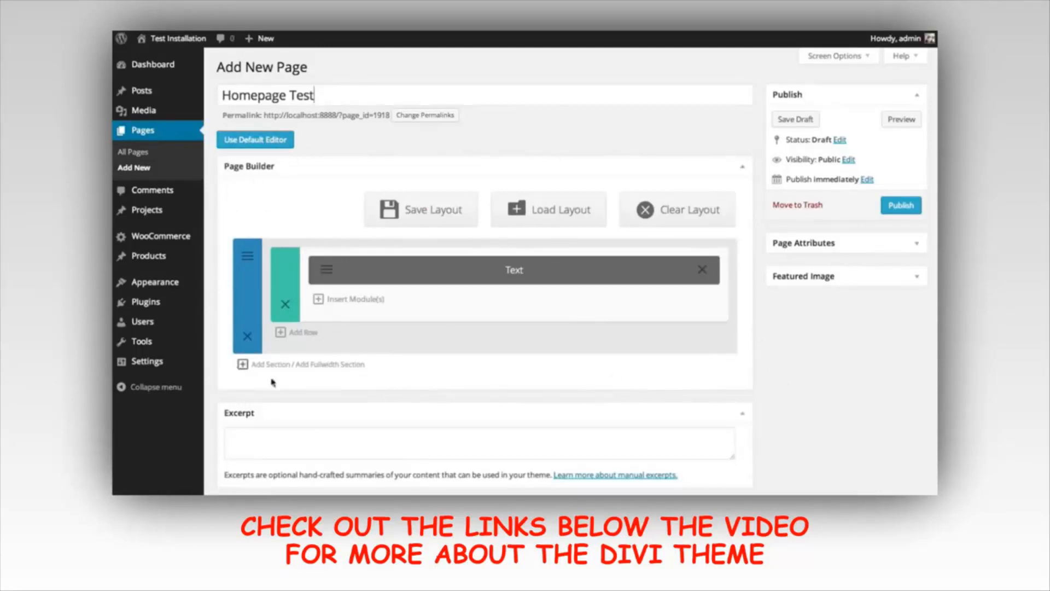
- Examine the content carried into the Text module's settings and close them without saving
mouse_move(366, 275)
left_mouse_down()
mouse_move(396, 284)
mouse_move(375, 274)
left_mouse_up()
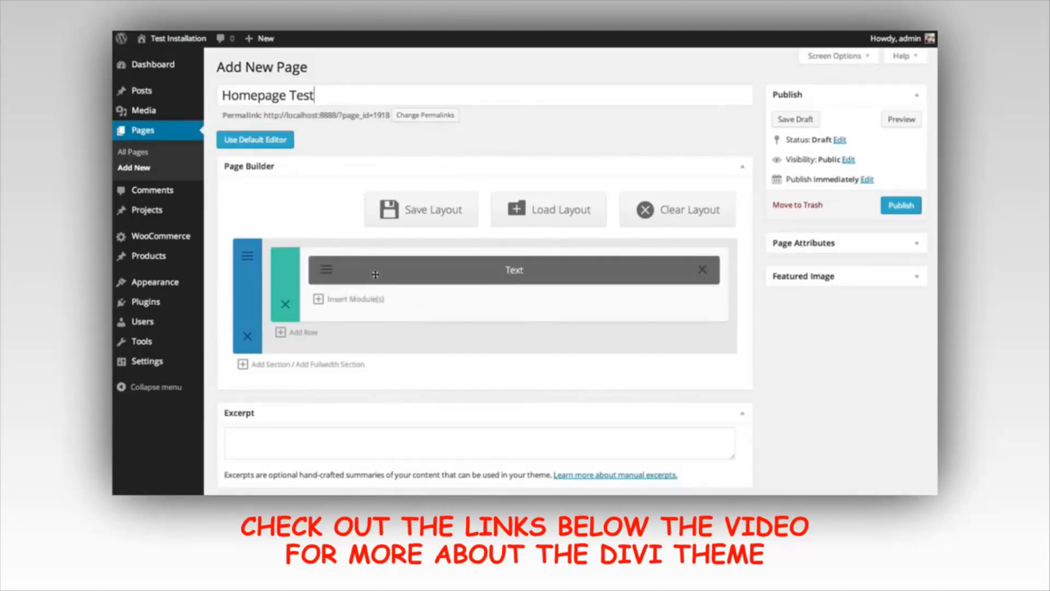
left_click(328, 273)
scroll(359, 348, "down", 3)
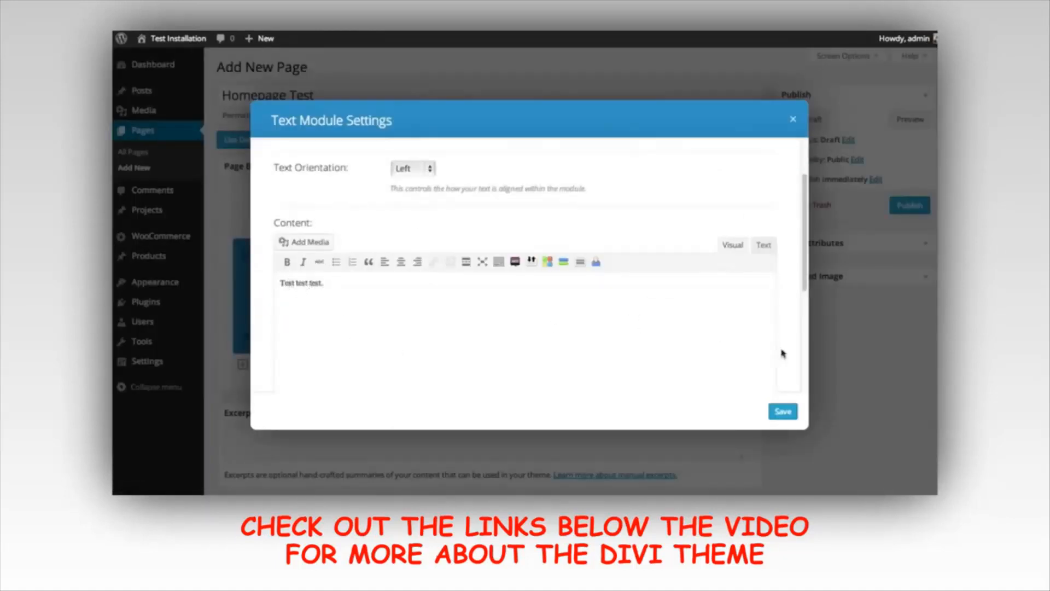
left_click(793, 122)
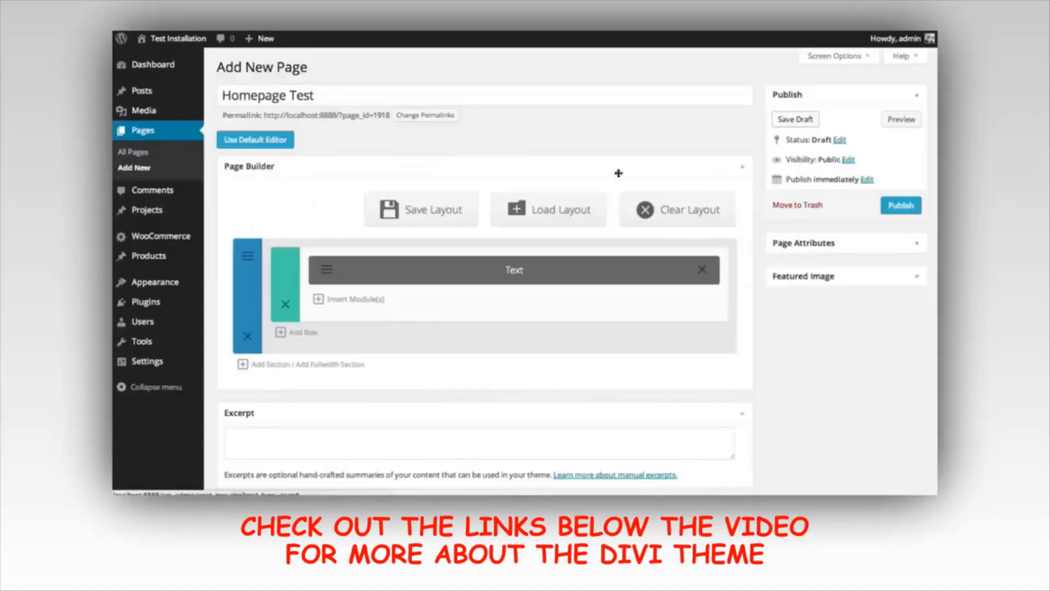
- Switch back to the default editor, accepting the loss of Page Builder content, and delete the test text
left_click(262, 145)
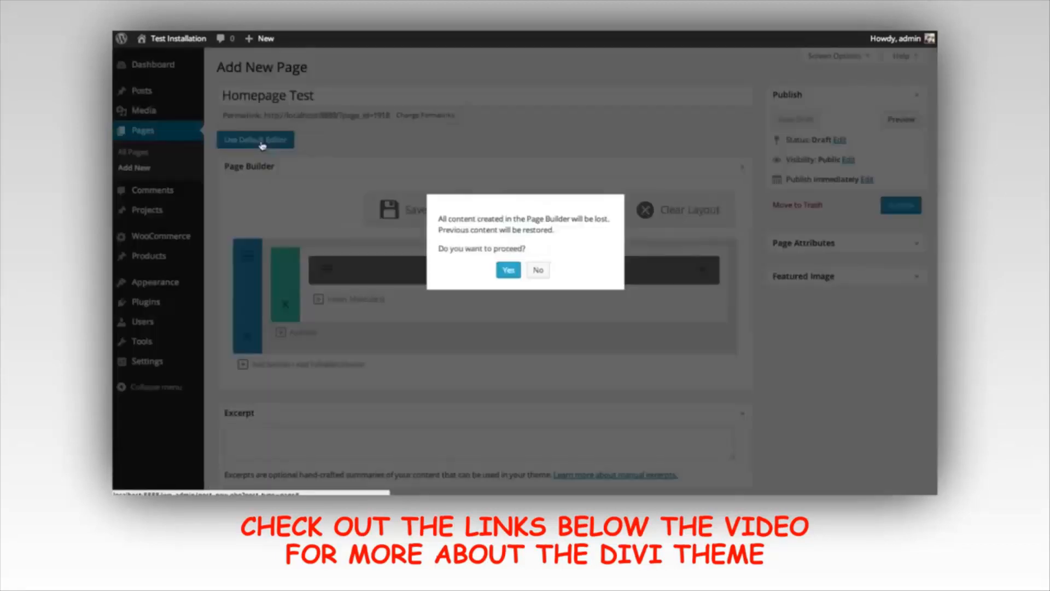
left_click(509, 271)
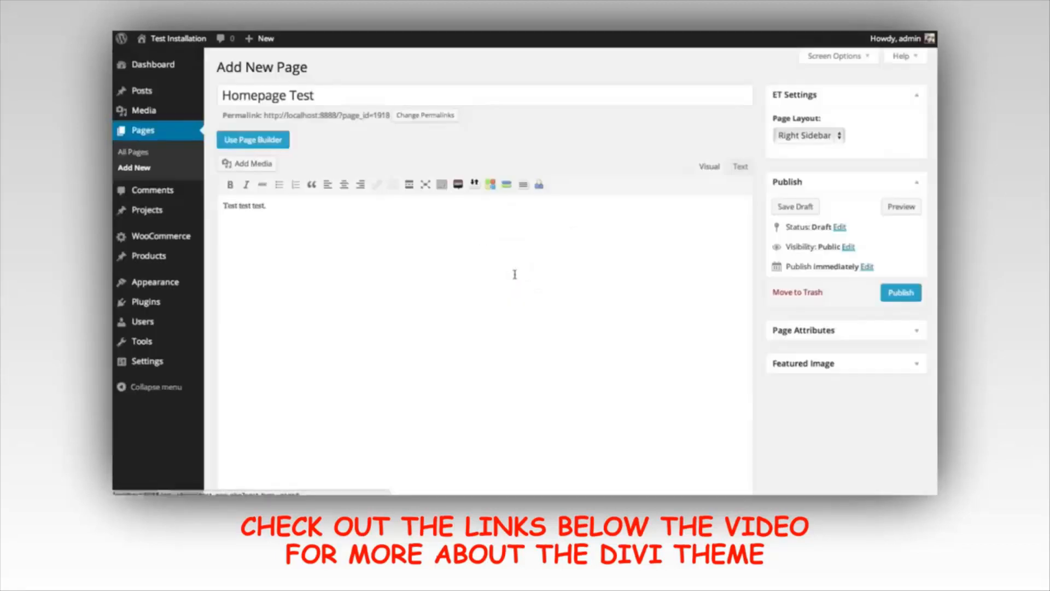
triple_click(278, 212)
key("BackSpace")
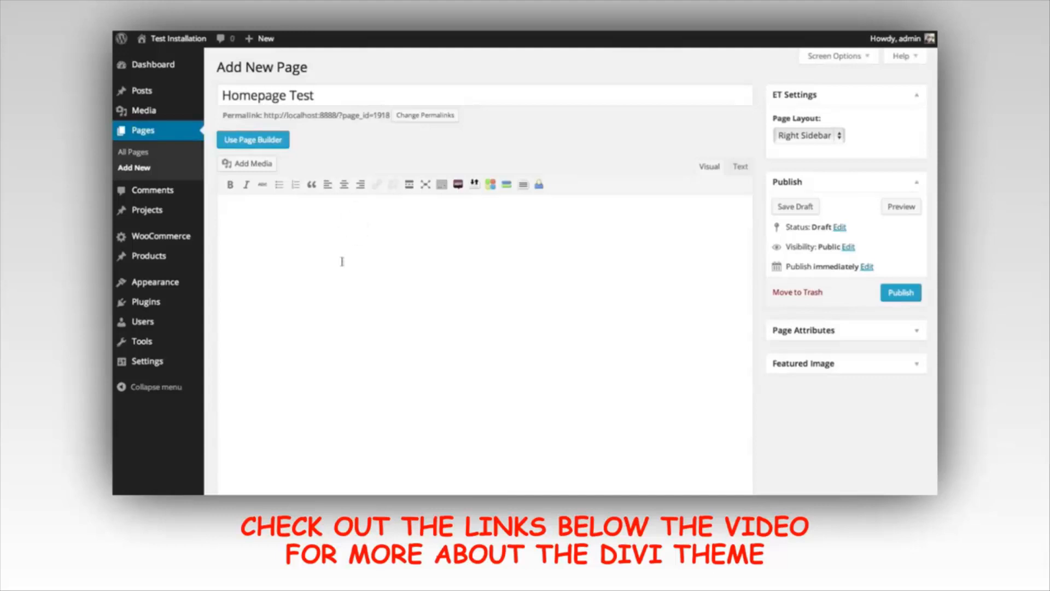
- Switch the page to the Page Builder and add a fullwidth section below the standard section
left_click(267, 143)
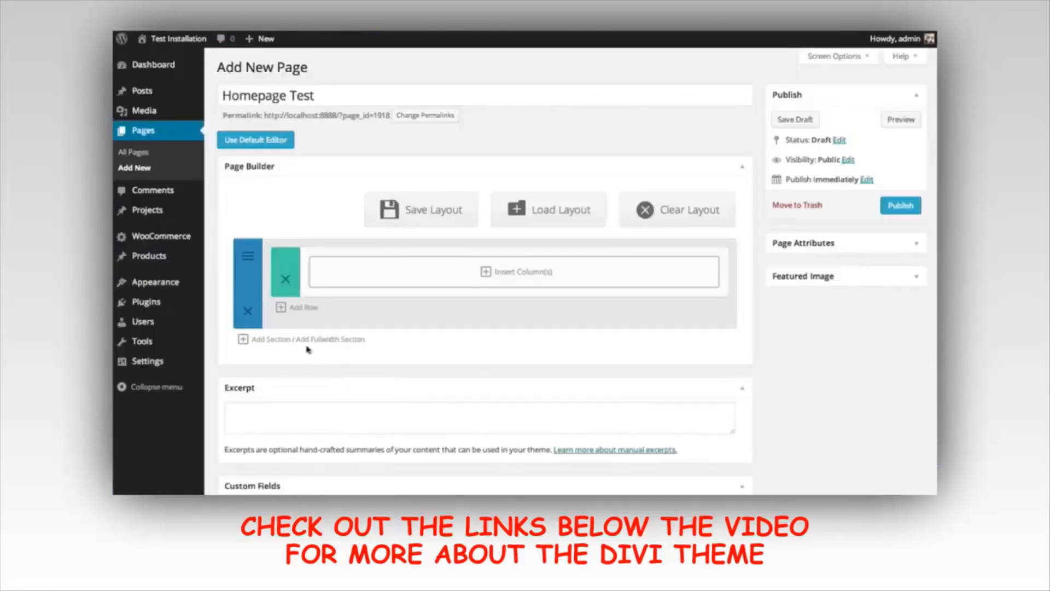
left_click(343, 340)
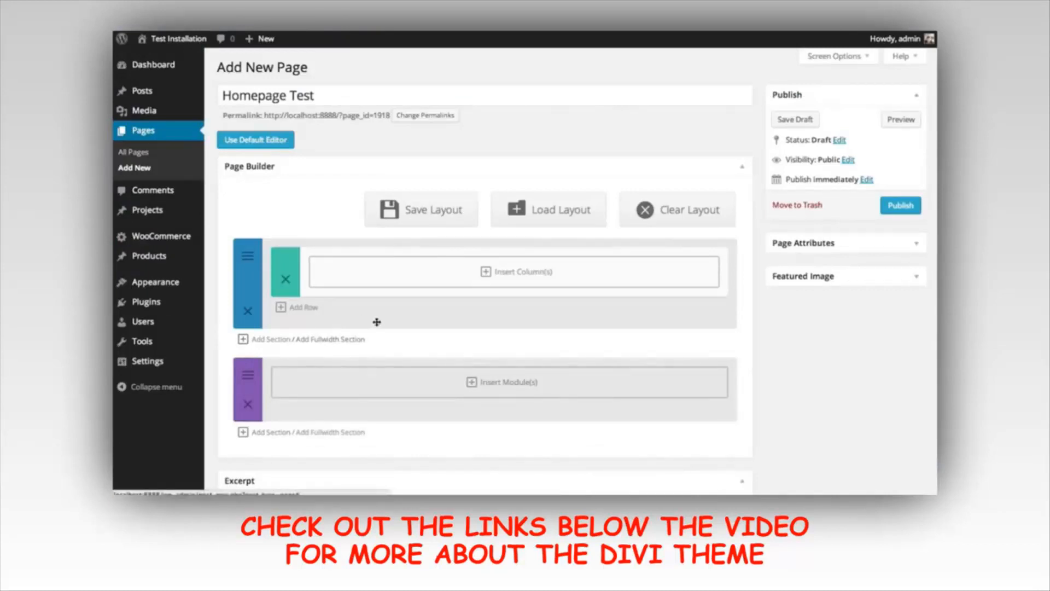
left_click_drag(250, 391, 252, 390)
left_click_drag(249, 391, 254, 390)
- Insert a Fullwidth Slider module into the fullwidth section and review its arrows, controls, parallax and admin label settings
left_click(472, 385)
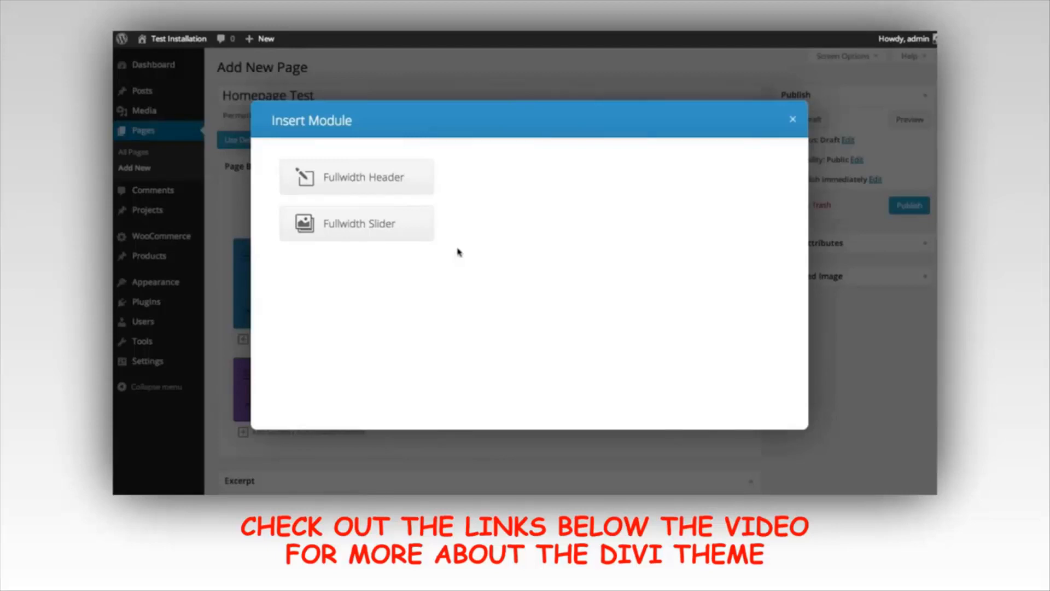
left_click(376, 228)
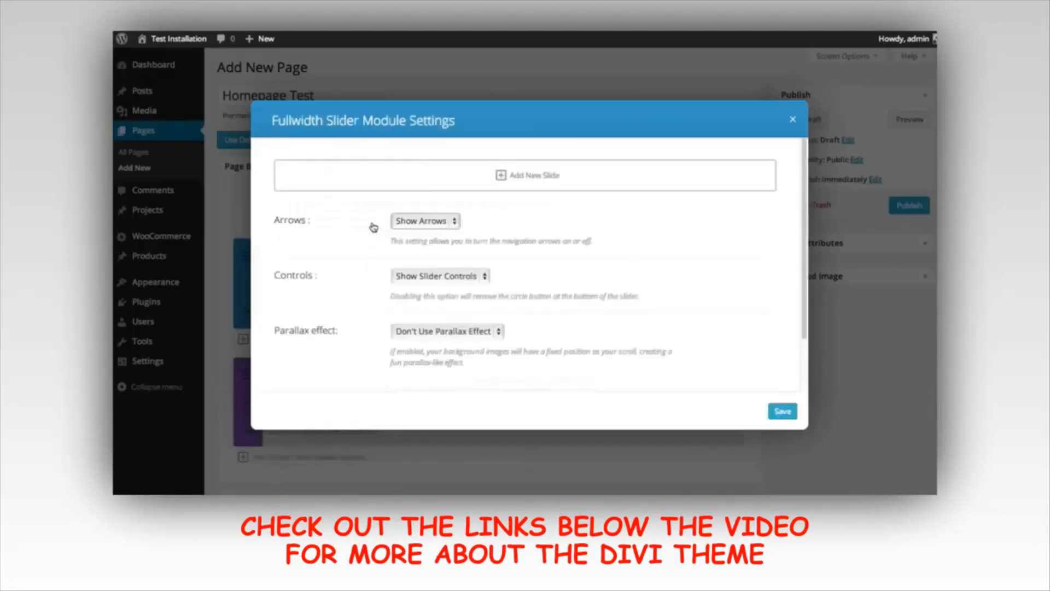
scroll(808, 195, "down", 2)
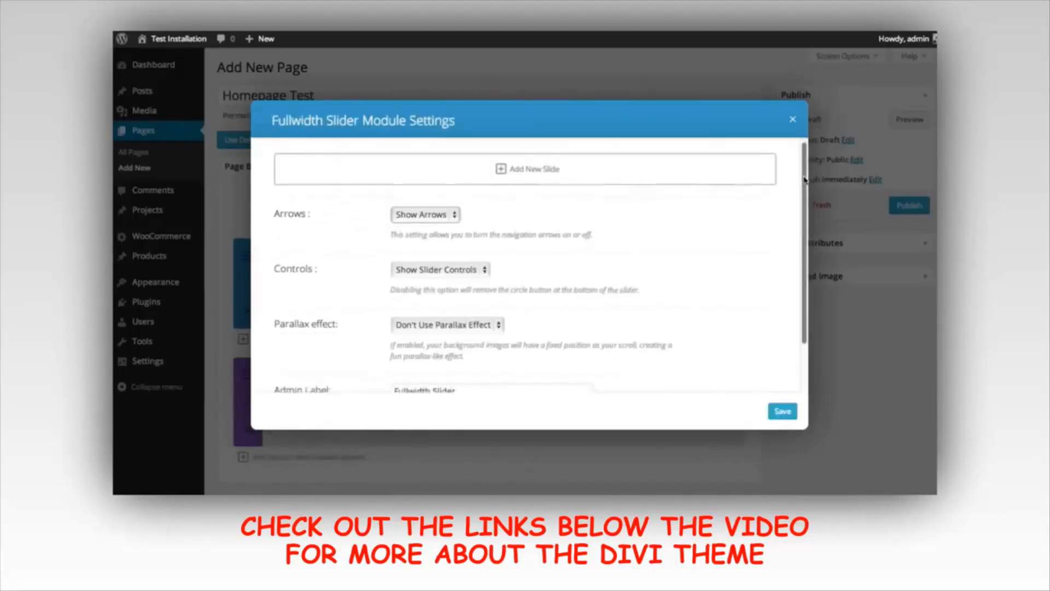
left_click_drag(808, 200, 808, 197)
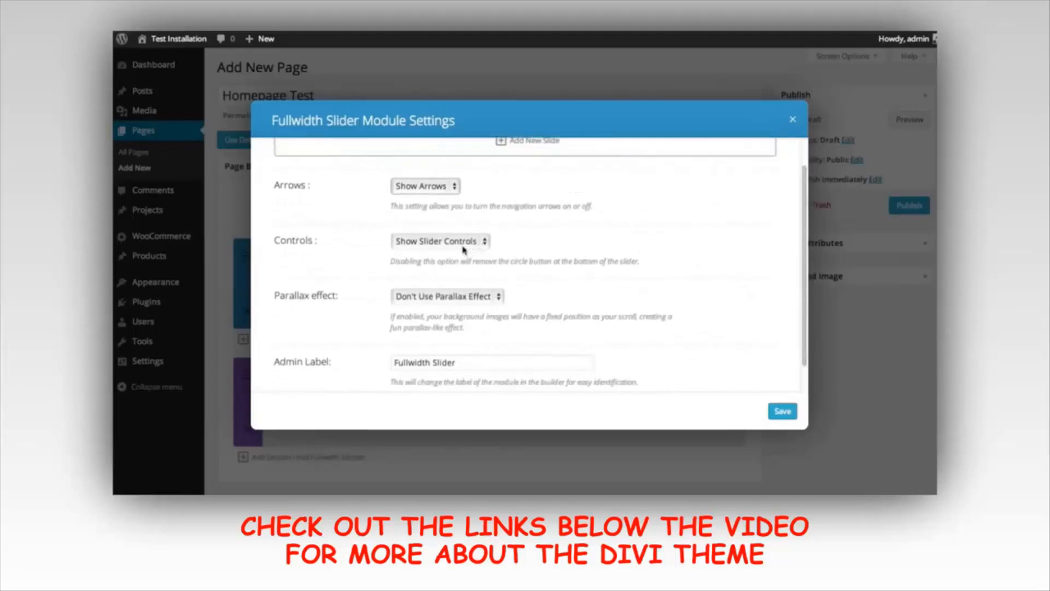
scroll(808, 198, "down", 1)
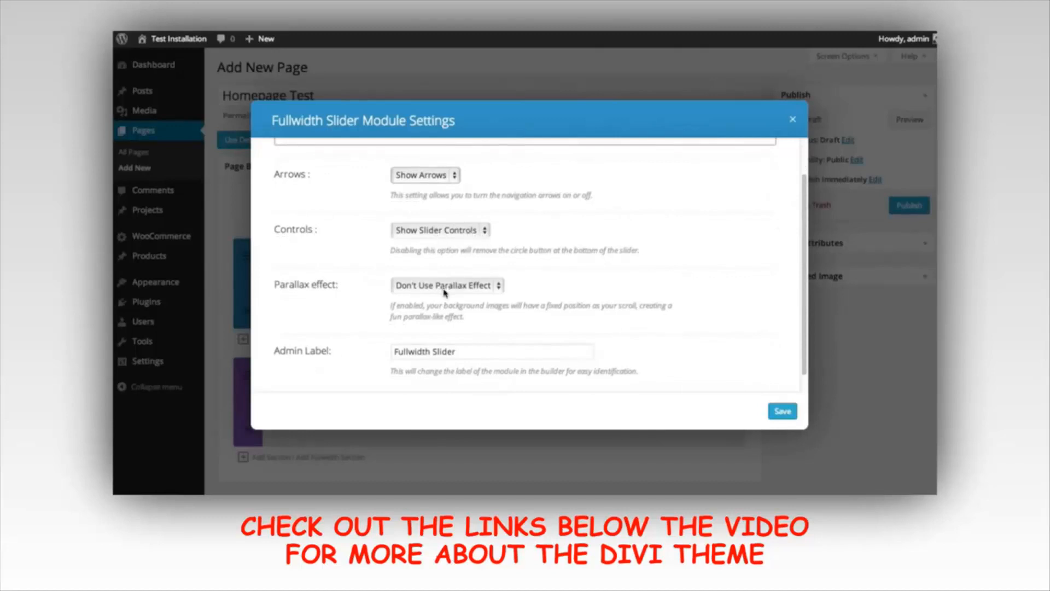
scroll(638, 275, "down", 2)
double_click(444, 332)
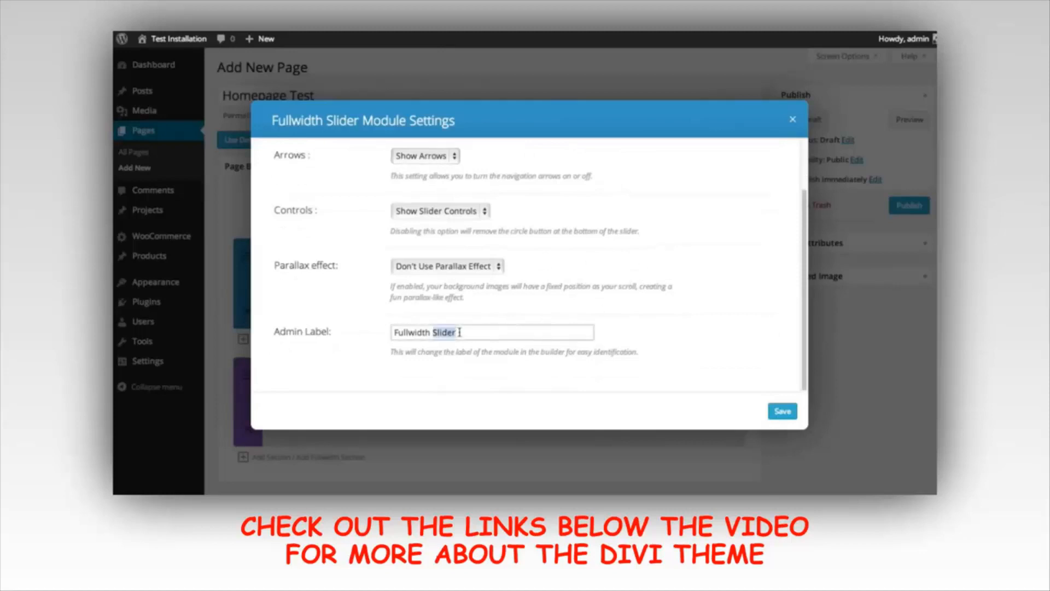
left_click(512, 332)
scroll(651, 311, "up", 5)
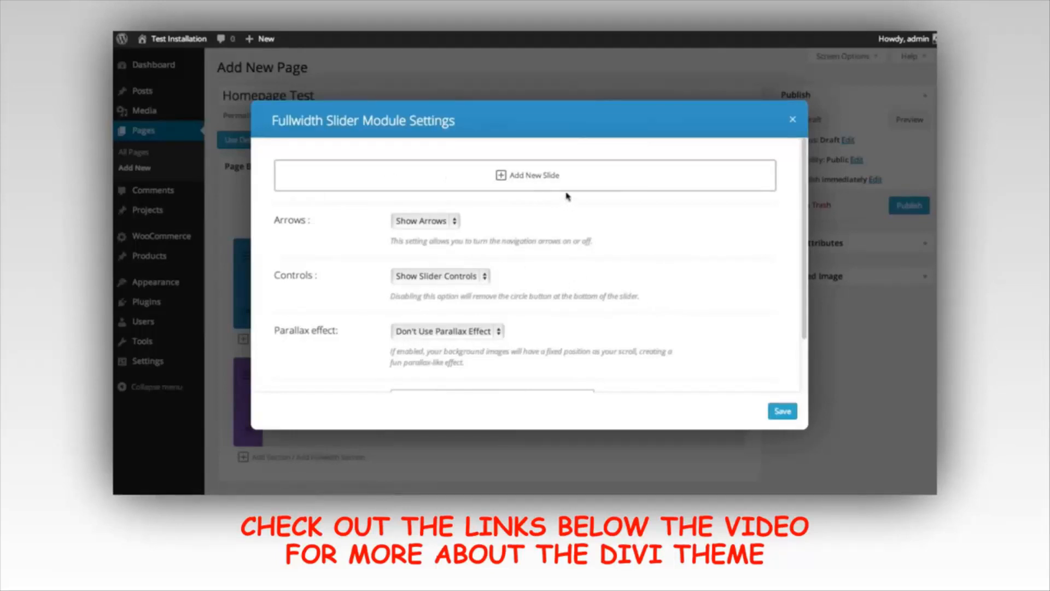
left_click(536, 182)
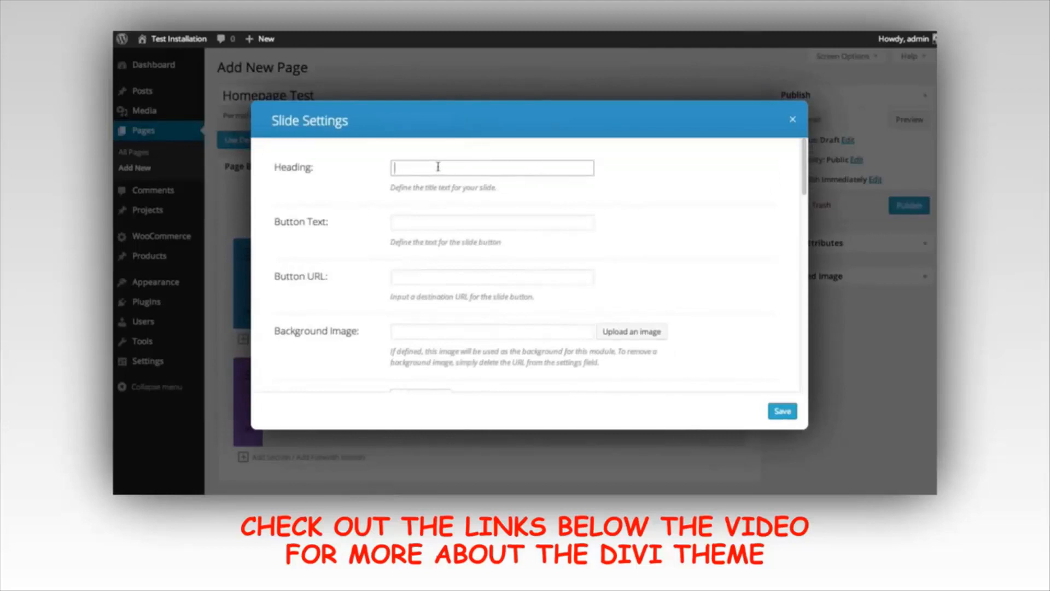
type("THis Is A Heading")
key("Tab")
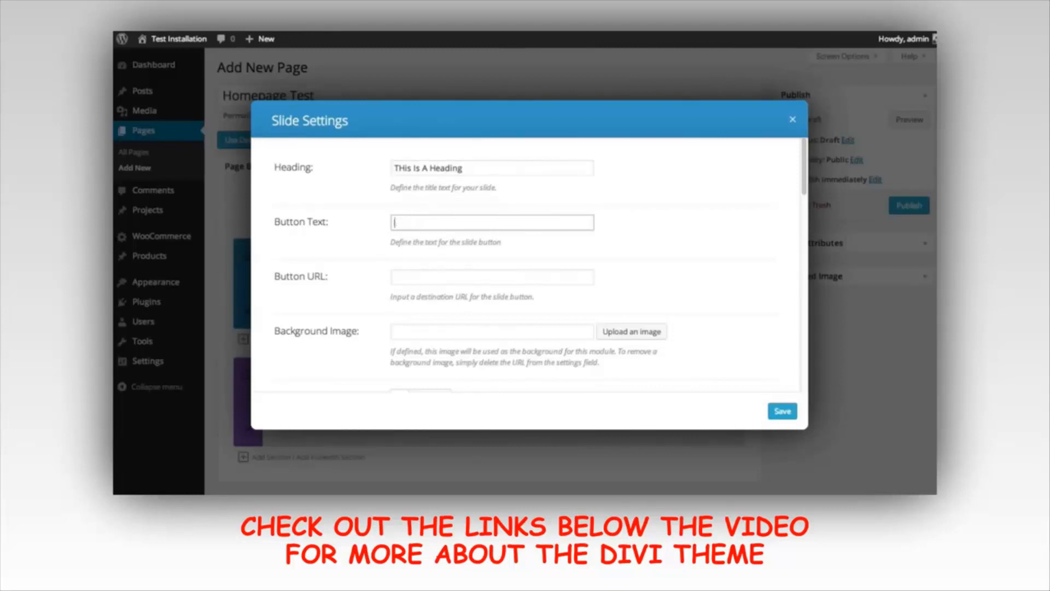
type("Click Me")
left_click(421, 281)
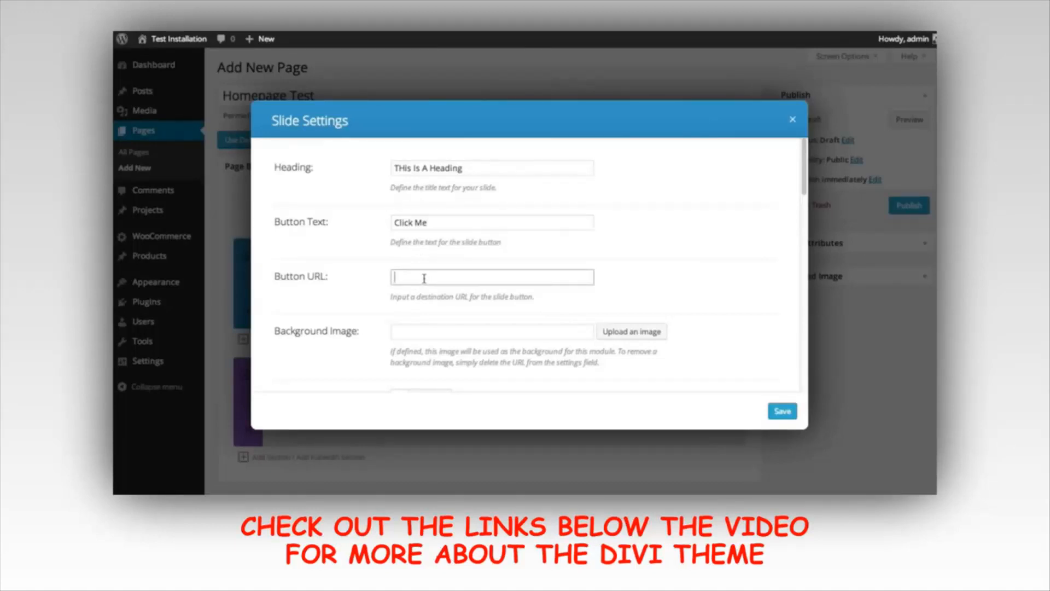
type("http://www.google.")
- Upload all the images in the Builder Overview folder through the slide's background image chooser
left_click(443, 330)
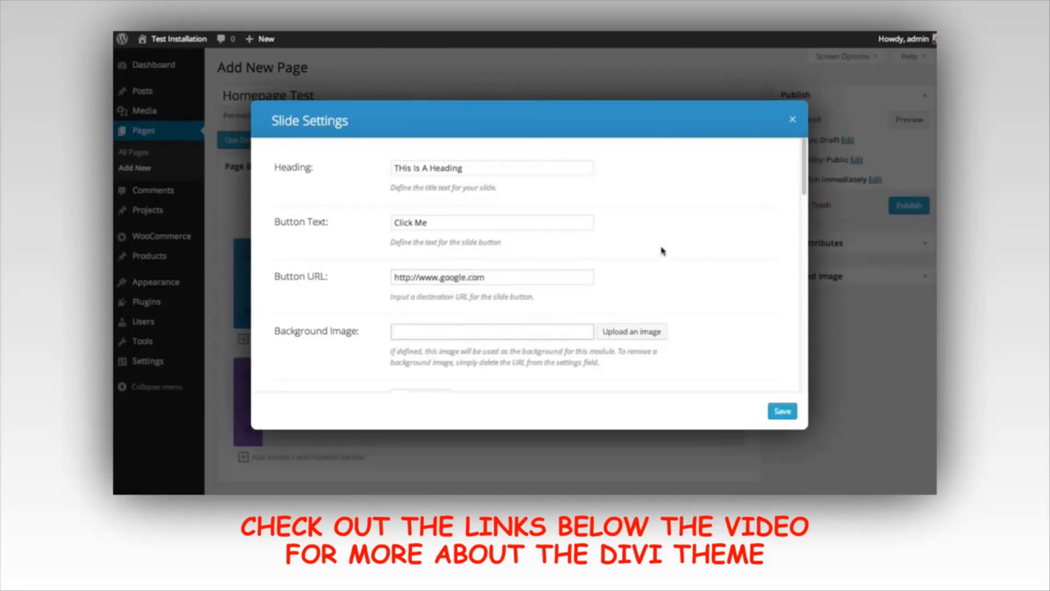
scroll(677, 249, "down", 2)
mouse_move(805, 201)
left_mouse_down()
mouse_move(811, 296)
mouse_move(802, 180)
left_mouse_up()
left_click(635, 332)
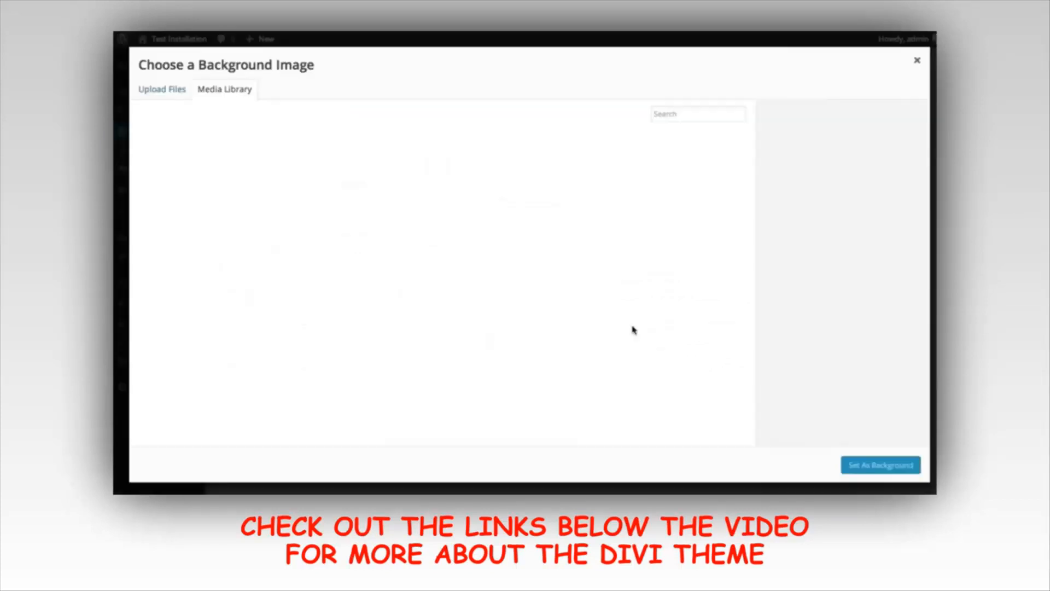
left_click(156, 89)
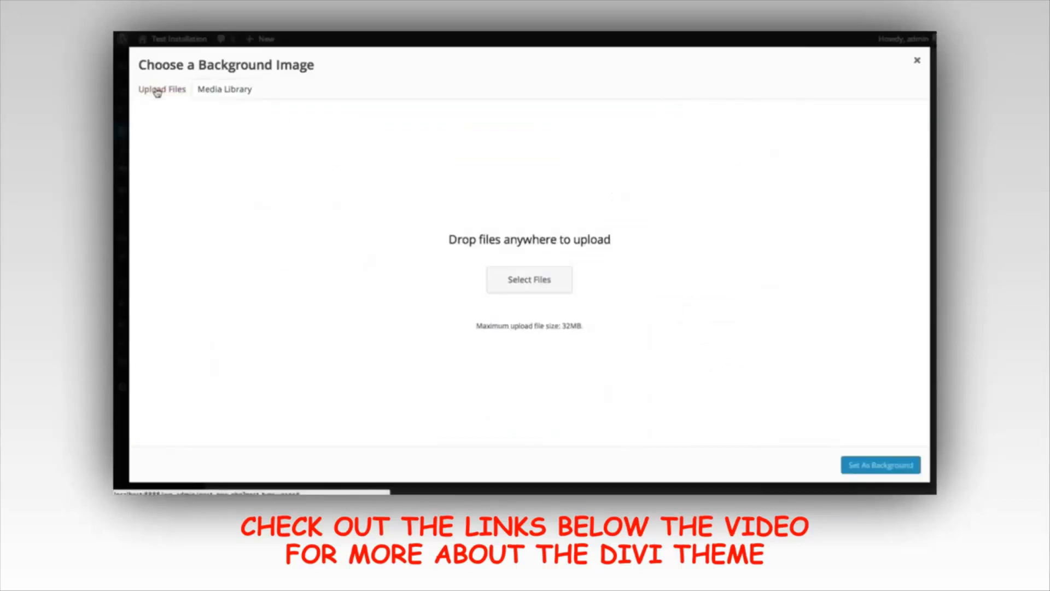
left_click(529, 278)
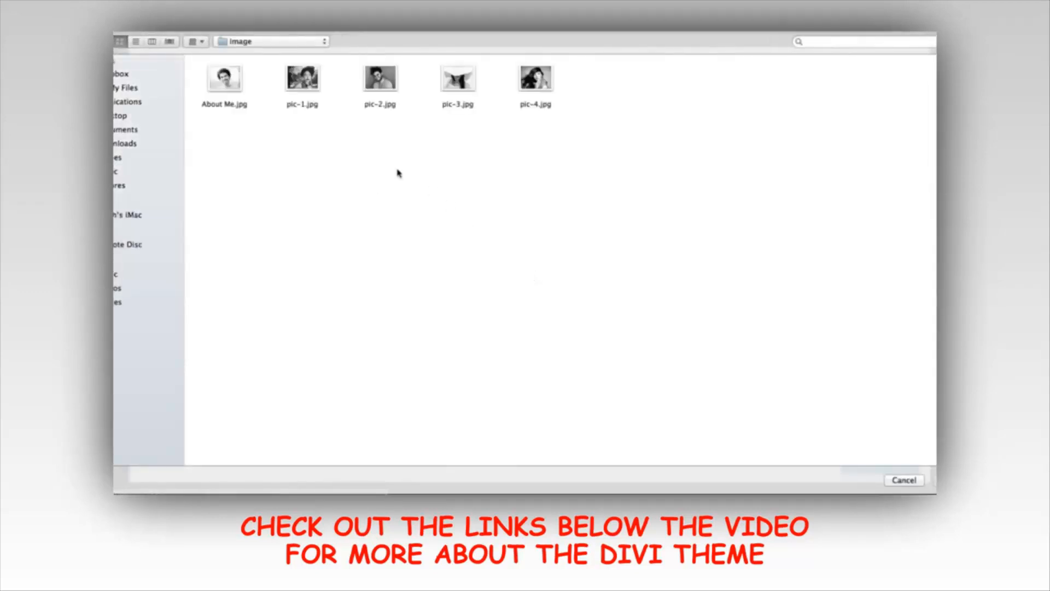
left_click(265, 43)
left_click(267, 53)
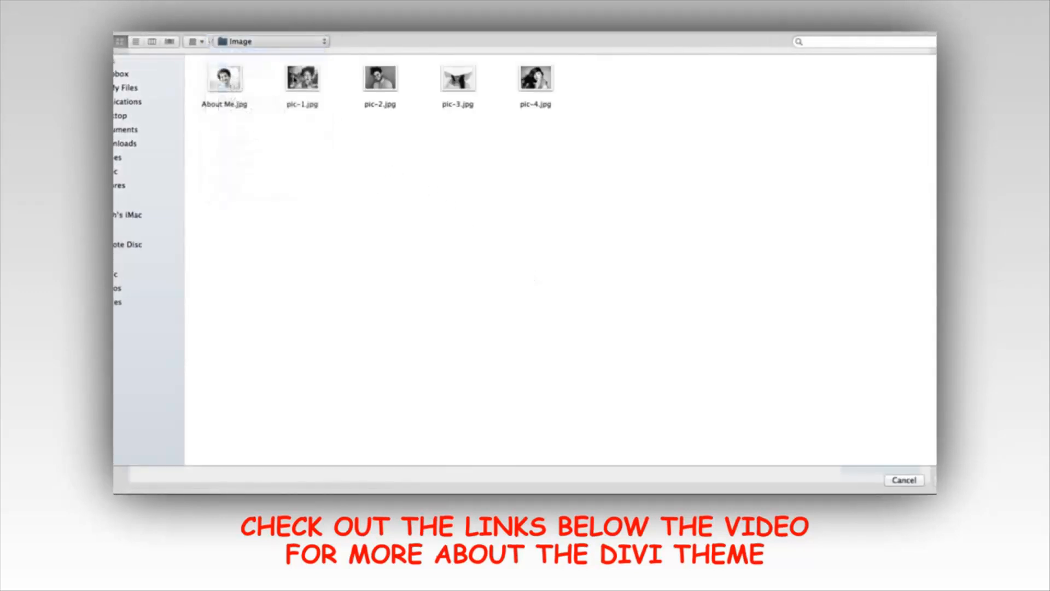
double_click(236, 88)
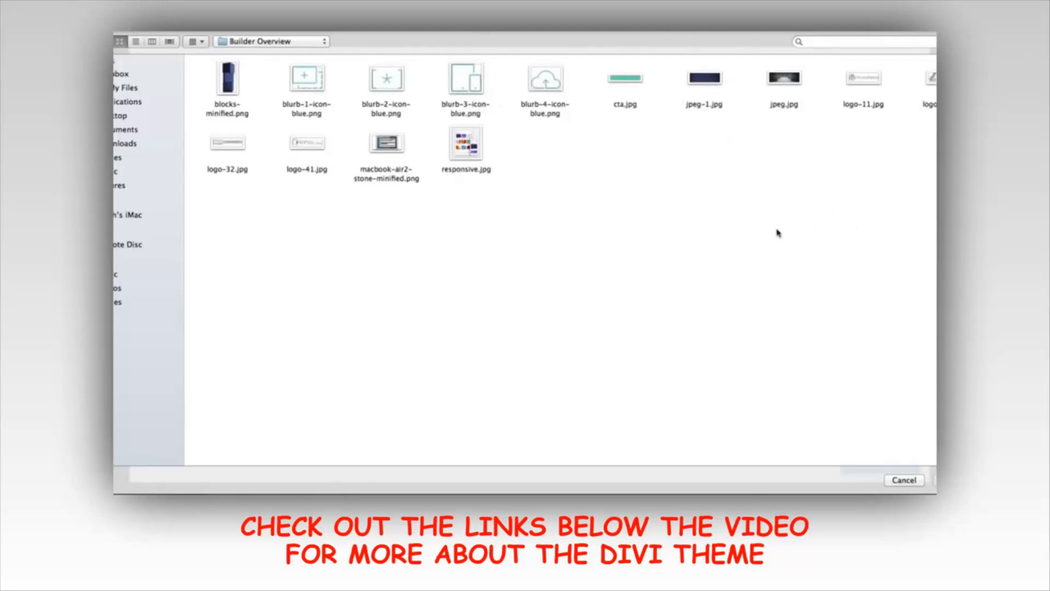
left_click_drag(215, 233, 935, 54)
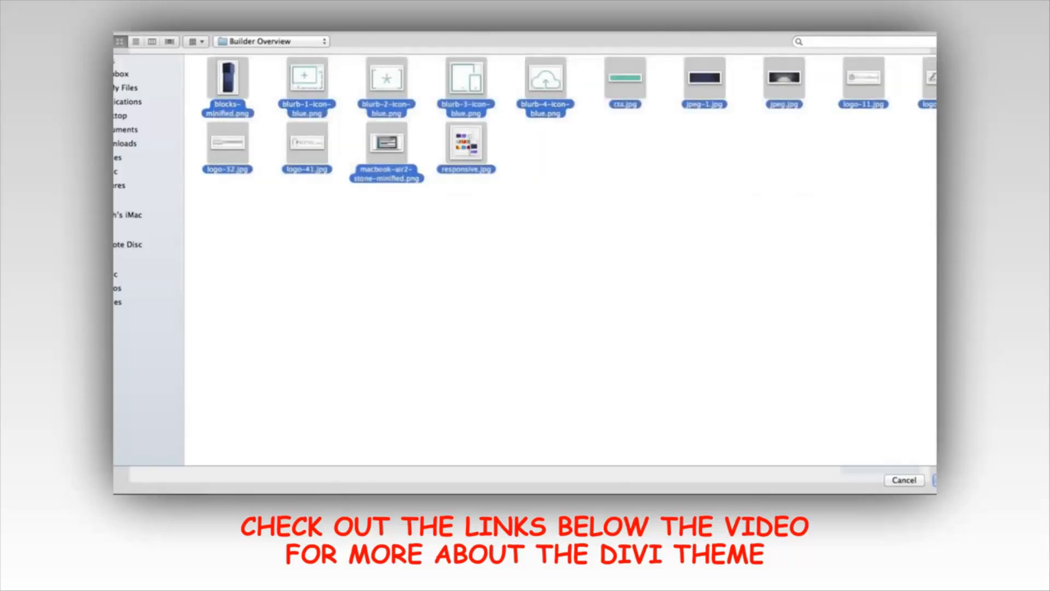
key("Return")
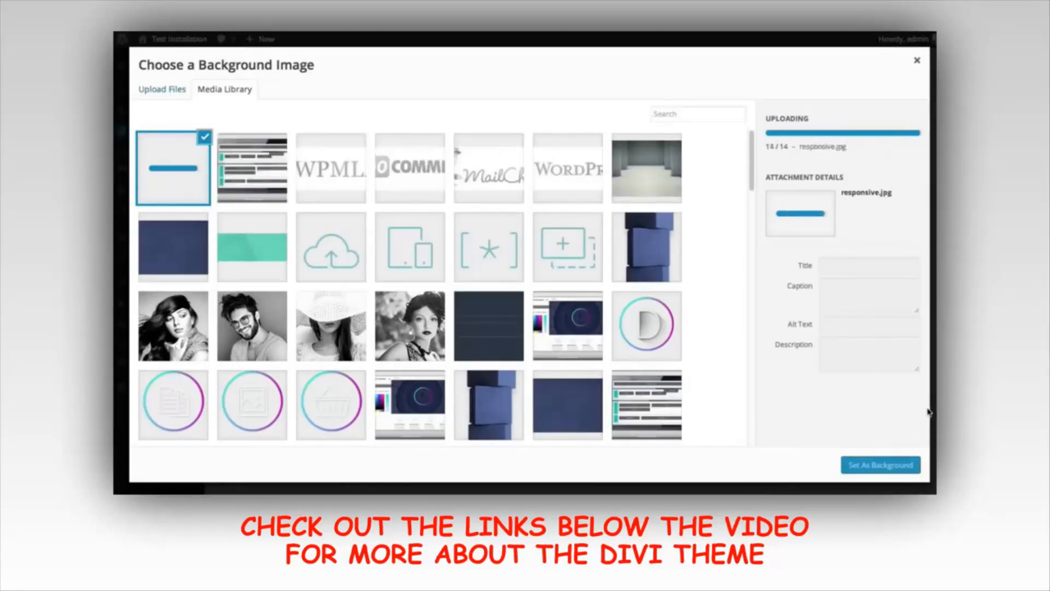
- Set the plain dark blue image jpeg-1.jpg as the slide's background image
left_click(164, 252)
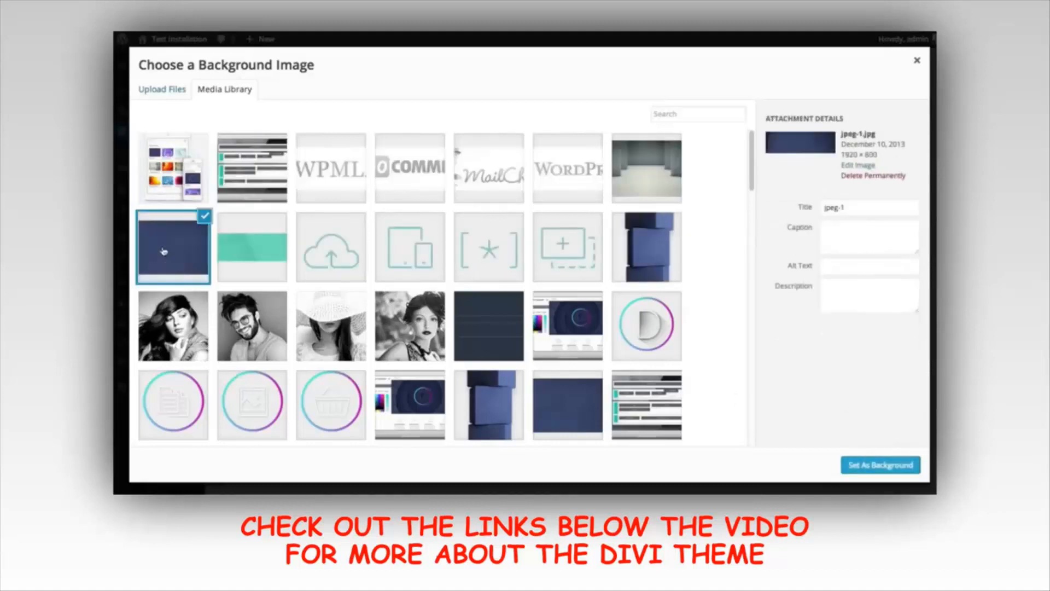
left_click(879, 466)
scroll(706, 268, "down", 2)
scroll(710, 246, "down", 5)
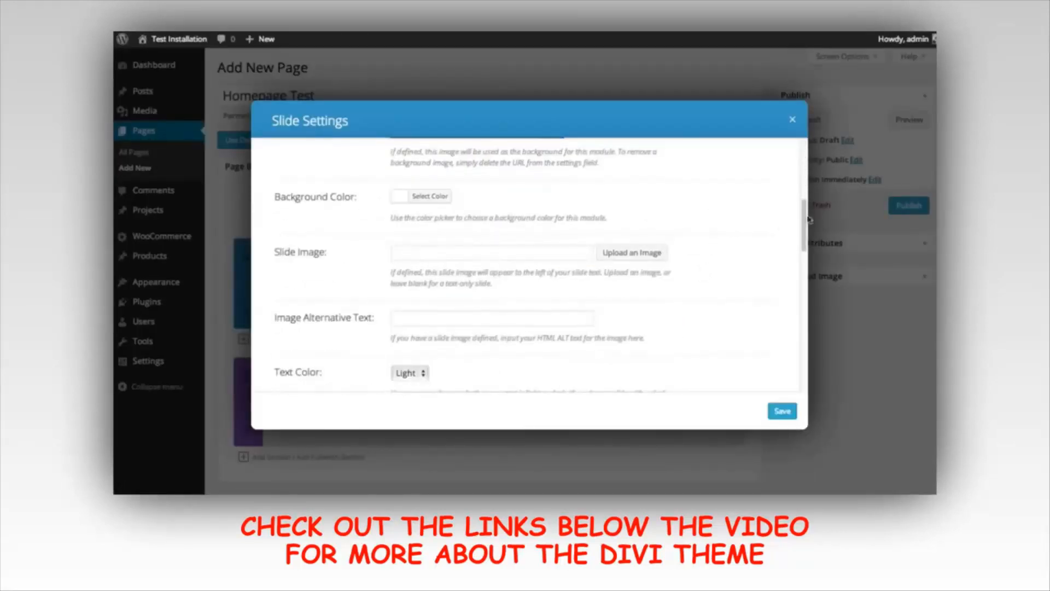
- Set the slide image to blocks-minified1.png, the tower of blue blocks, from the media library
left_click(476, 253)
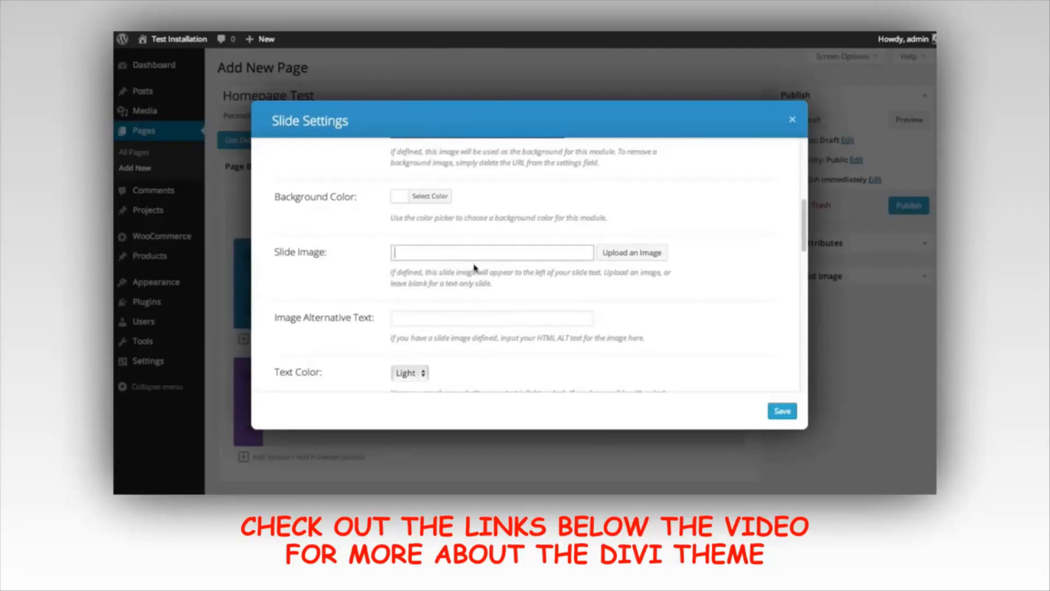
left_click(634, 258)
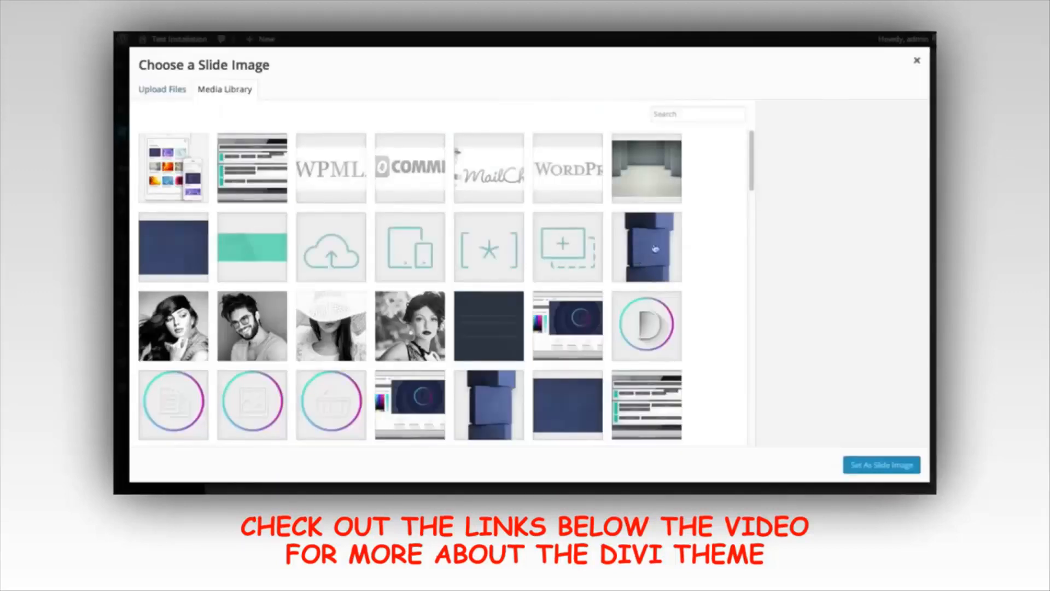
left_click(648, 245)
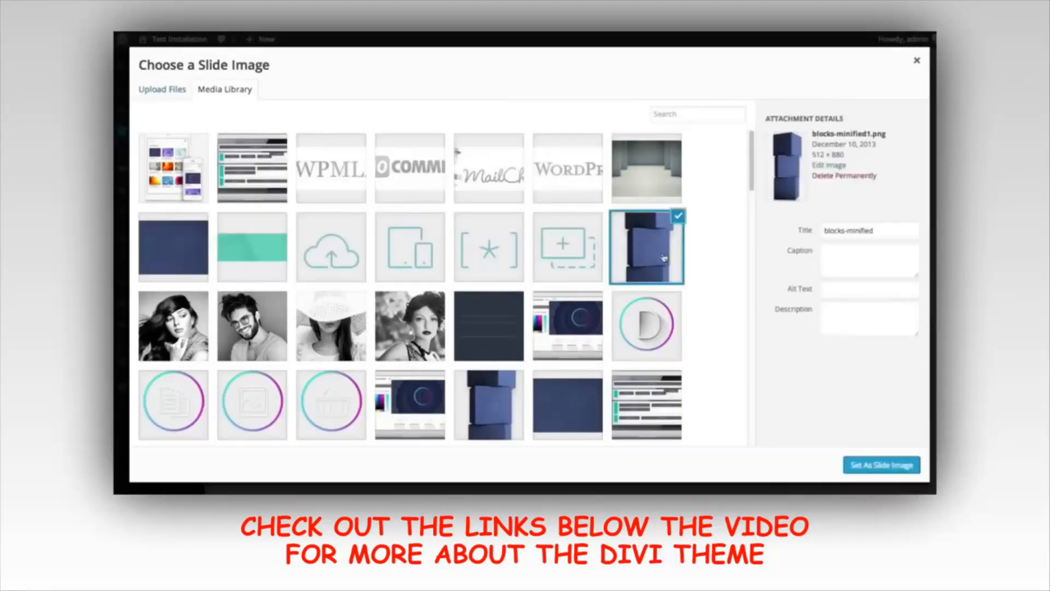
left_click(878, 468)
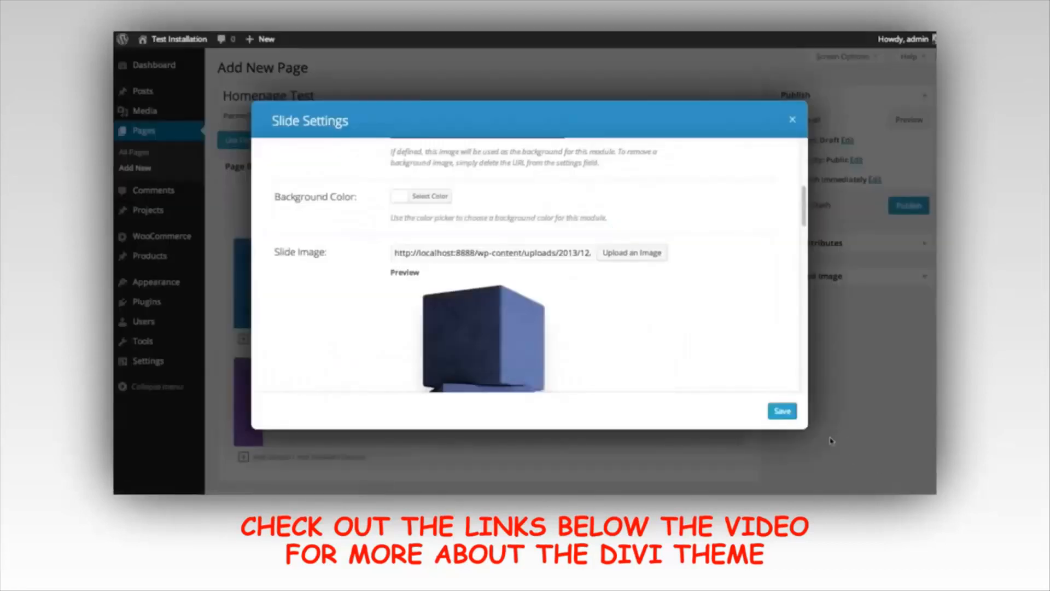
- Choose Light as the slide's text color
scroll(736, 290, "down", 10)
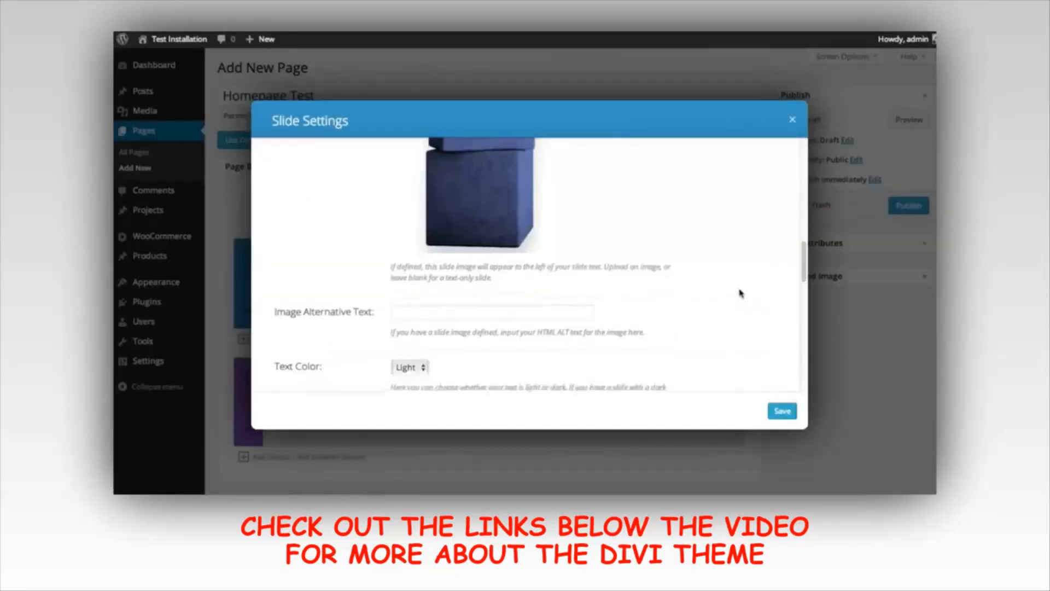
scroll(767, 339, "down", 5)
scroll(767, 339, "up", 2)
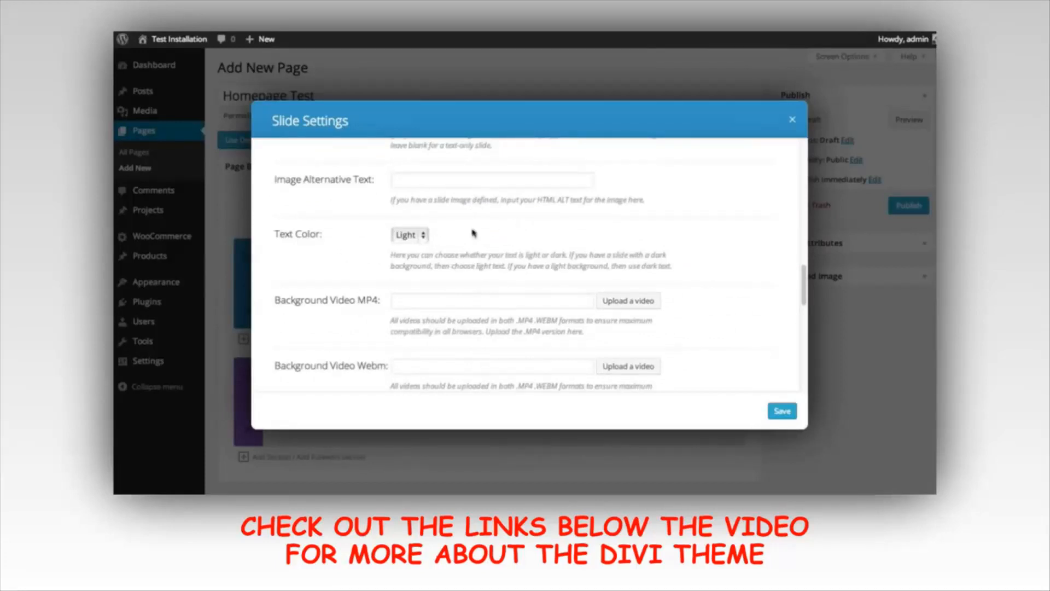
left_click(410, 237)
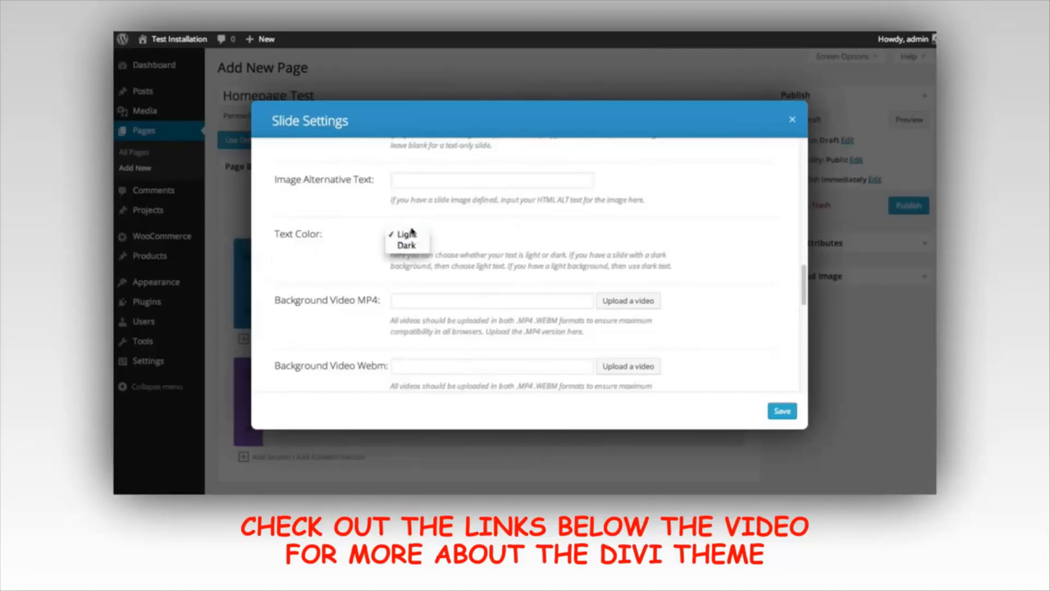
left_click(408, 235)
- Fill the slide content with the mobile devices paragraph, ending at "whatever screen size is being used to browse.", and save the slide
scroll(666, 233, "down", 6)
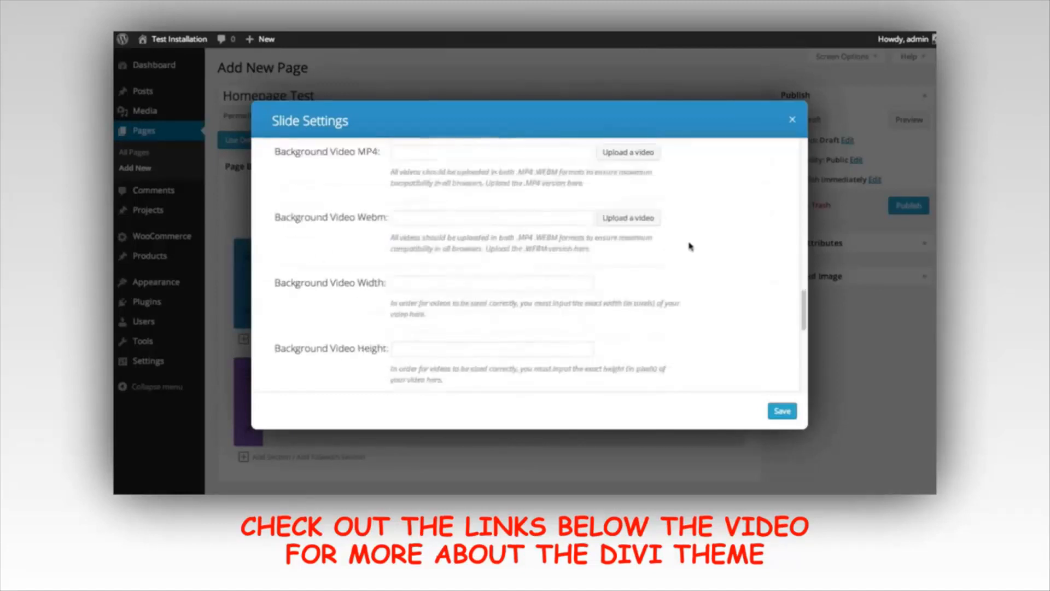
left_click(546, 312)
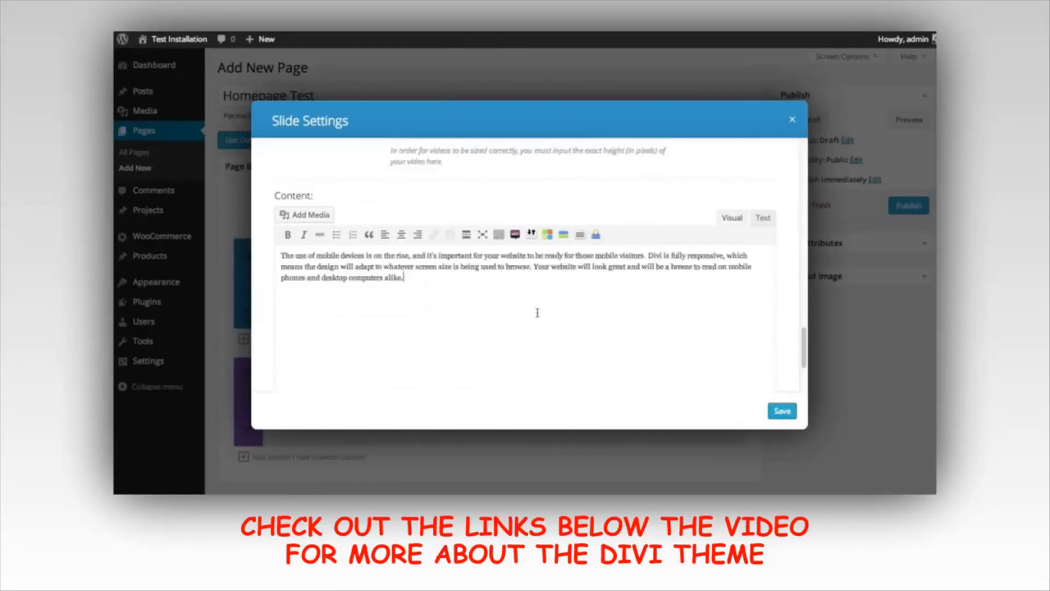
left_click_drag(462, 281, 533, 267)
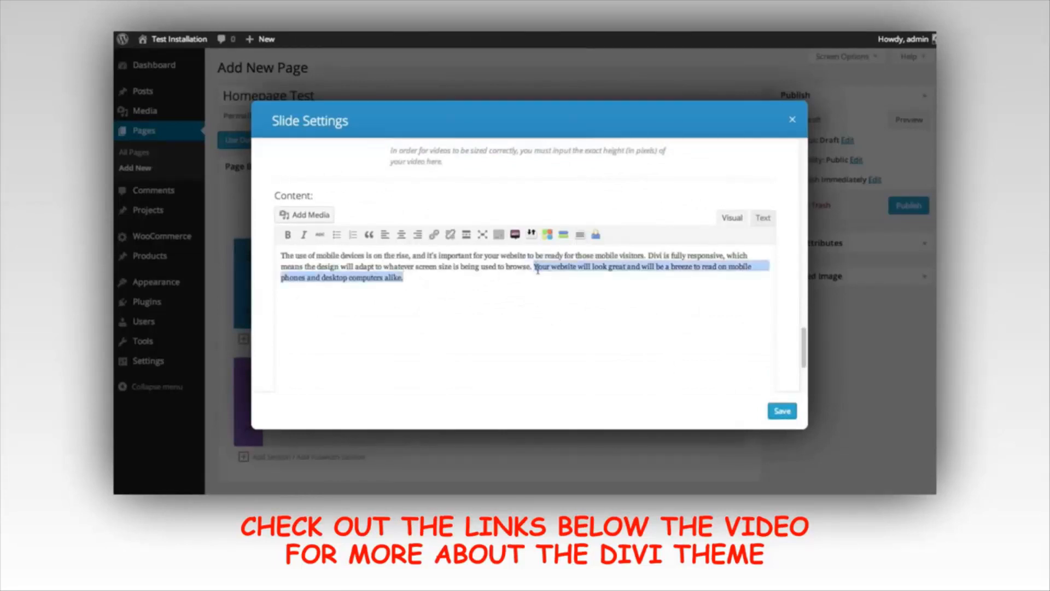
key("BackSpace")
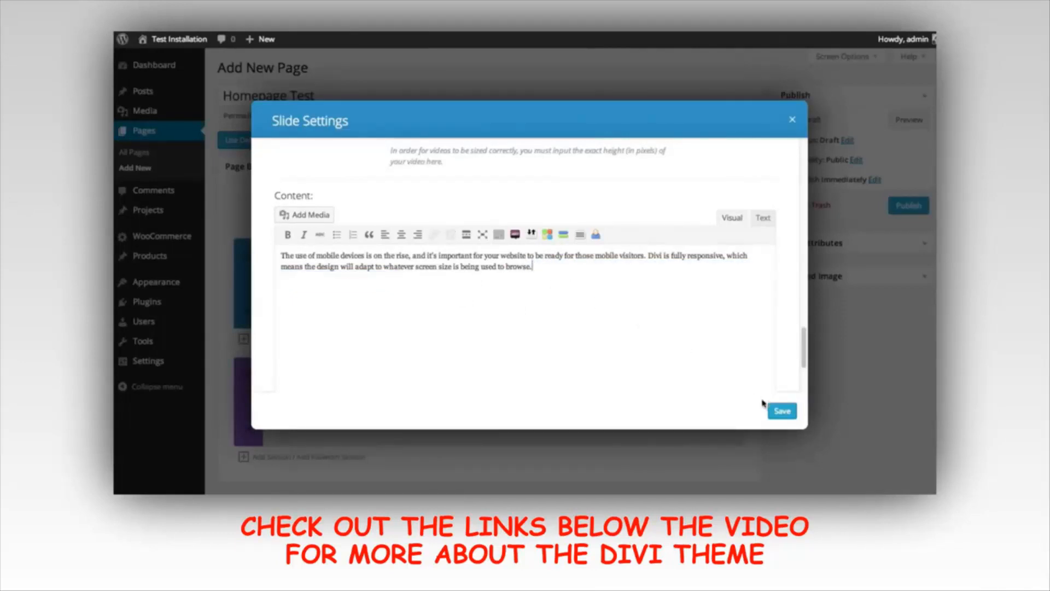
left_click(783, 415)
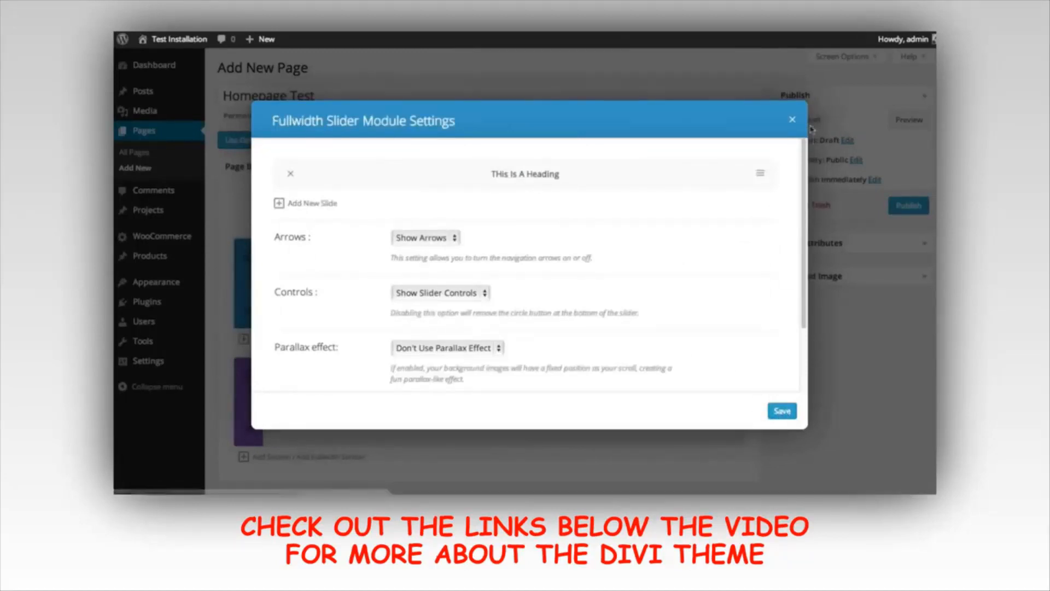
left_click(311, 204)
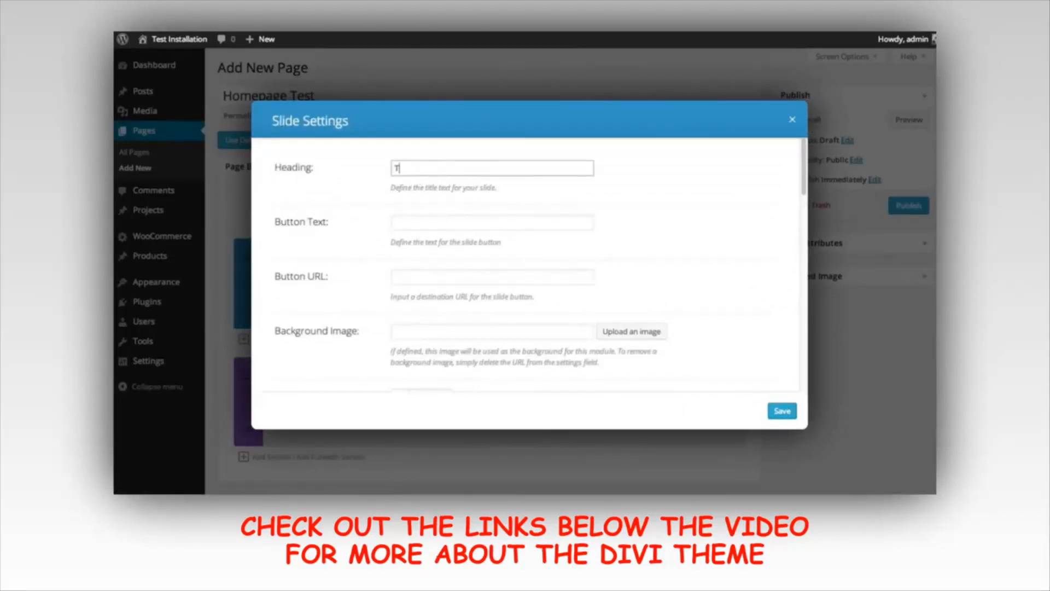
type("Test Heading")
left_click(422, 214)
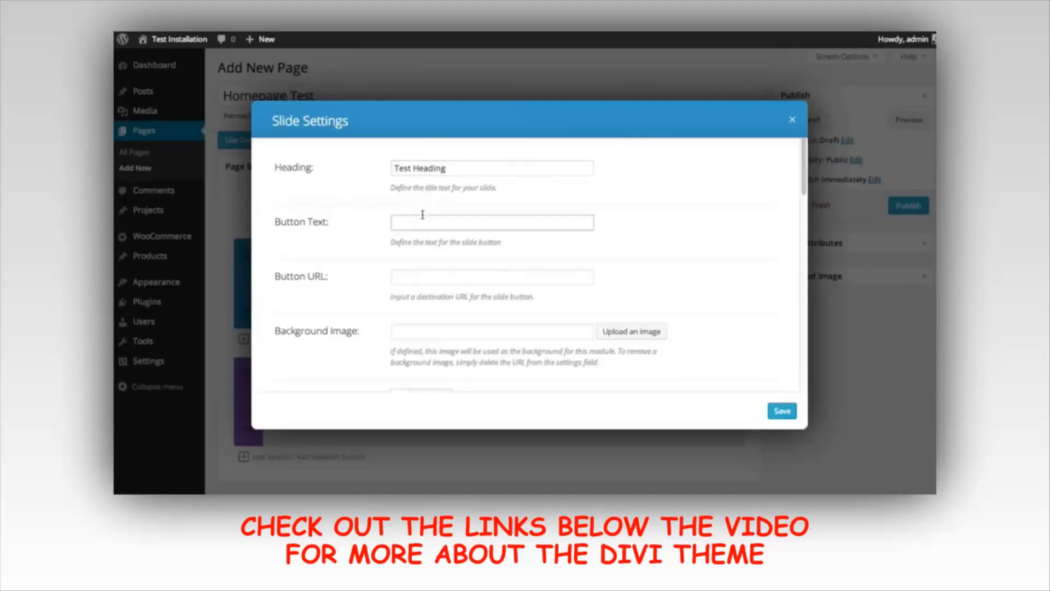
type("BUtton Text")
left_click(409, 276)
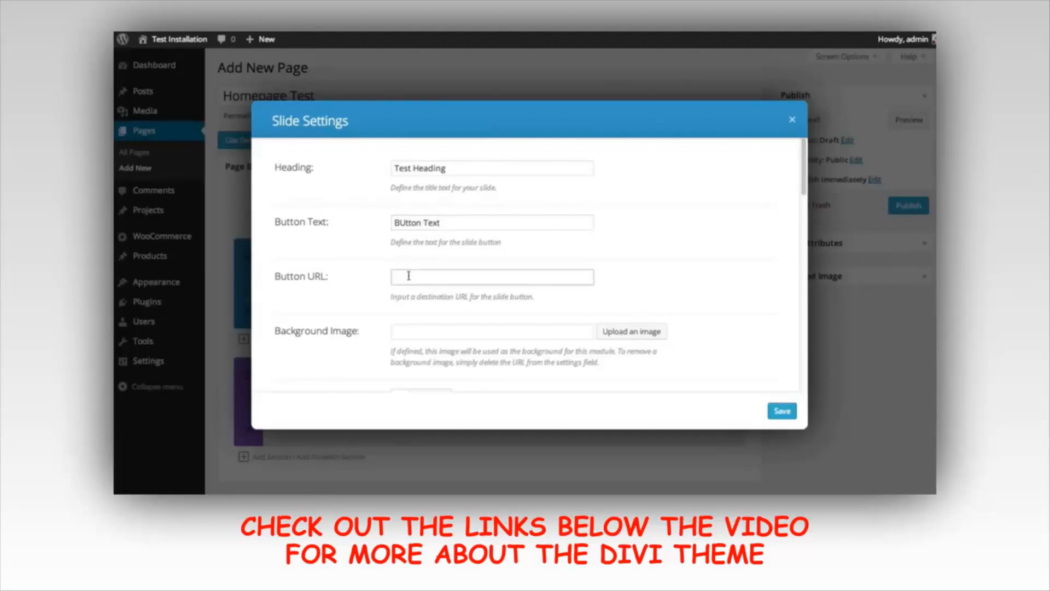
type("http://www.elegan")
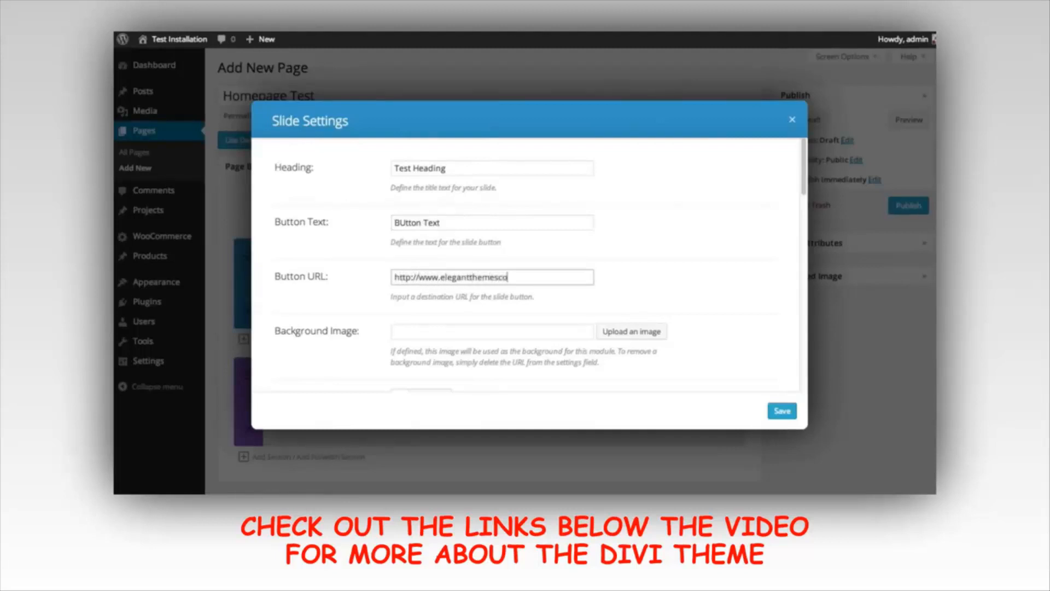
type("tthemes.com")
- Set the second slide's background color to a soft green, #7dd895, starting from the green preset
scroll(491, 267, "down", 2)
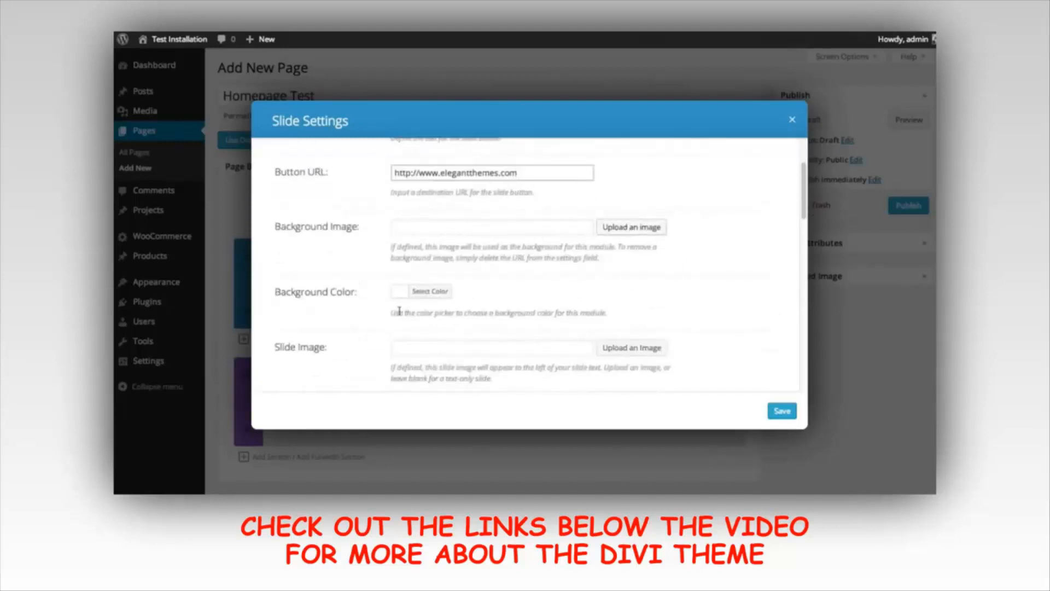
left_click(407, 293)
scroll(590, 278, "down", 2)
scroll(549, 294, "up", 1)
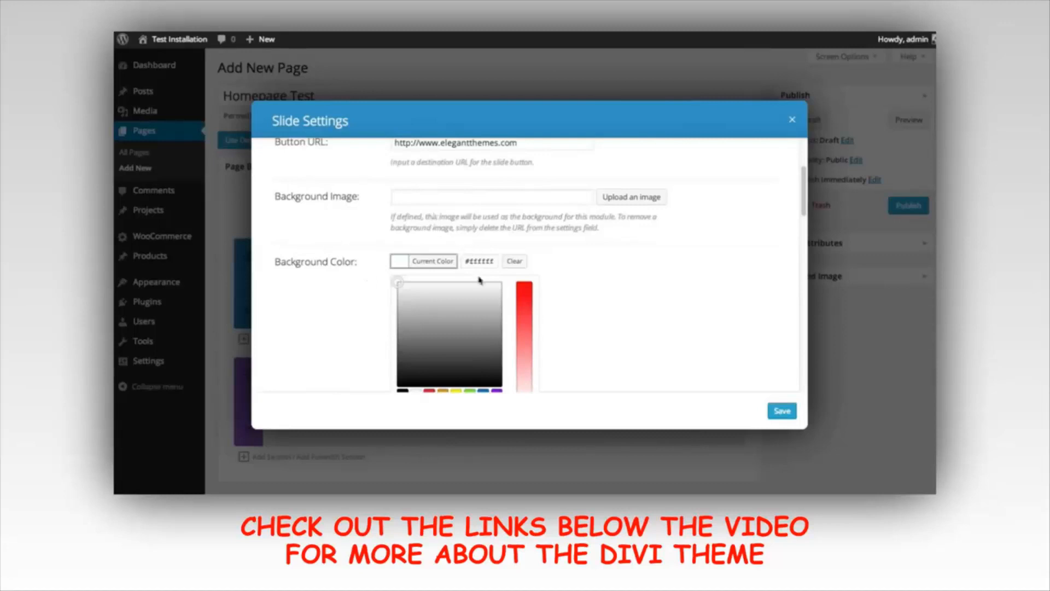
scroll(473, 259, "down", 1)
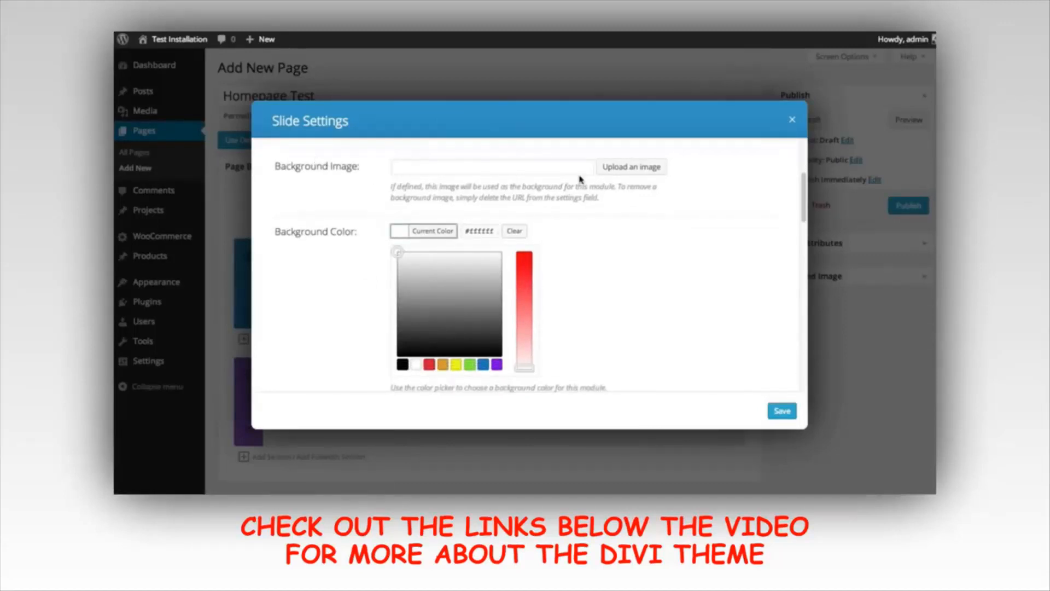
left_click(469, 365)
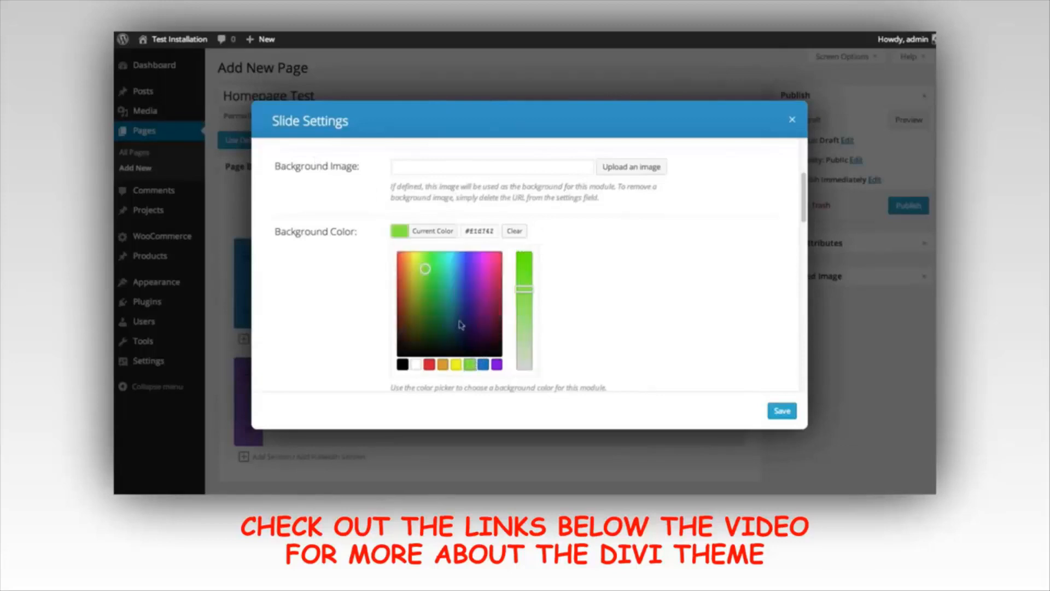
left_click_drag(426, 265, 439, 262)
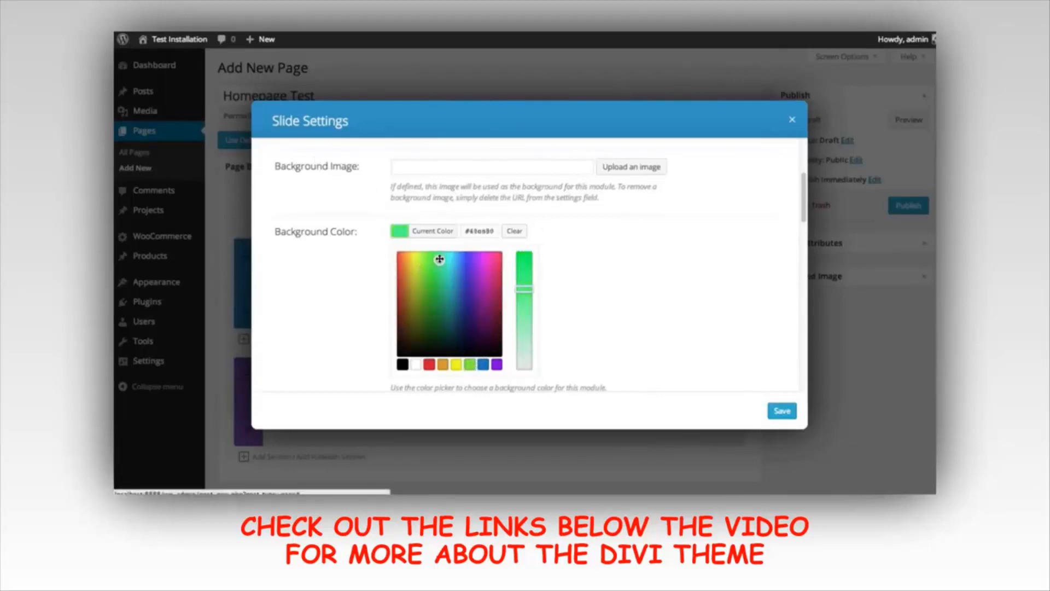
left_click_drag(524, 288, 524, 317)
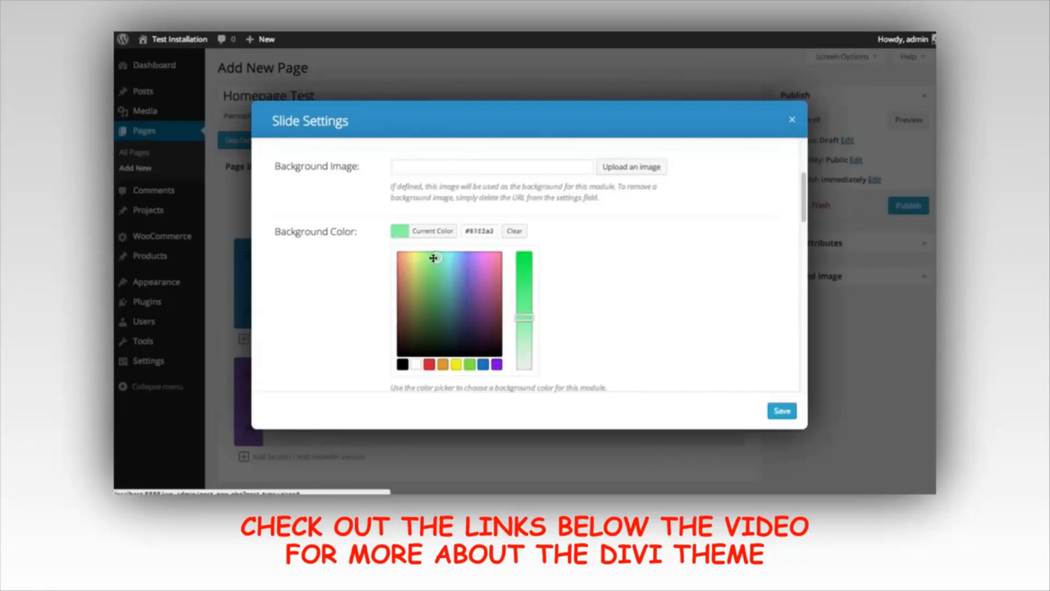
left_click_drag(524, 321, 524, 324)
left_click_drag(441, 268, 436, 272)
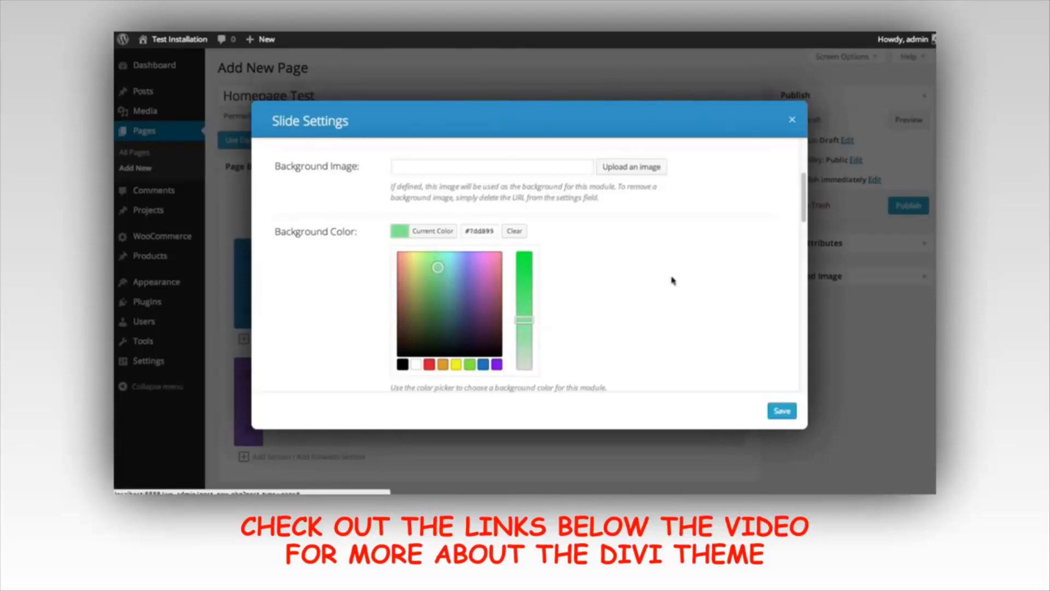
- Fill the second slide's content with the full mobile devices paragraph and save the slide
scroll(673, 282, "down", 15)
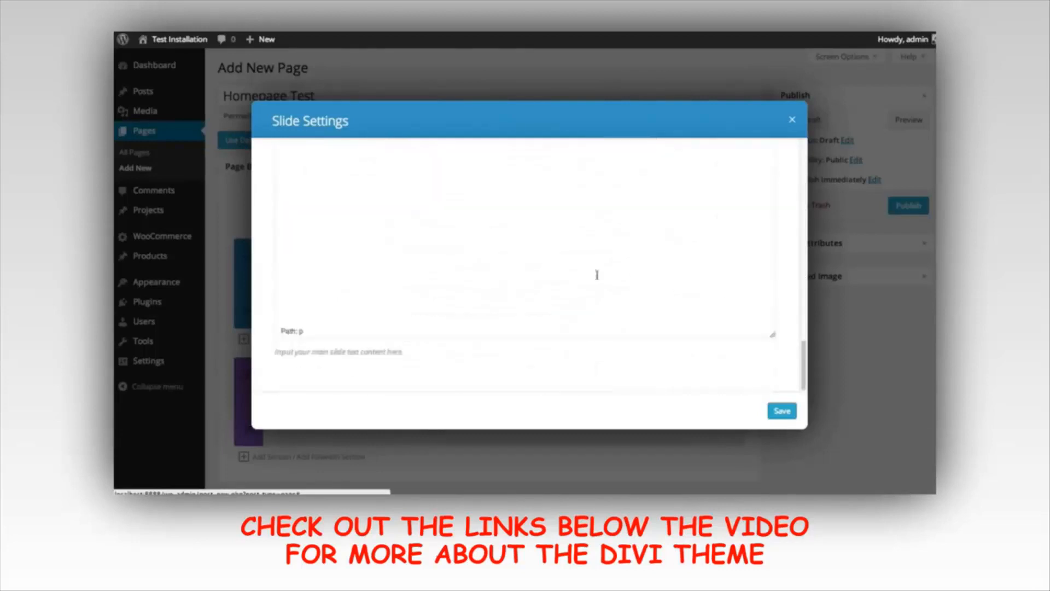
type("The use of mobile devices is on the rise, and it's important for your website to be ready for those mobile visitors. Divi is fully responsive, which means the design will adapt to whatever screen size is being used to browse. Your website will look great and will be a breeze to read on mobile phones and desktop computers alike.")
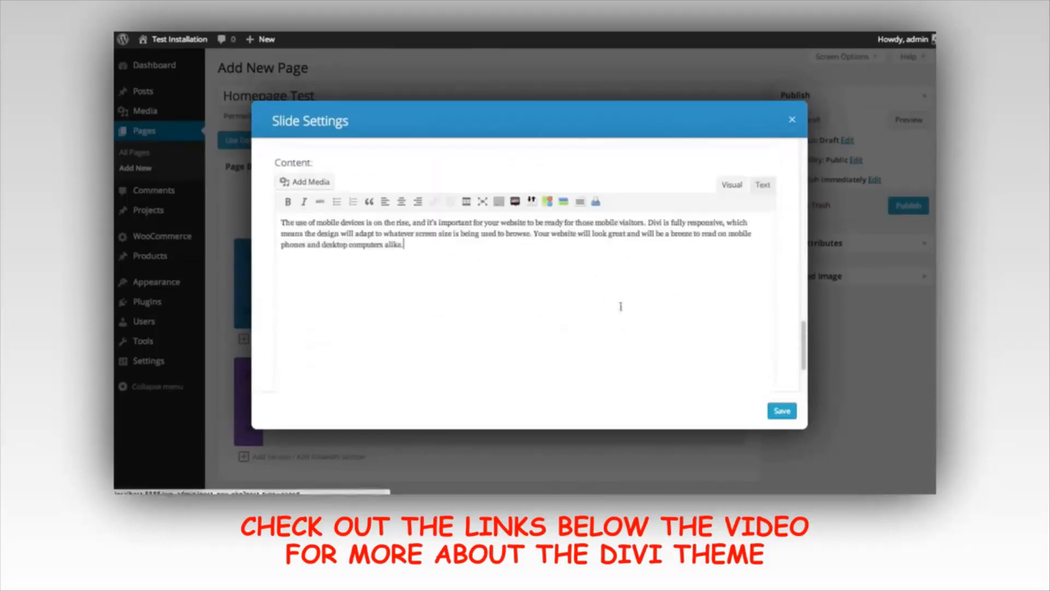
left_click(783, 411)
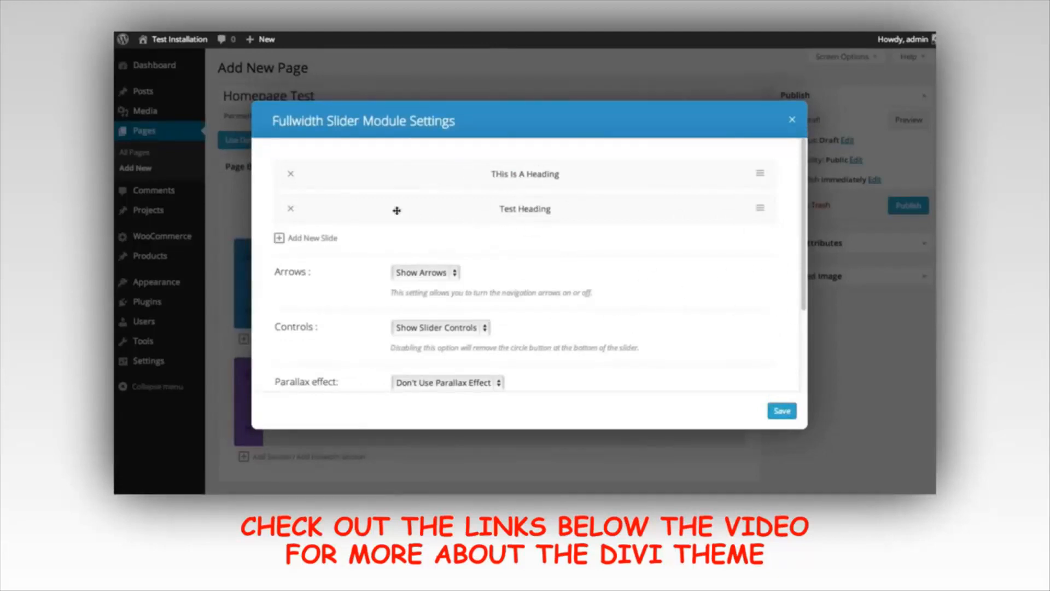
- Try reordering the two slides and review the settings of the "THis Is A Heading" slide
left_click_drag(431, 176, 434, 212)
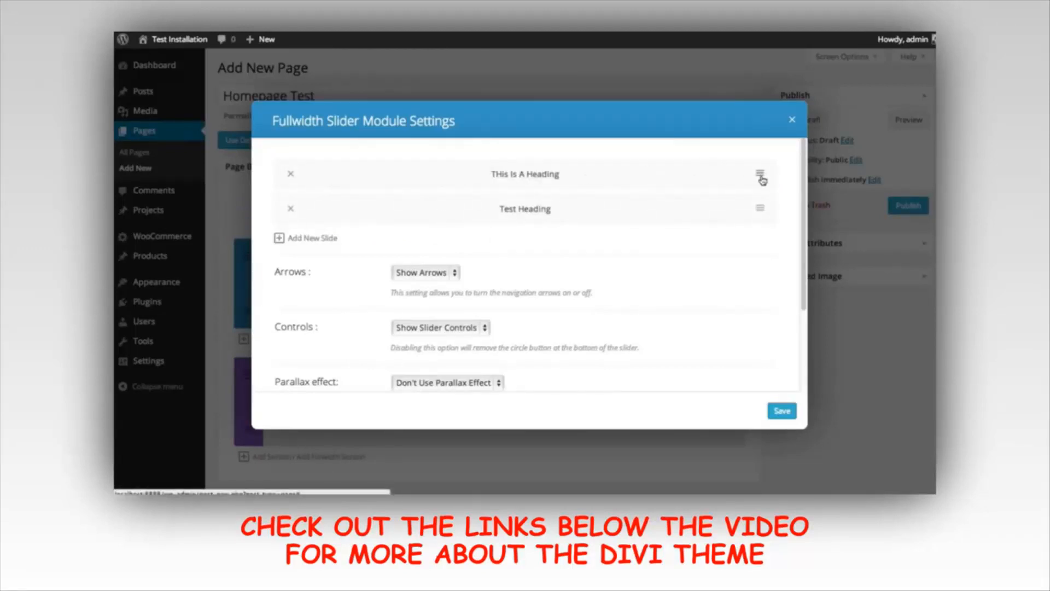
left_click(761, 175)
scroll(762, 175, "down", 10)
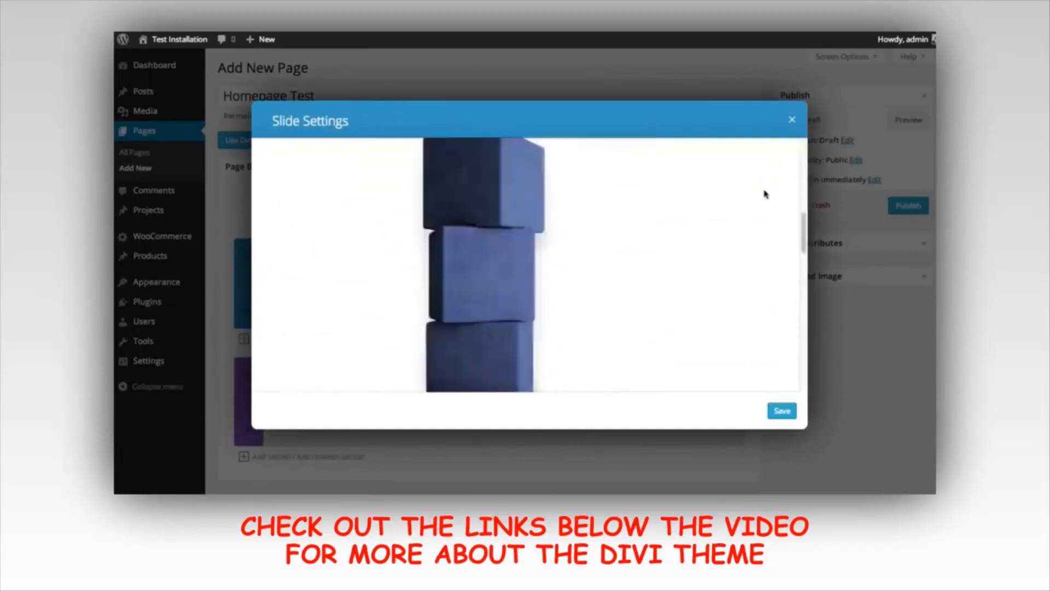
scroll(773, 222, "down", 5)
left_click(781, 411)
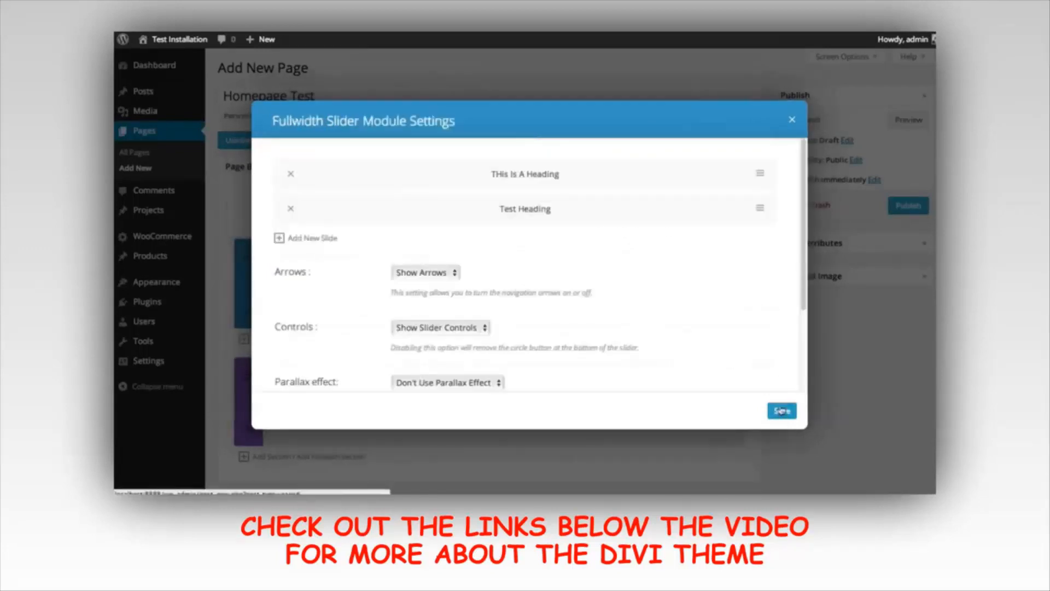
- Save the Fullwidth Slider module and move its fullwidth section above the regular section
left_click(782, 410)
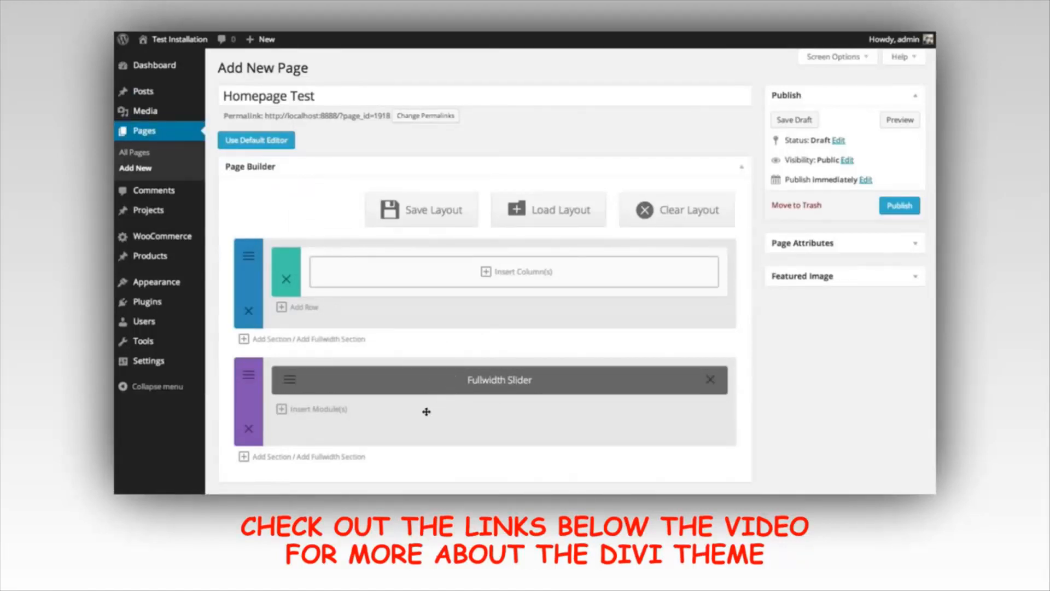
left_click_drag(417, 429, 413, 306)
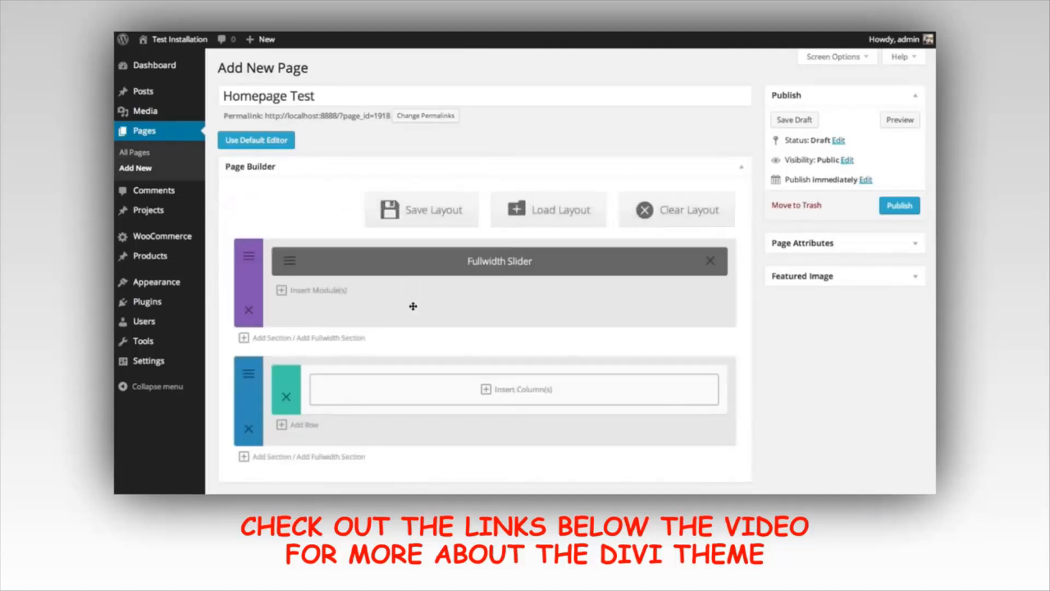
- Preview the page and examine both slides, the slider's navigation and its appearance while scrolling
left_click(900, 119)
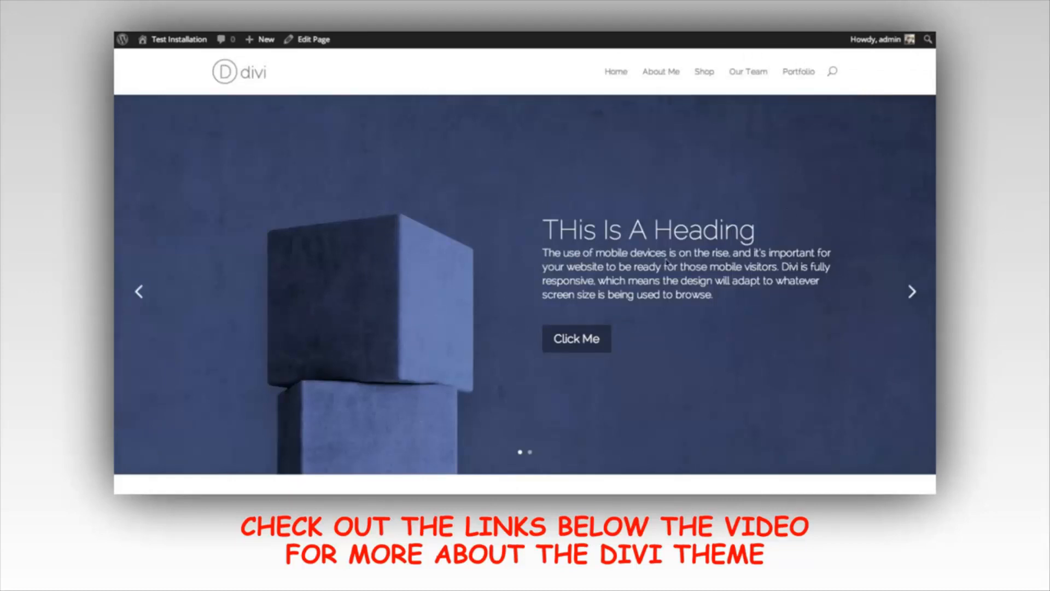
left_click(910, 292)
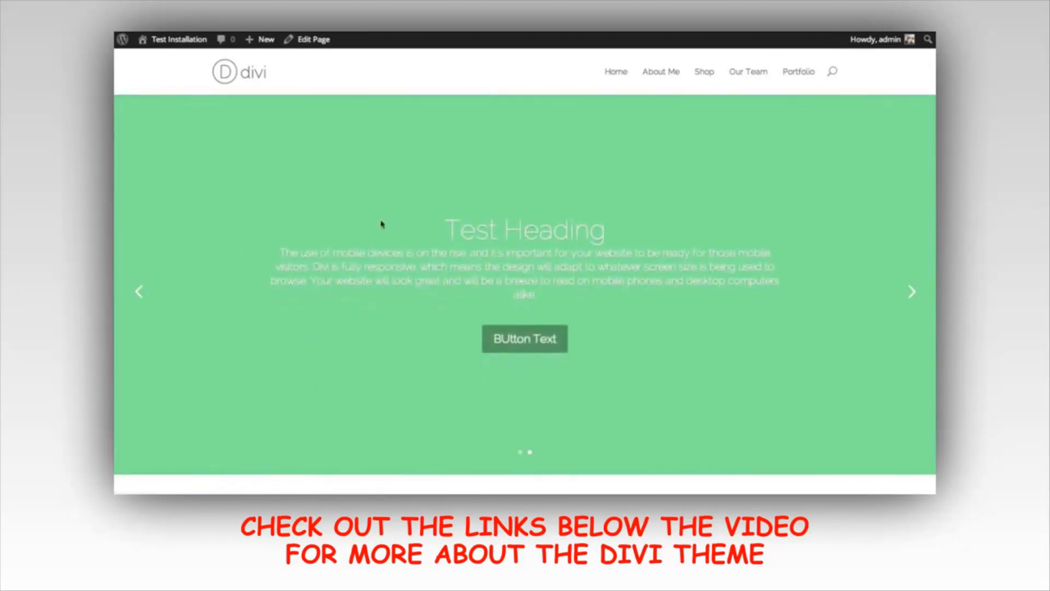
left_click(911, 293)
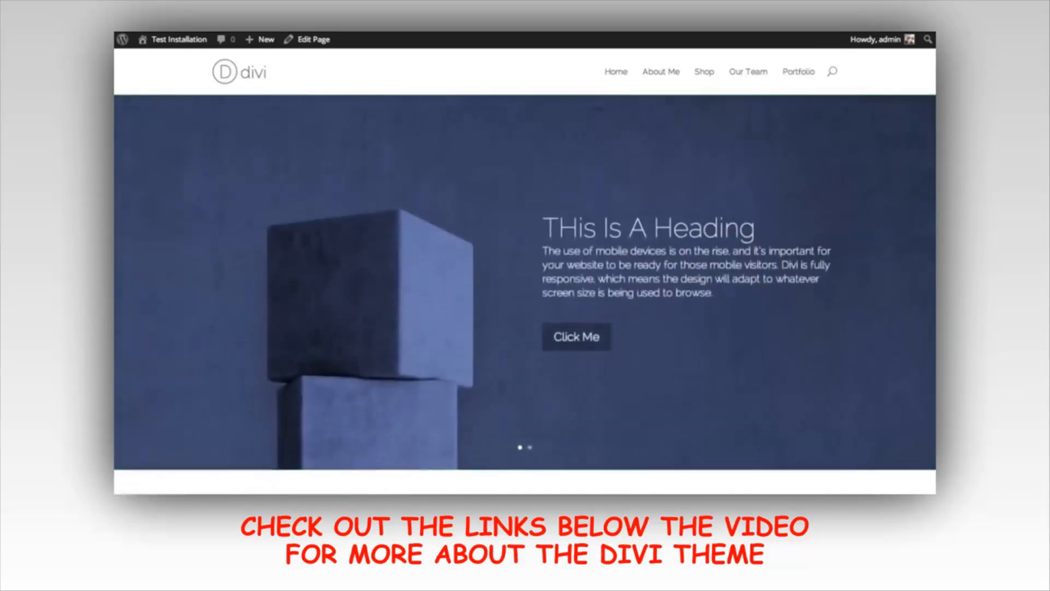
scroll(525, 273, "down", 5)
scroll(525, 274, "down", 2)
scroll(525, 274, "up", 8)
scroll(525, 274, "down", 3)
scroll(525, 274, "up", 3)
scroll(525, 285, "down", 1)
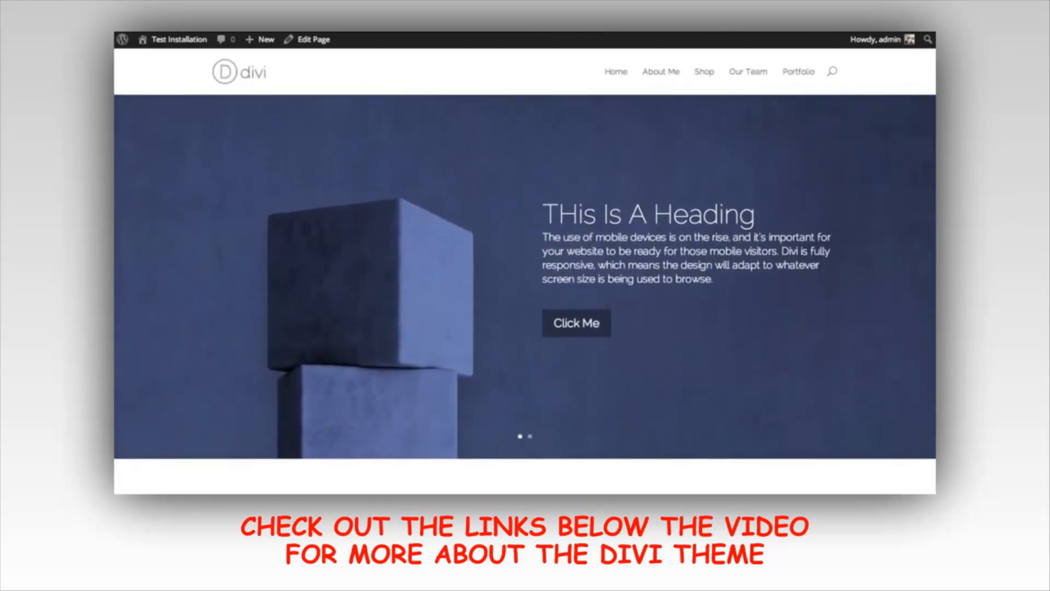
- Return to editing the page and insert four equal 1/4 columns in the regular section's row
left_click(314, 39)
scroll(391, 247, "down", 3)
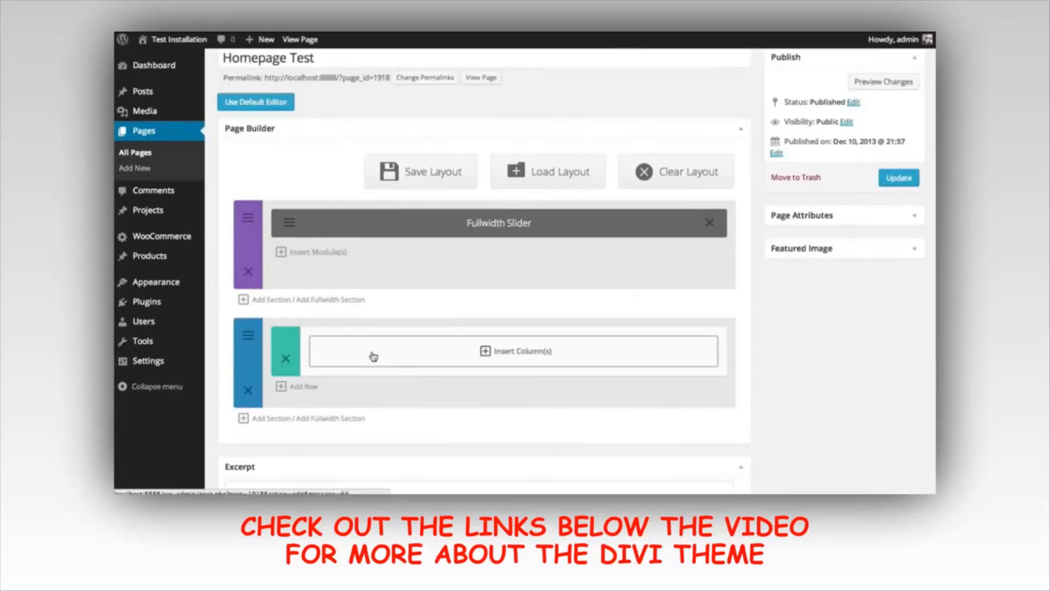
left_click(501, 358)
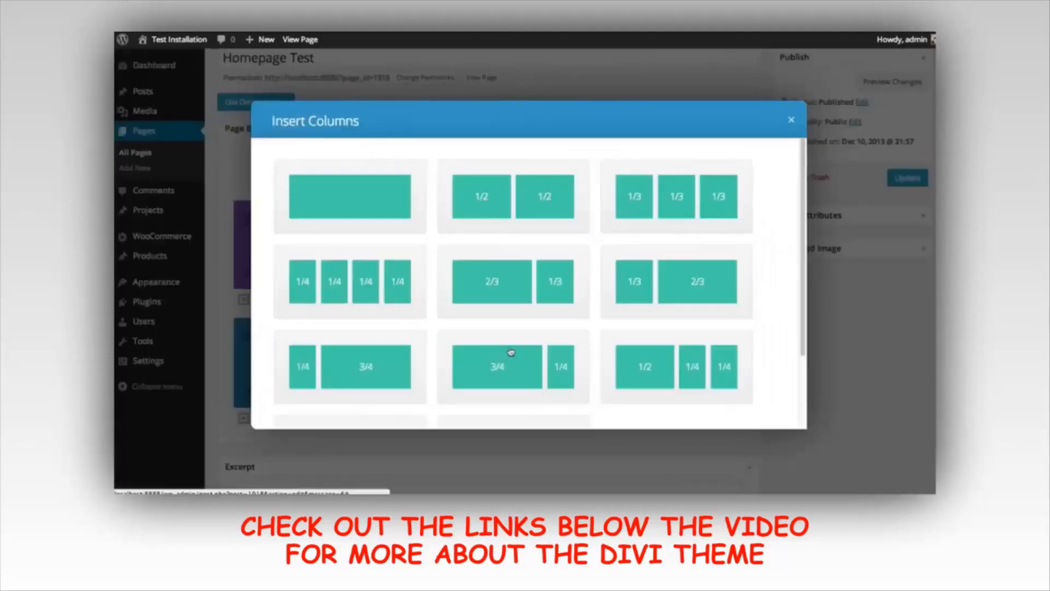
left_click(352, 283)
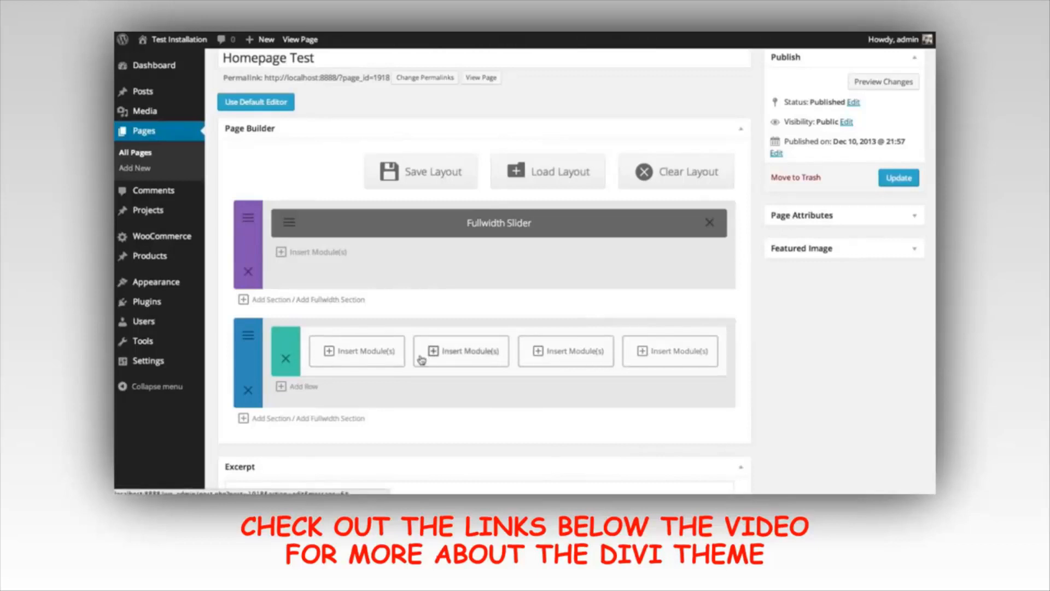
- Add a Blurb module to the first column, titled "Heading", with the cloud icon blurb-4-icon-blue.png as its image
left_click(354, 357)
left_click(666, 180)
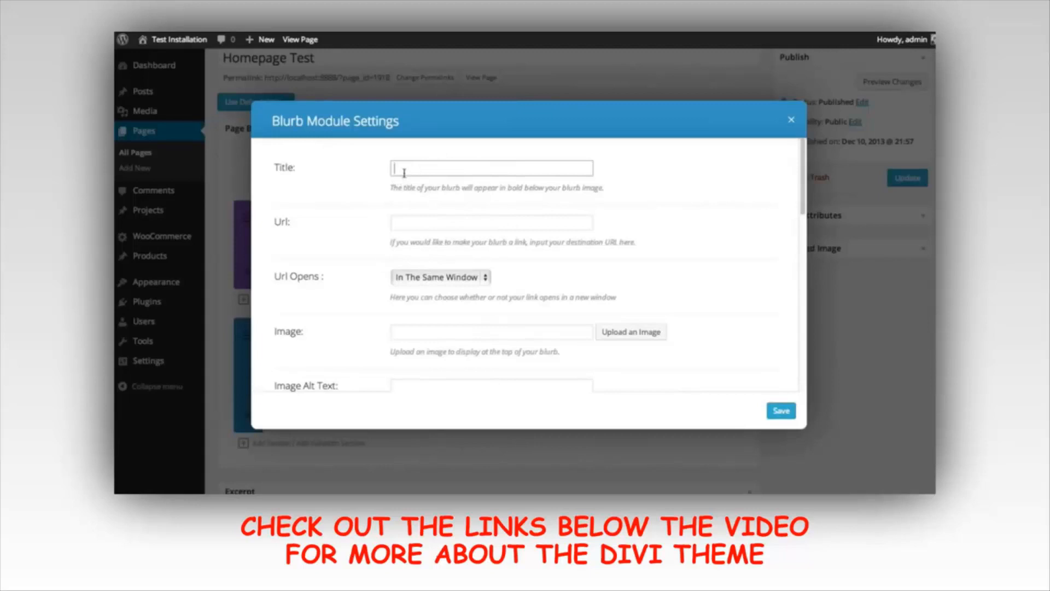
type("Head")
left_click(465, 223)
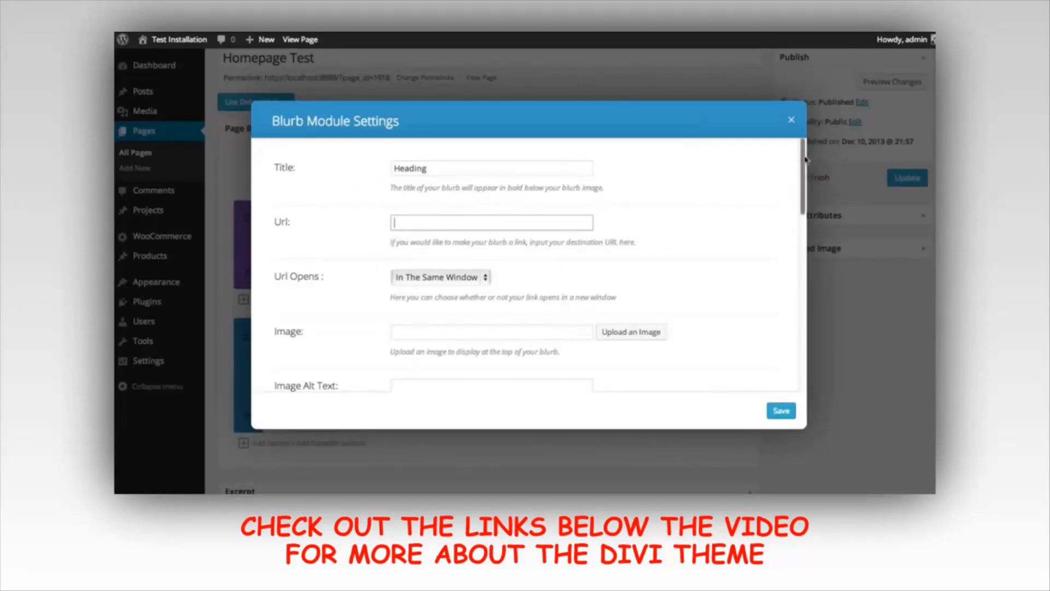
scroll(804, 164, "down", 2)
left_click(630, 265)
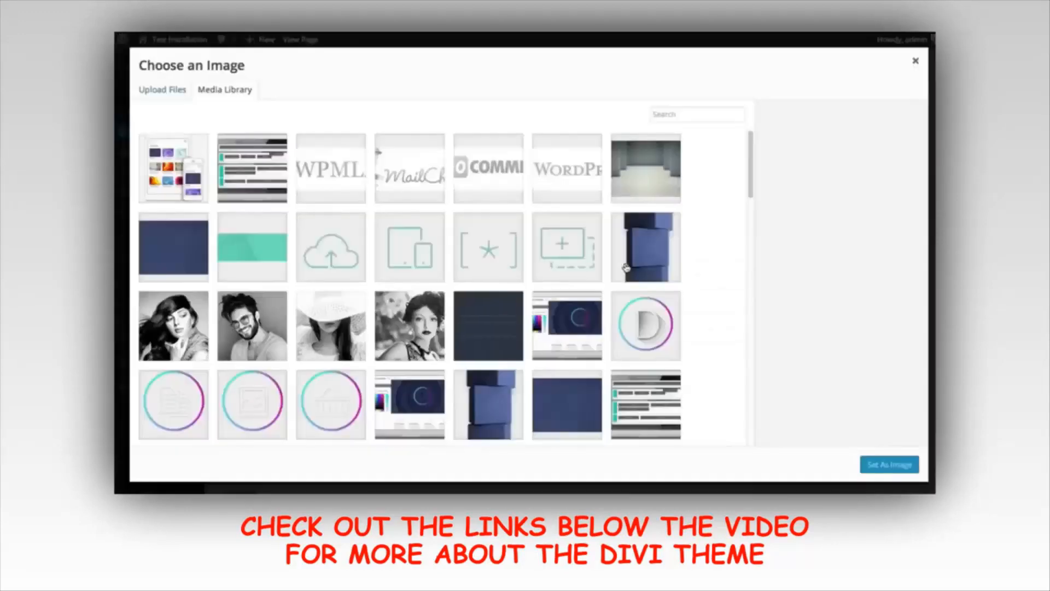
left_click(334, 252)
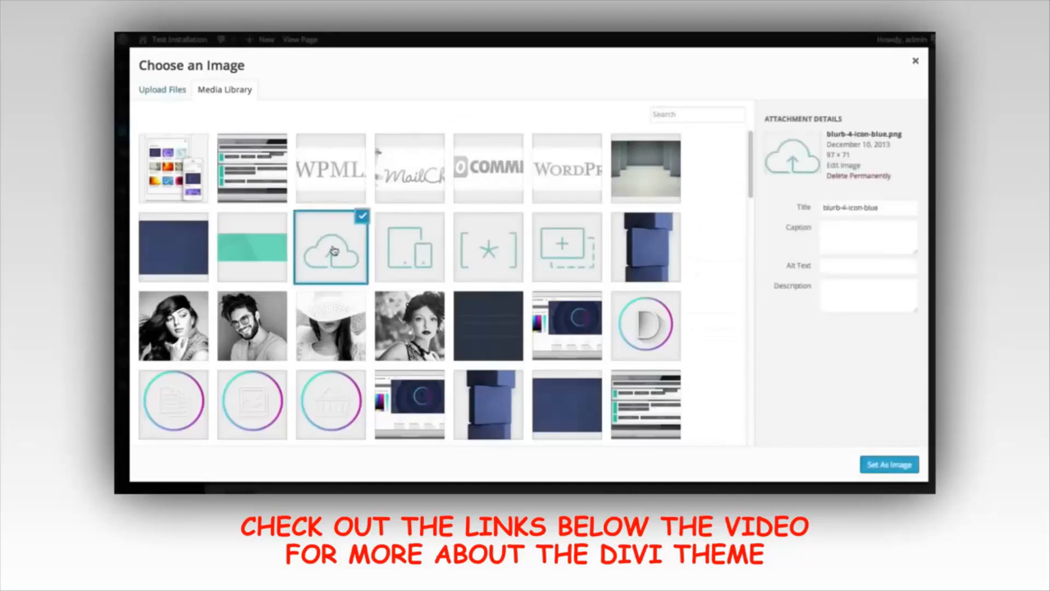
left_click(888, 464)
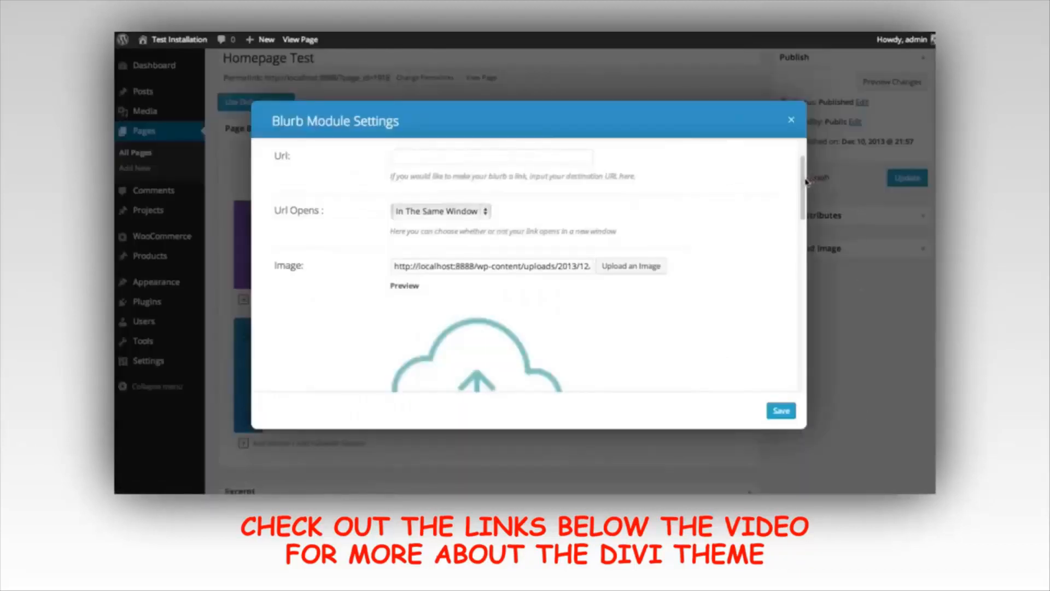
- Fill the first blurb's content with the paragraph beginning "Divi's layout has been designed with mobile devices in mind." and save the module
scroll(808, 182, "down", 5)
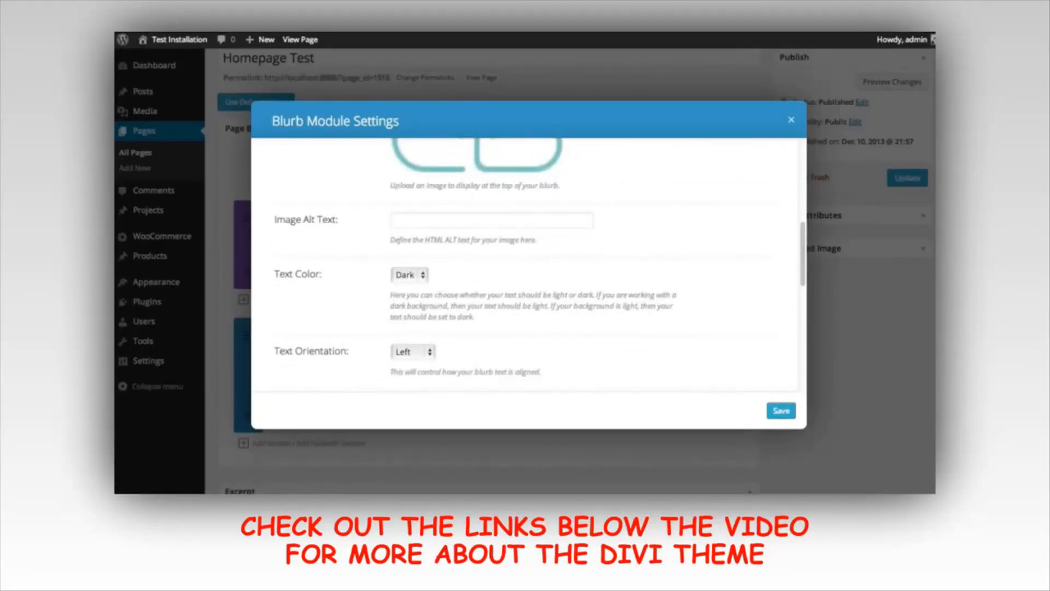
scroll(711, 339, "down", 4)
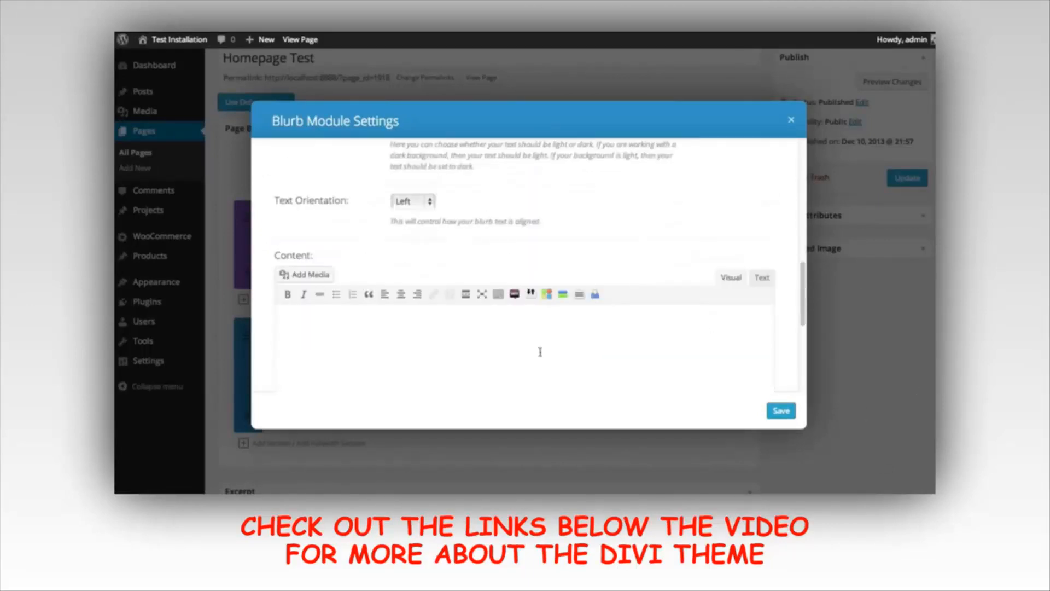
type("Divi's layout has been designed with mobile devices in mind. No matter how you try, and no matter how you view it, your website is going to look great.")
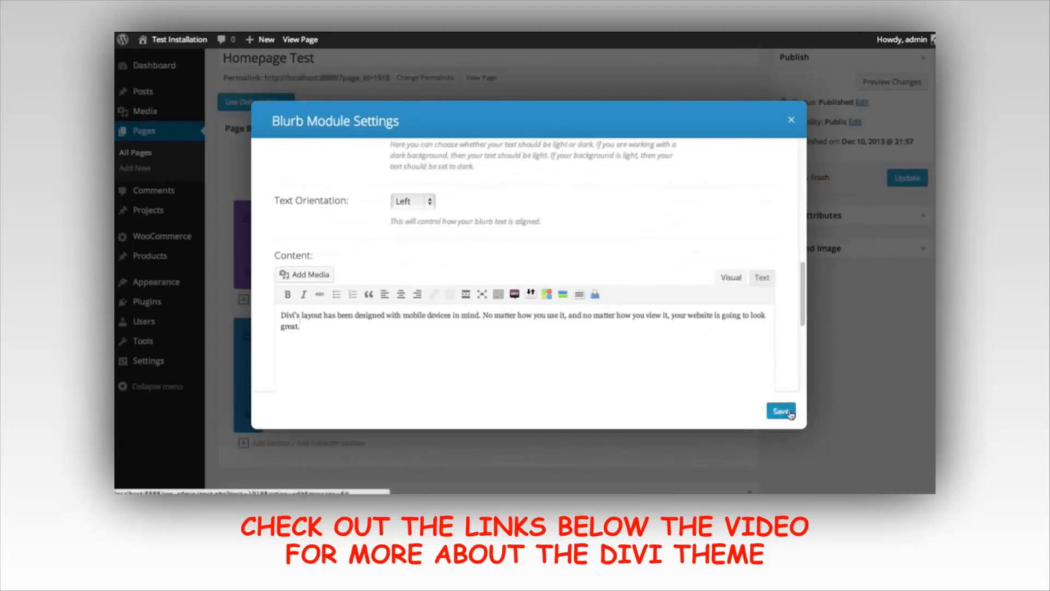
left_click(782, 412)
- Add a Blurb module titled "Heading" to the second column, using the tablet-and-phone icon from the media library as its image
left_click(478, 356)
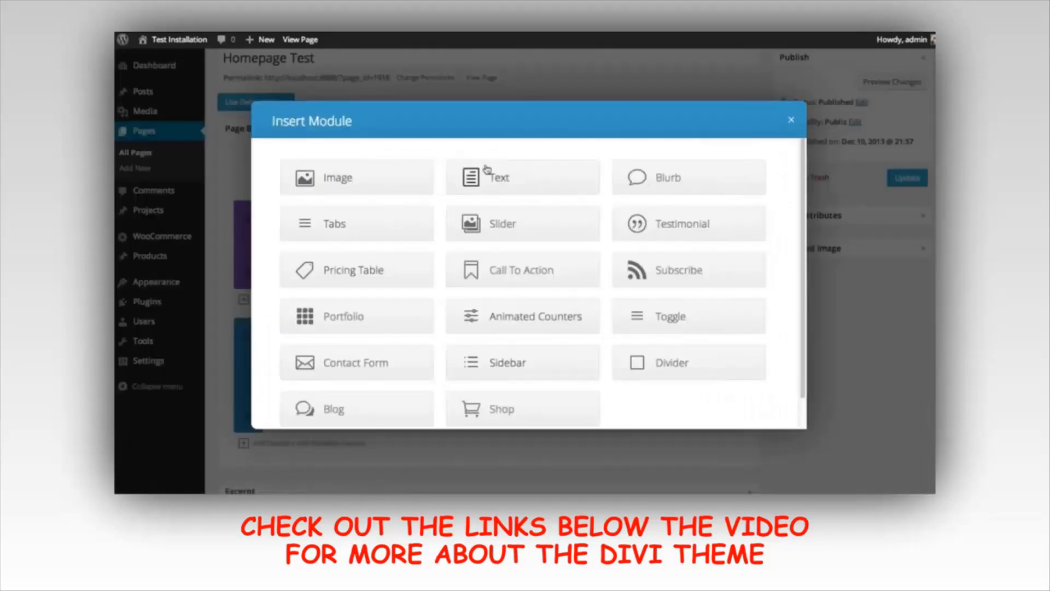
left_click(693, 176)
type("Heading")
left_click(632, 331)
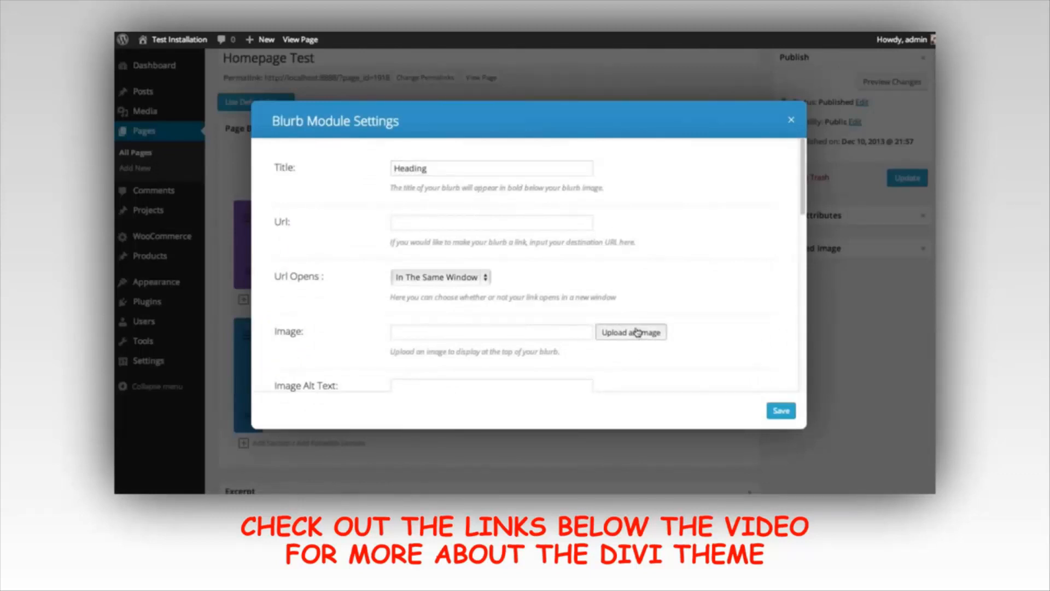
left_click(408, 249)
left_click(889, 464)
- Fill the second blurb's content with the same paragraph about Divi's mobile-friendly layout and save the module
scroll(599, 350, "down", 6)
scroll(565, 349, "down", 3)
left_click(546, 326)
type("Divi's layout has been designed with mobile devices in mind. No matter how you use it, and no matter how you view it, your website is going to look great.")
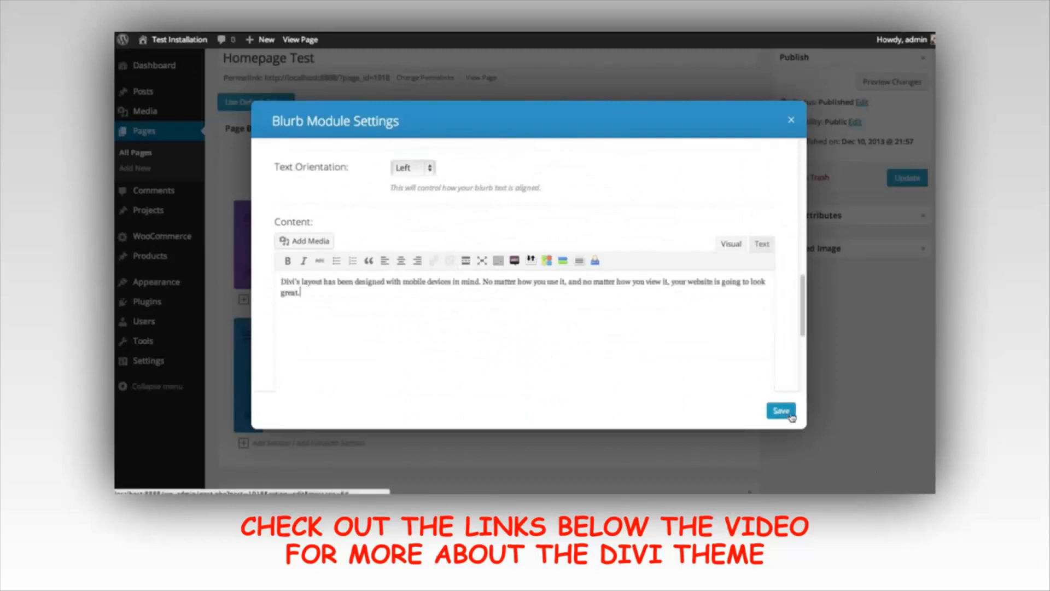
left_click(786, 412)
- Add a Blurb module titled "Heading" to the third column, using the bracketed asterisk icon as its image
left_click(573, 354)
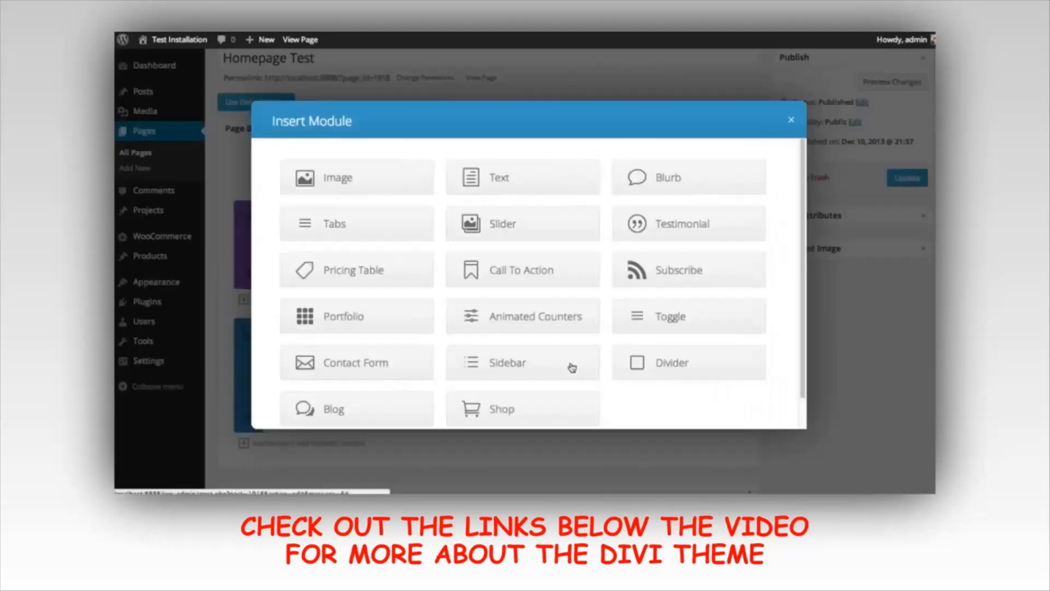
left_click(637, 178)
type("Heading")
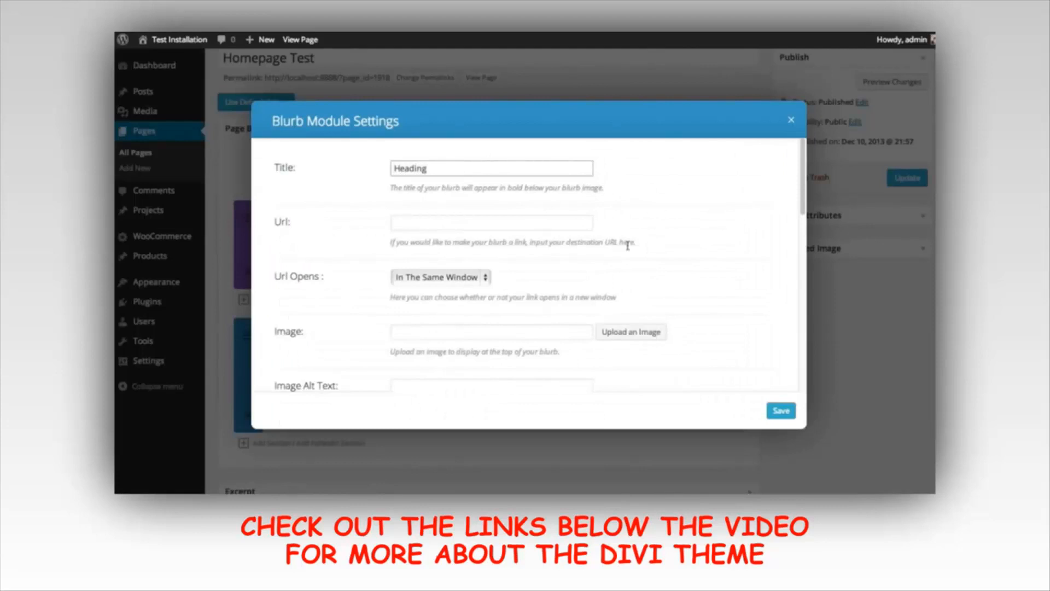
left_click(645, 328)
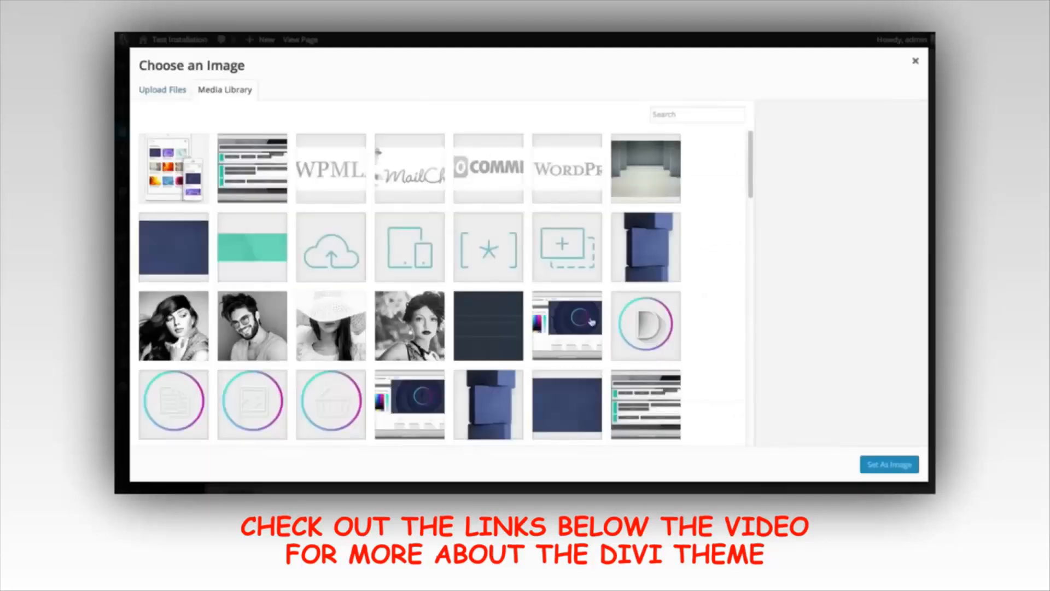
left_click(515, 261)
left_click(902, 472)
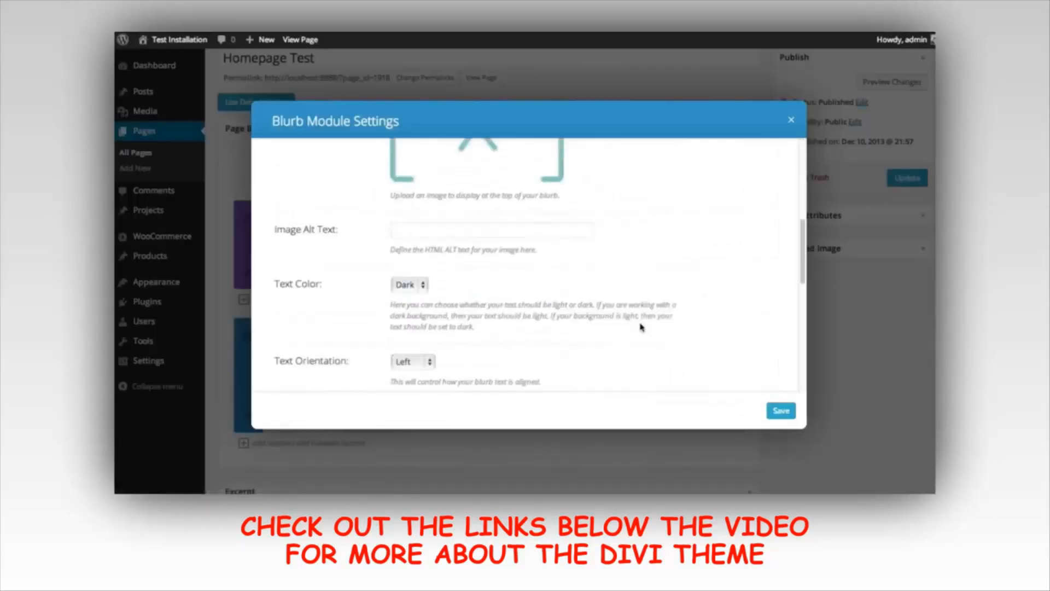
- Paste the Divi layout paragraph into the third blurb's content and save the module
scroll(626, 325, "down", 5)
key("ctrl+v")
left_click(781, 410)
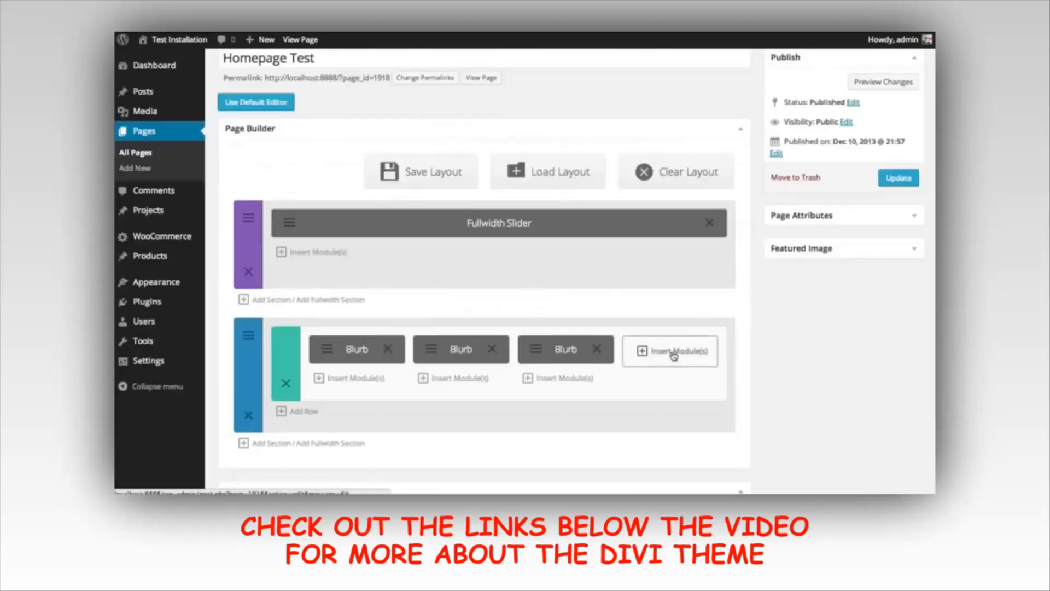
- Add a Blurb module titled "Heading" to the fourth column, with blurb-1-icon-blue.png as its image
left_click(673, 355)
left_click(669, 194)
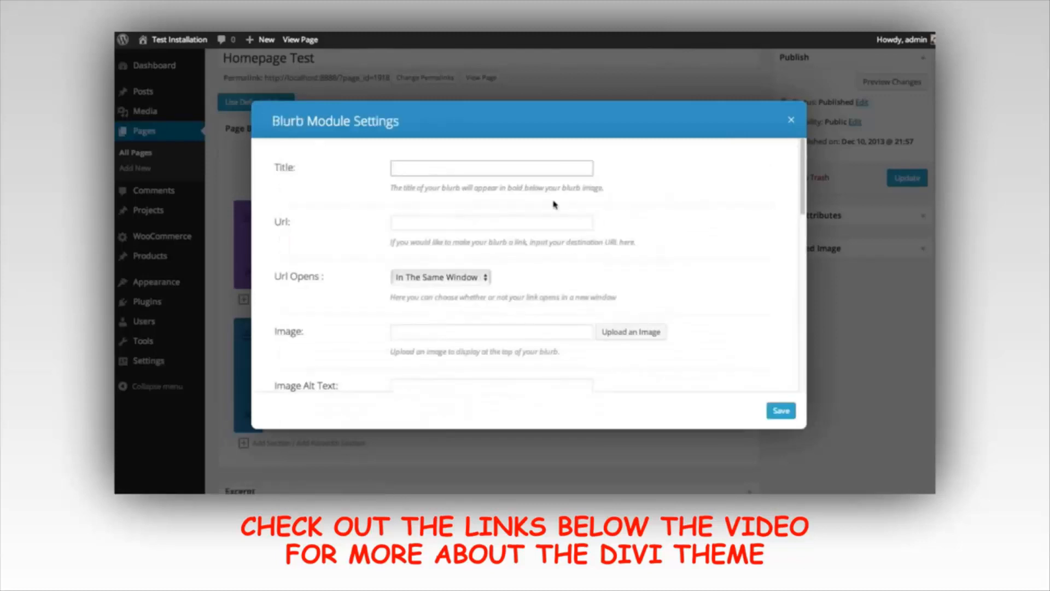
type("Heading")
scroll(614, 293, "down", 3)
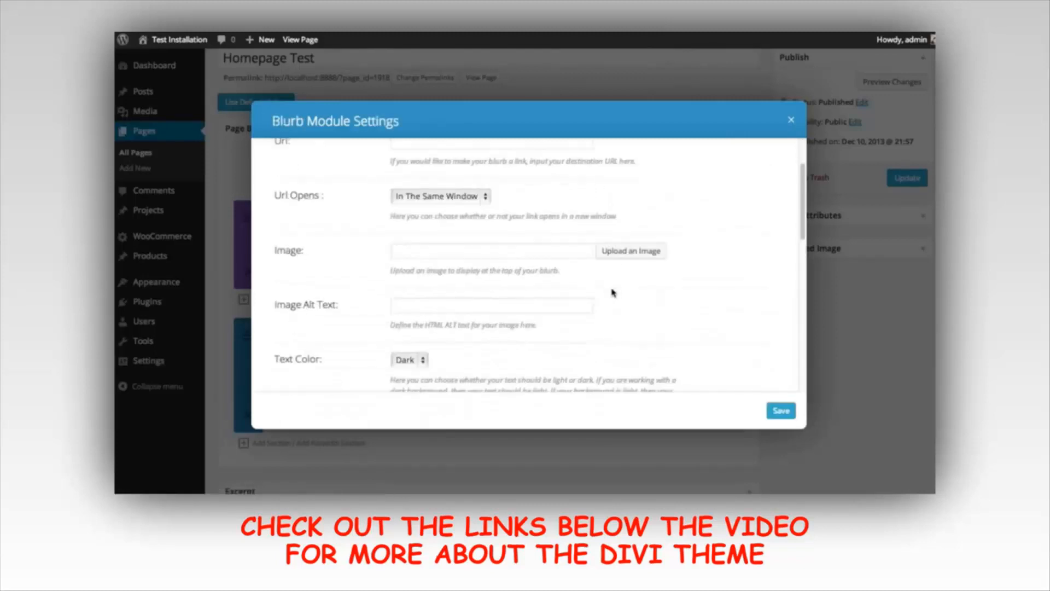
left_click(631, 251)
left_click(590, 256)
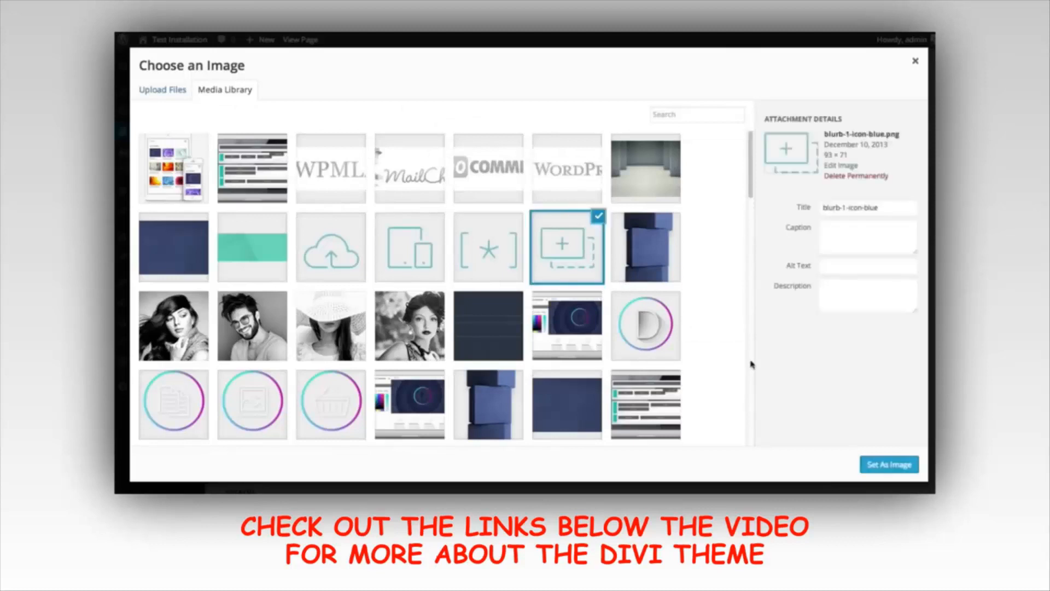
left_click(890, 464)
- Fill the fourth blurb's content with the same Divi layout paragraph and save the module
scroll(607, 318, "down", 5)
type("Divi's layout has been designed with mobile devices in mind. No matter how you use it, and no matter how you view it, your website is going to look great.")
left_click(782, 410)
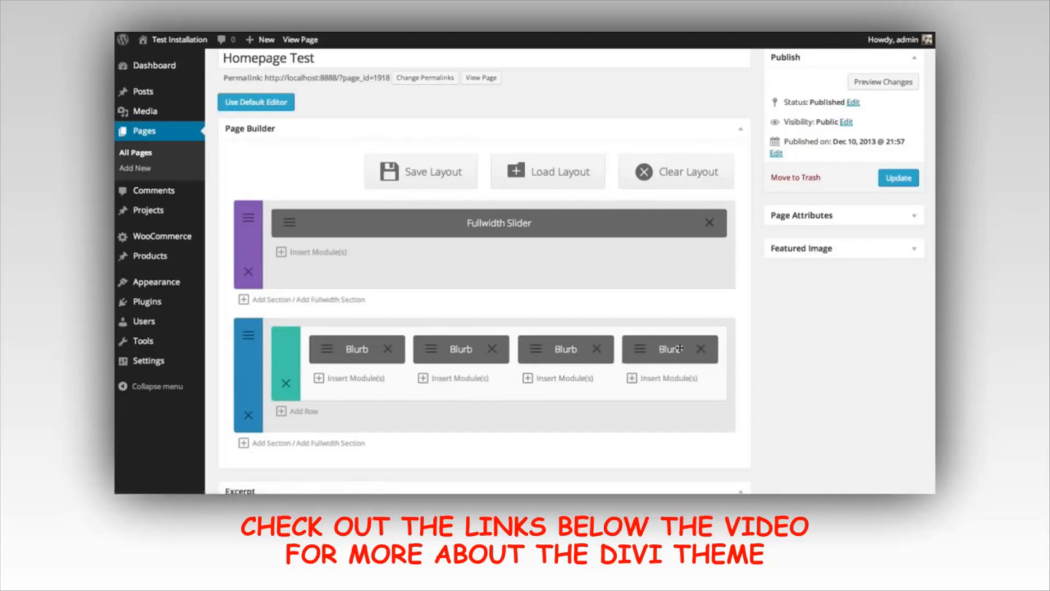
- Preview the page changes and examine the row of four blurbs below the slider
scroll(617, 248, "up", 2)
left_click(882, 155)
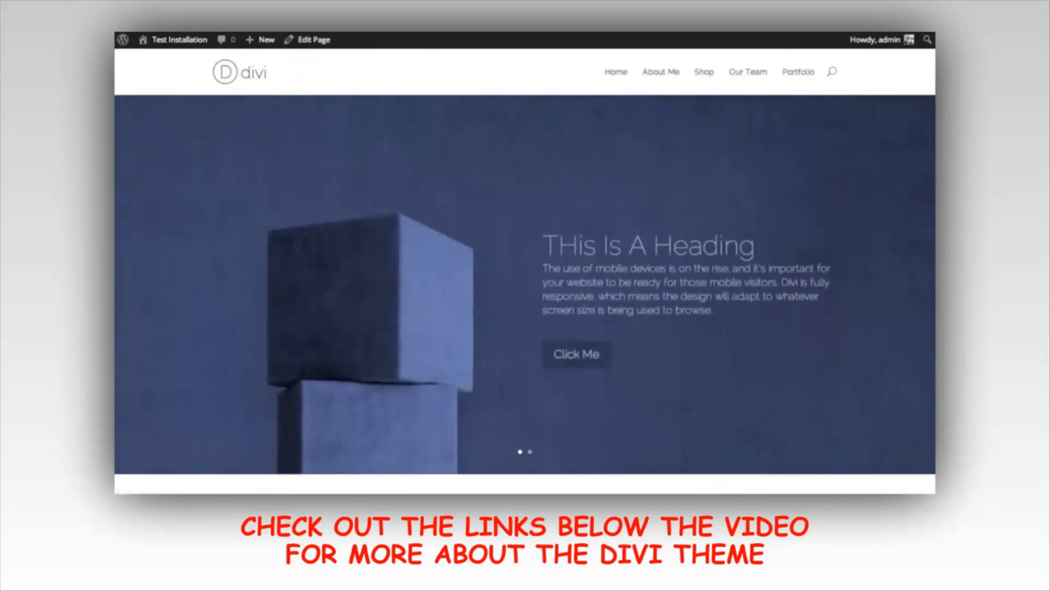
scroll(695, 137, "down", 2)
scroll(586, 342, "down", 5)
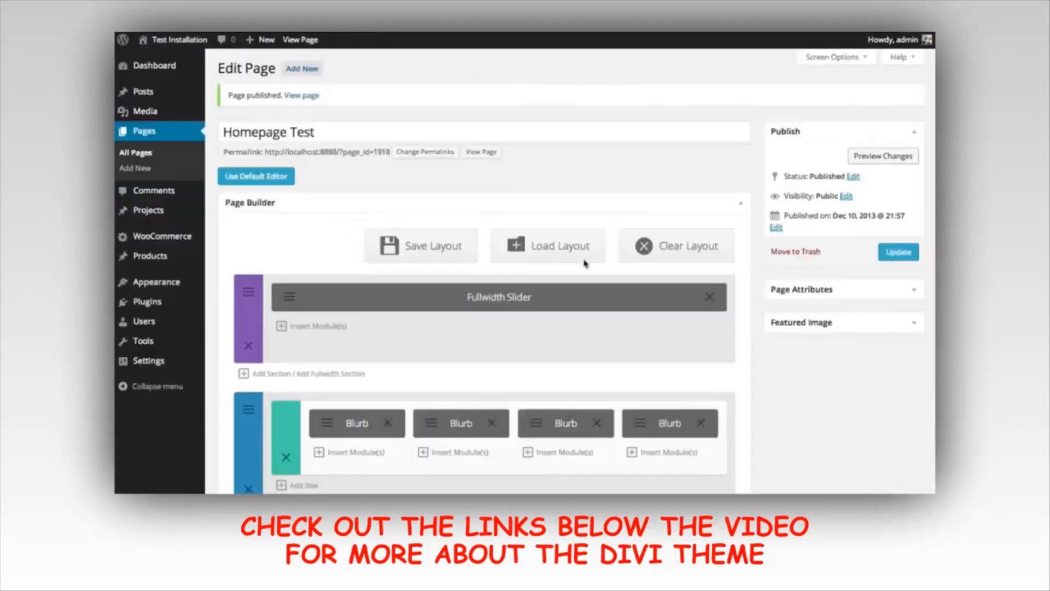
- Add a regular section below the blurbs and divide its row into 2/3 and 1/3 columns
scroll(798, 342, "down", 3)
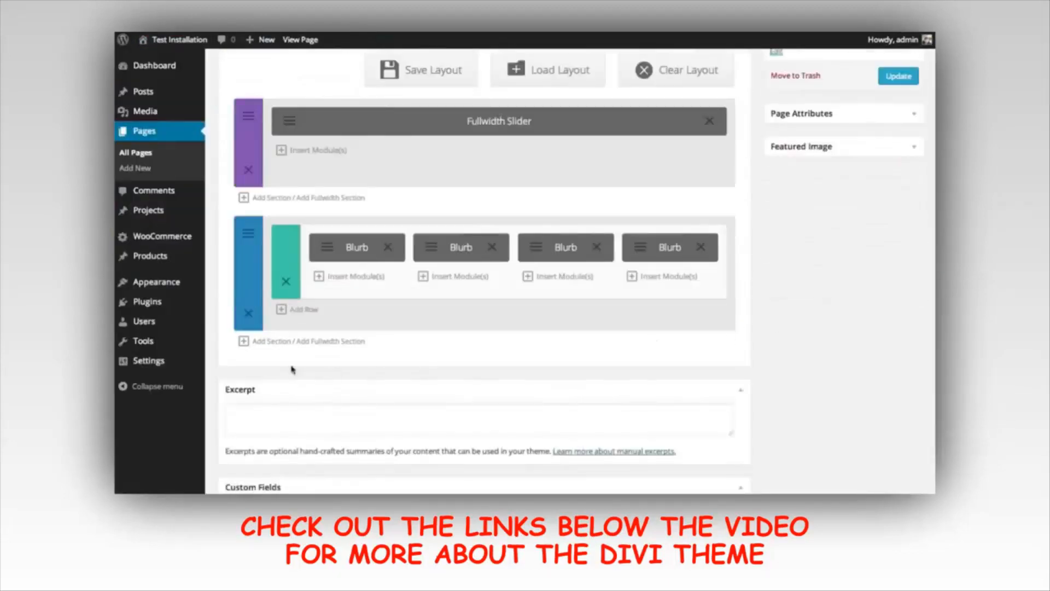
left_click(270, 341)
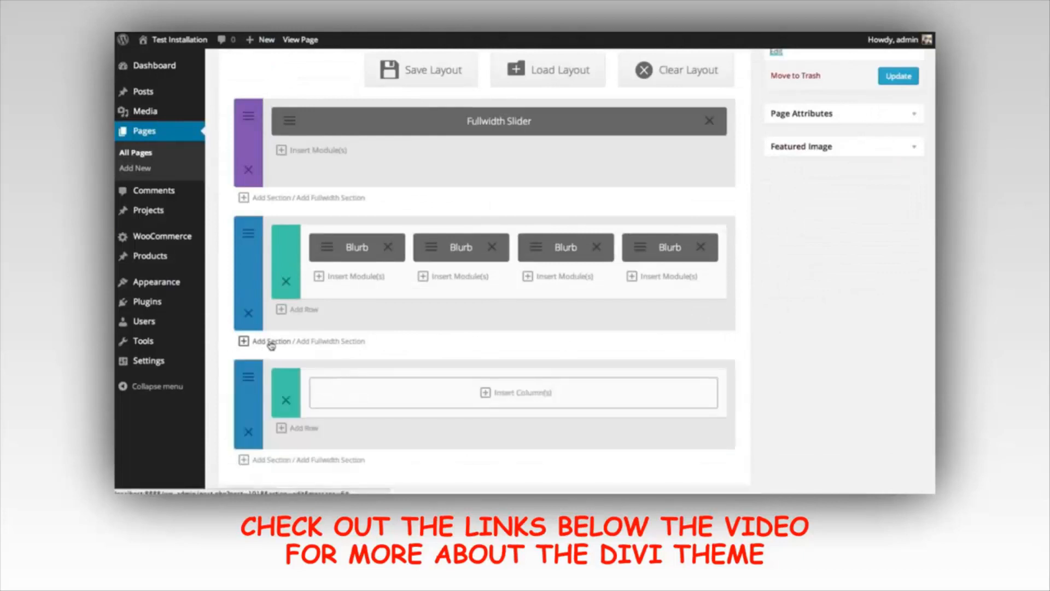
left_click(463, 399)
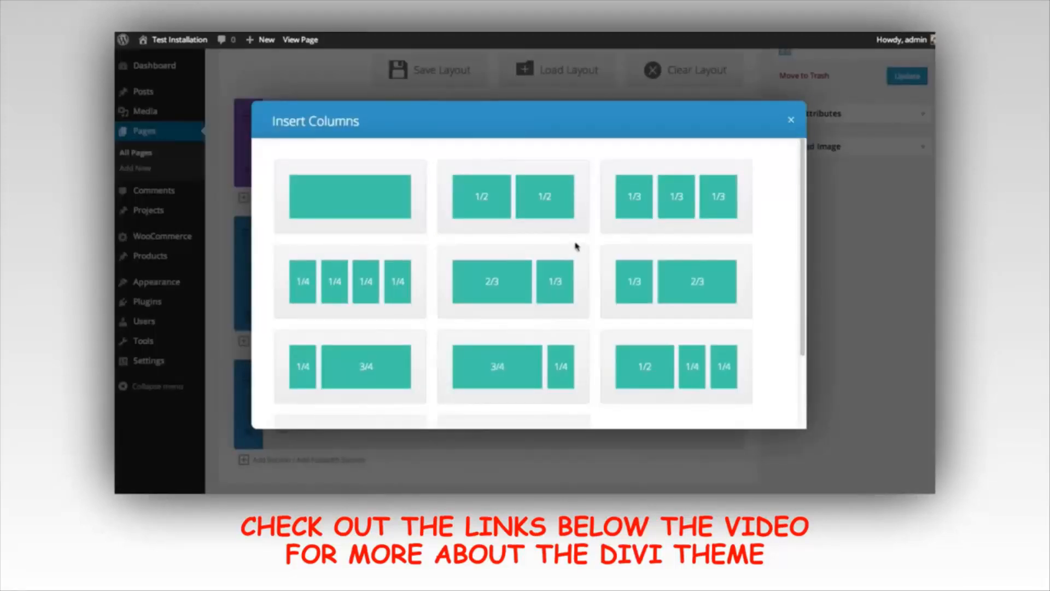
scroll(547, 227, "down", 2)
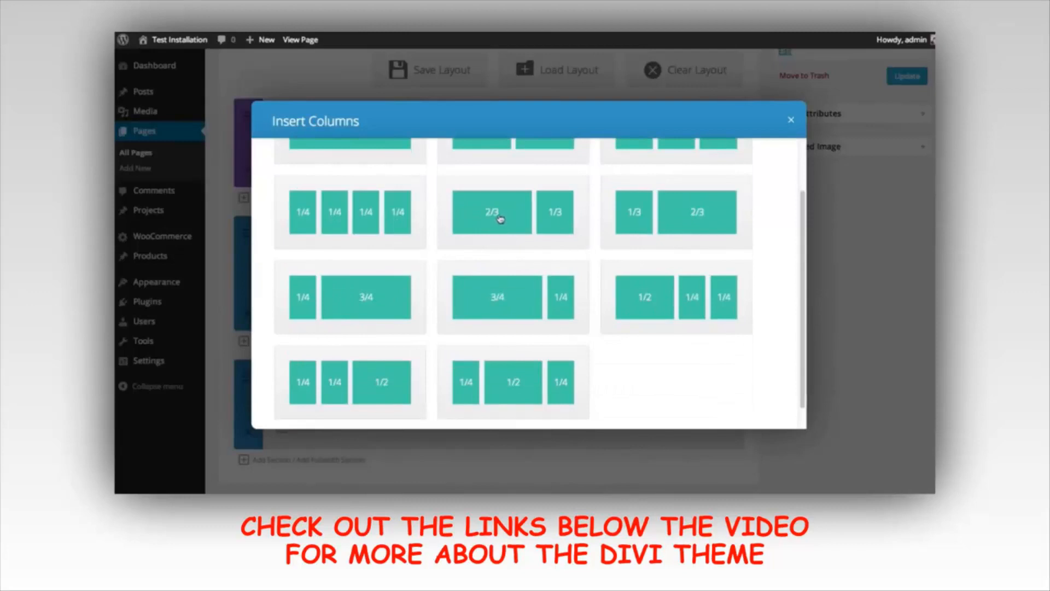
left_click(504, 212)
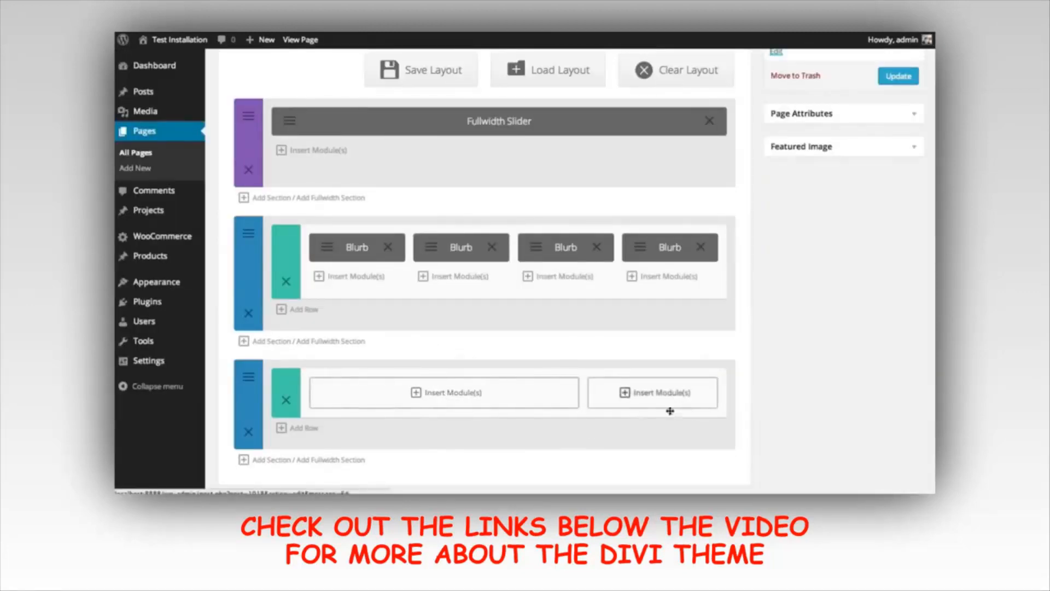
- Add an Image module to the 2/3 column with the tablet-and-phone picture from the media library and save it
left_click(444, 395)
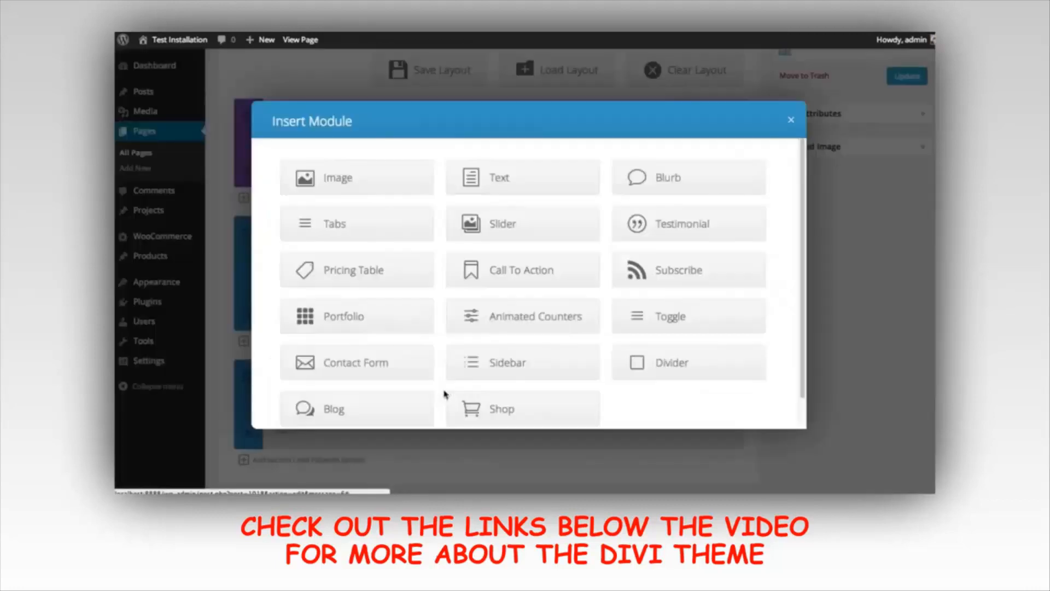
left_click(352, 176)
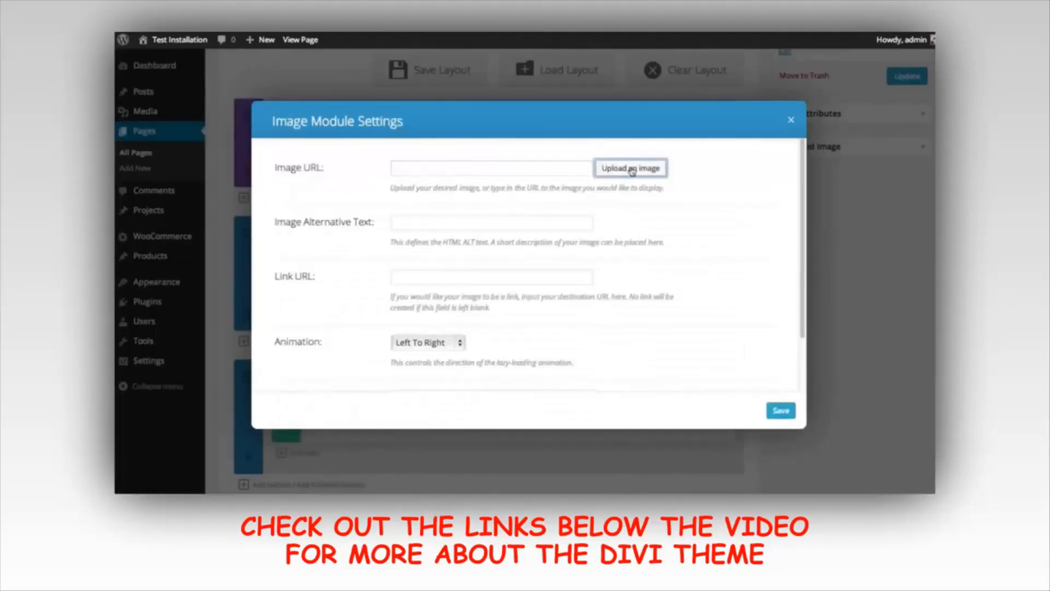
left_click(632, 169)
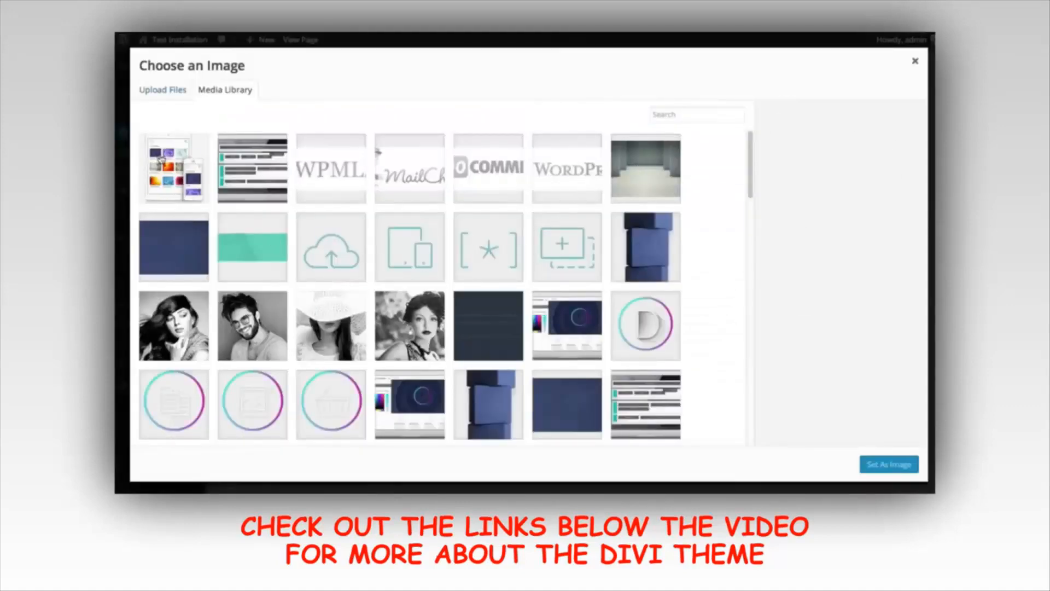
left_click(160, 160)
left_click(873, 462)
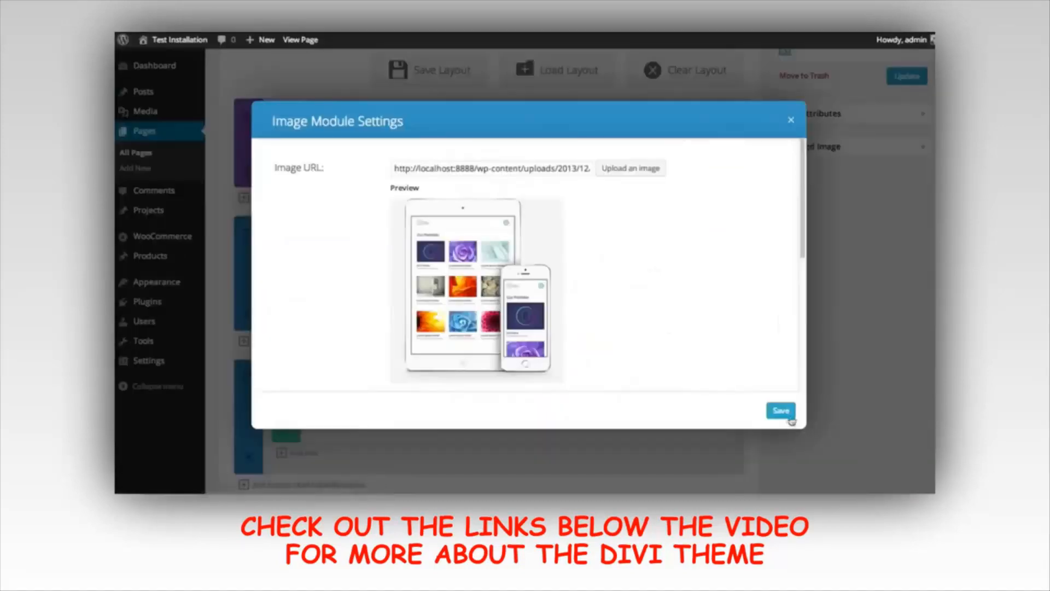
left_click(779, 411)
- Add a Text module to the 1/3 column with the "It's Elegantly Responsive" heading and mobile devices paragraph, and save it
left_click(654, 392)
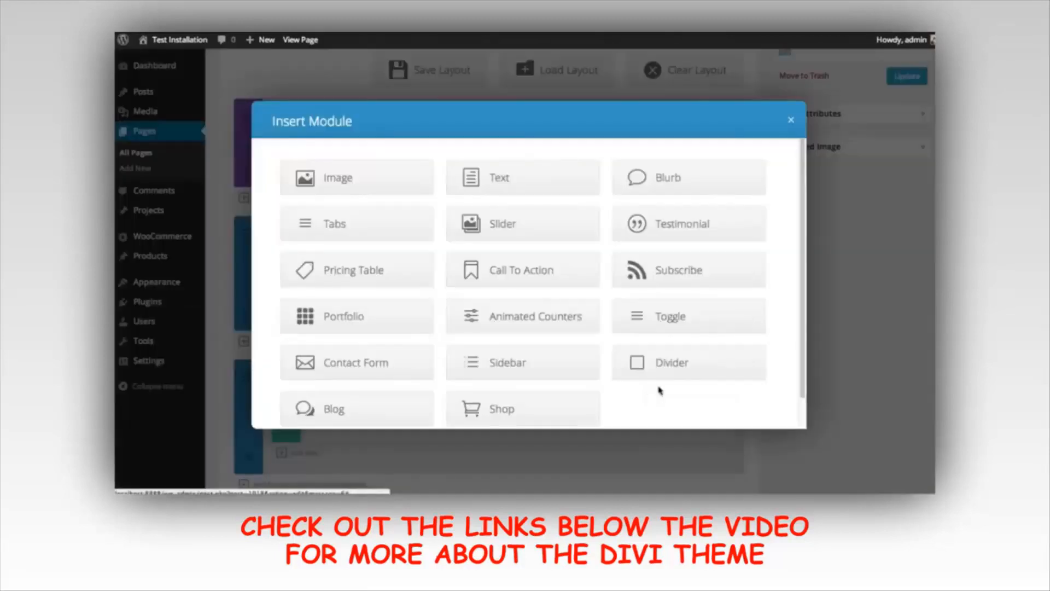
left_click(500, 185)
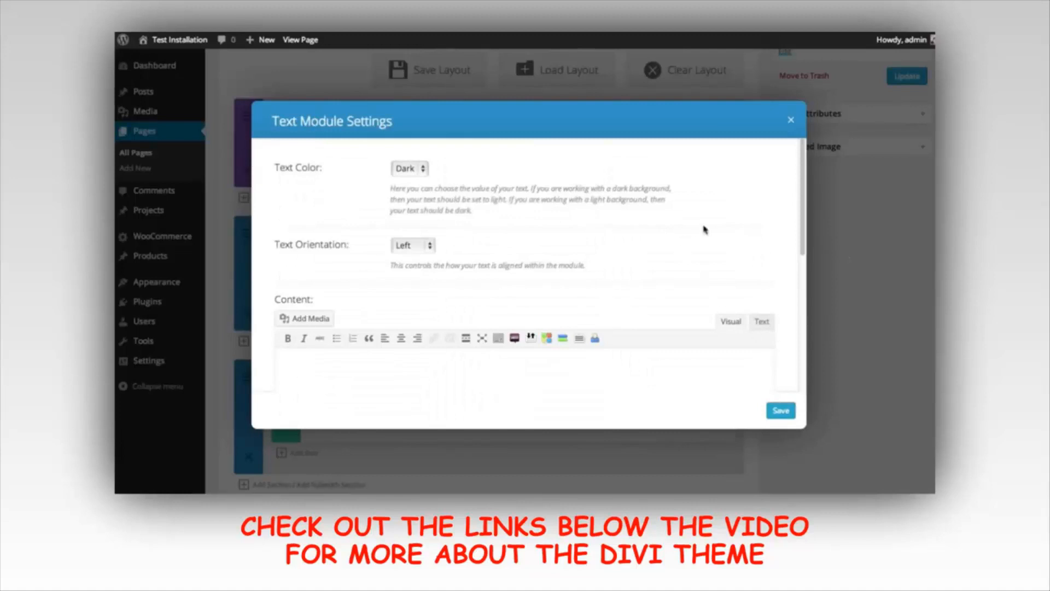
scroll(680, 229, "down", 1)
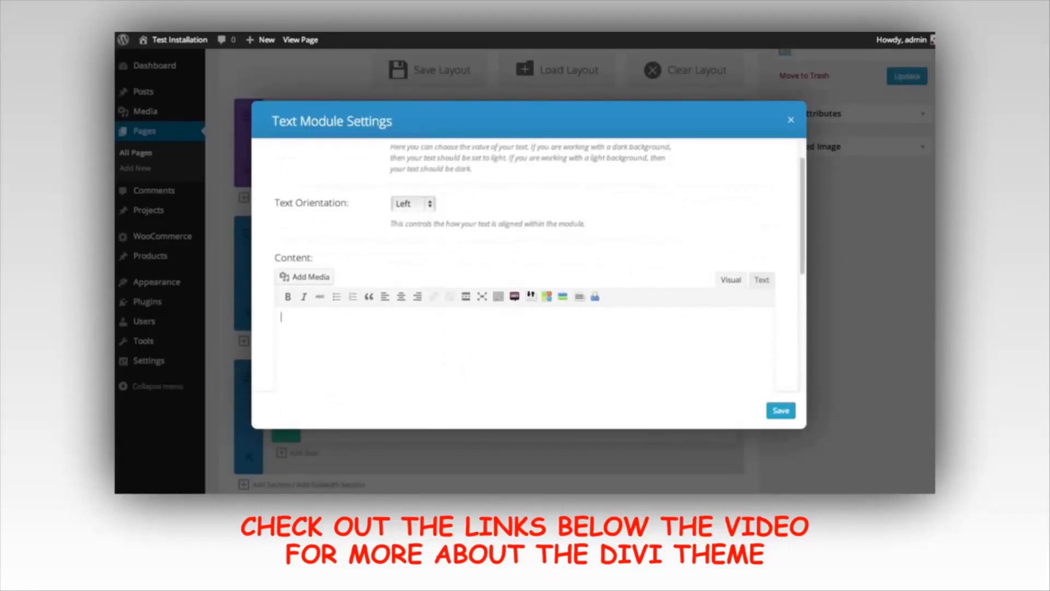
key("ctrl+v")
left_click(782, 410)
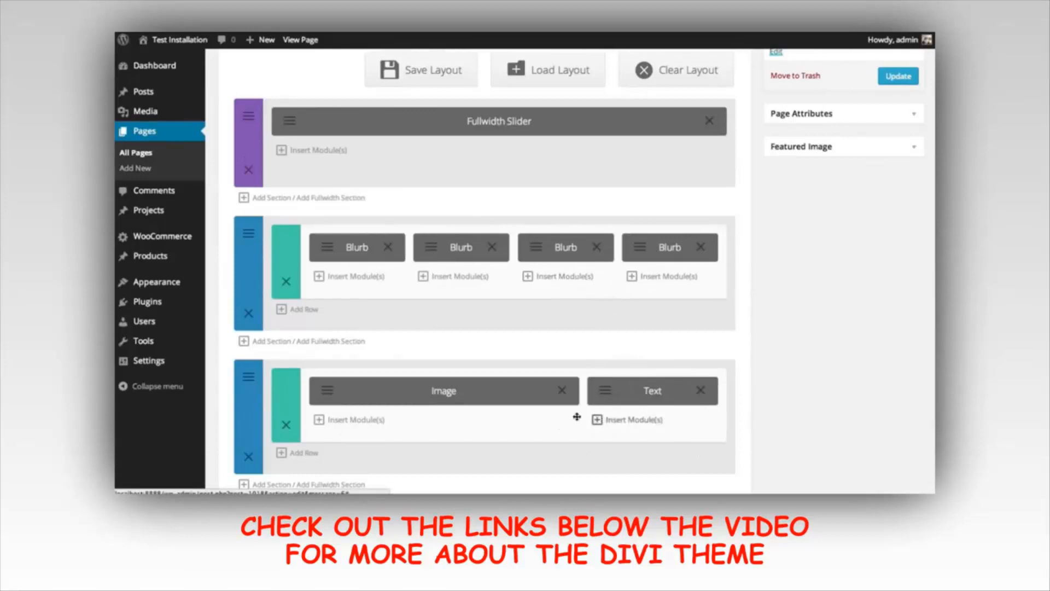
- Insert an Animated Counters module below the Text module and add a counter titled Web at 50 percent
left_click(635, 425)
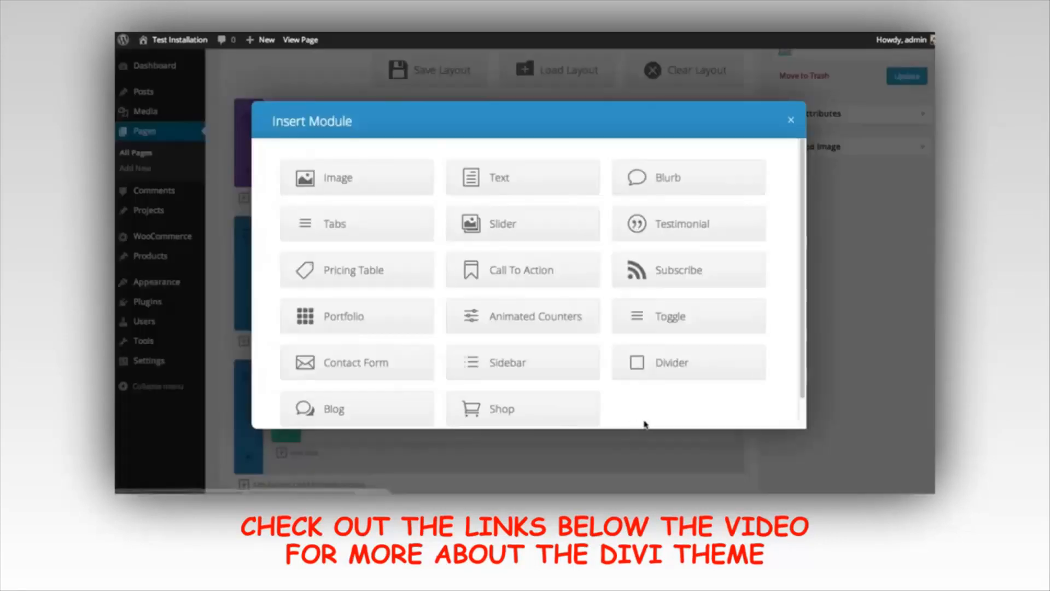
scroll(548, 267, "down", 1)
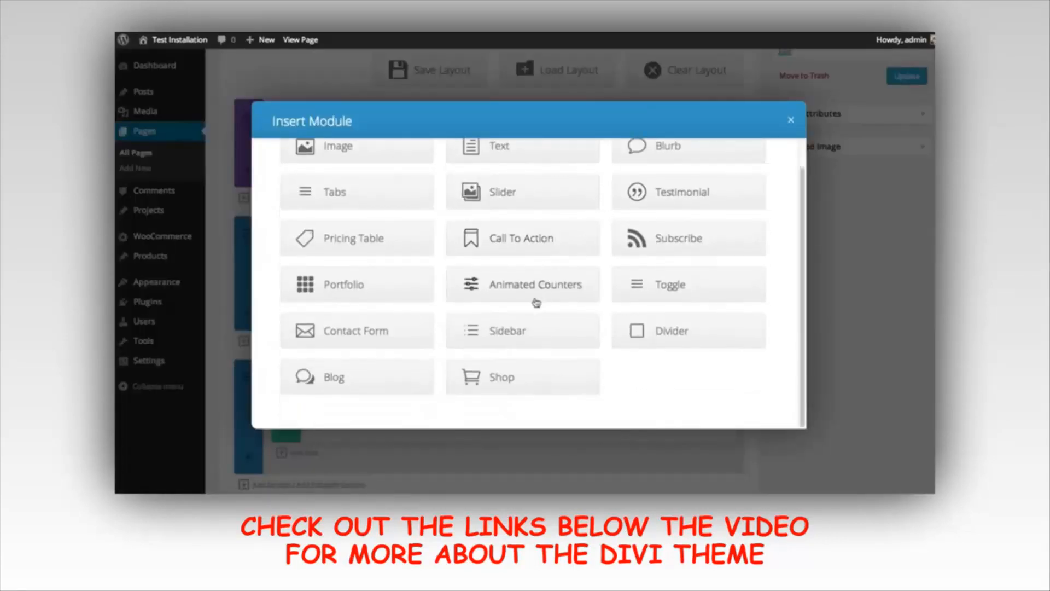
left_click(535, 285)
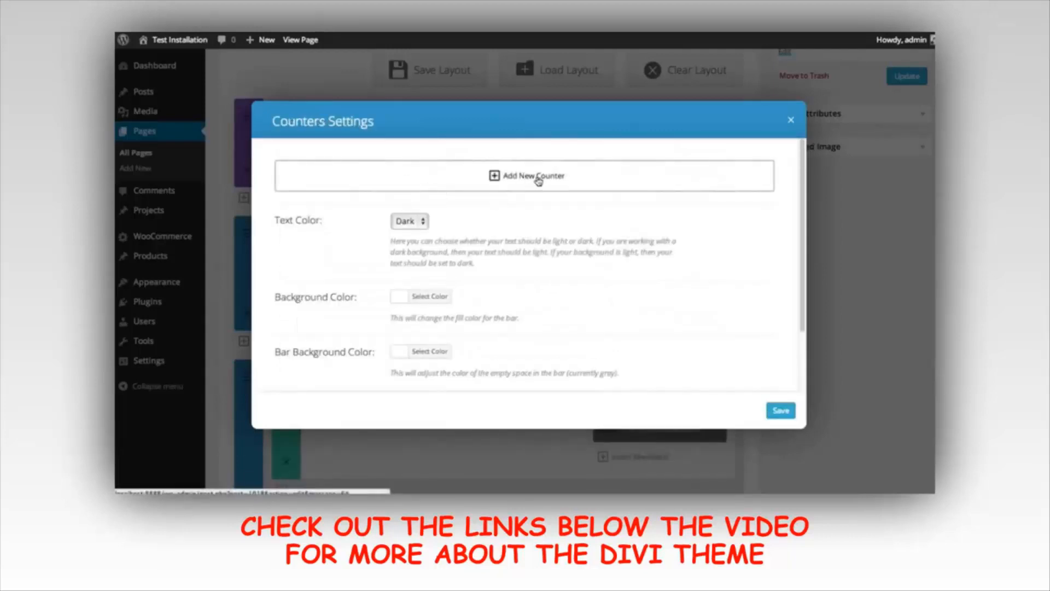
left_click(533, 182)
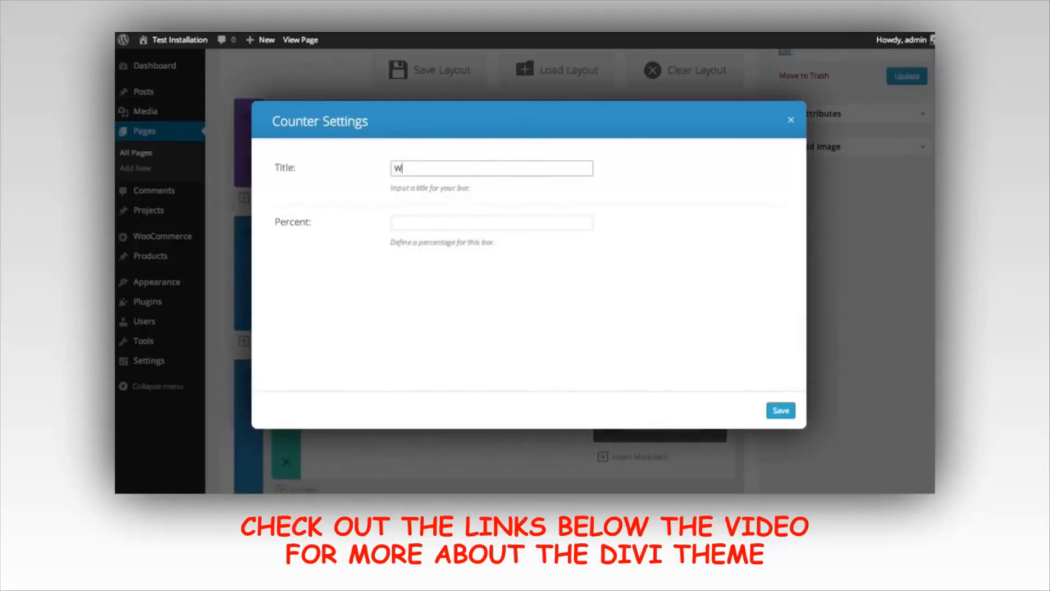
left_click(477, 222)
type("50")
left_click(780, 410)
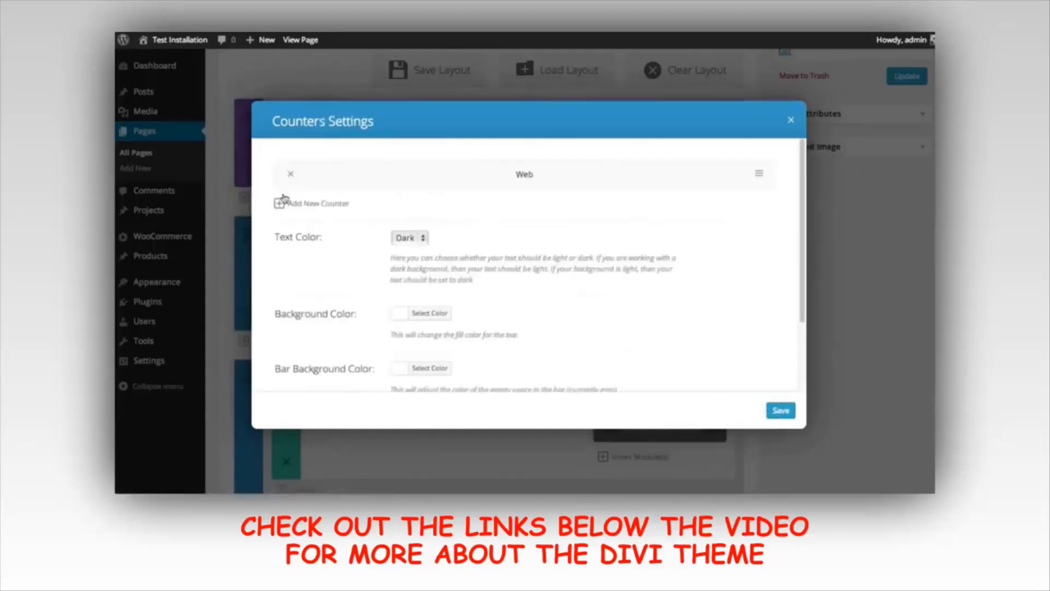
- Add a Graphic Design counter at 70 percent and a Sales counter at 20 percent
left_click(315, 204)
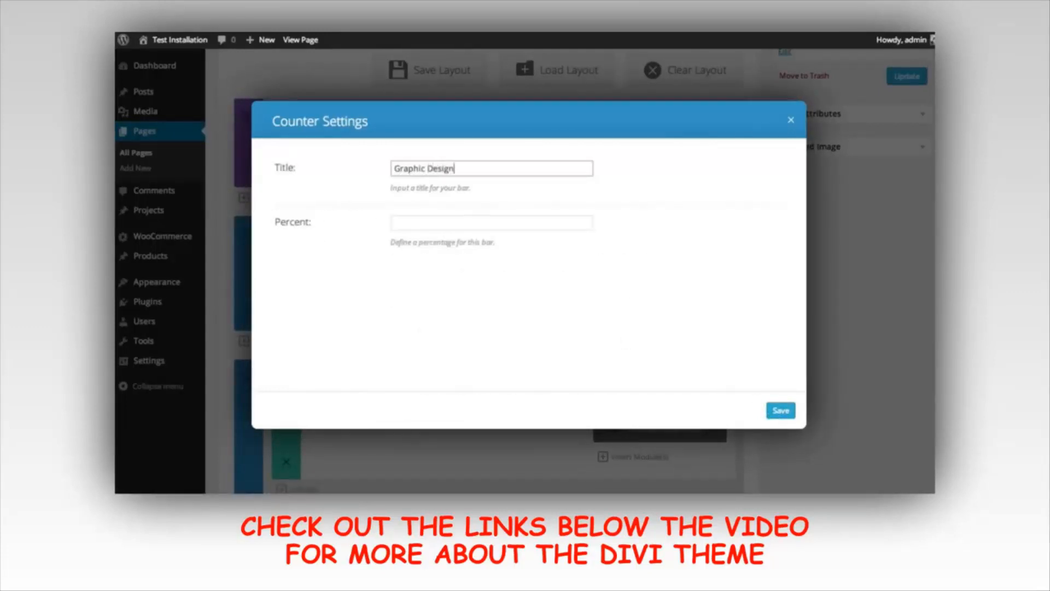
left_click(461, 219)
type("70")
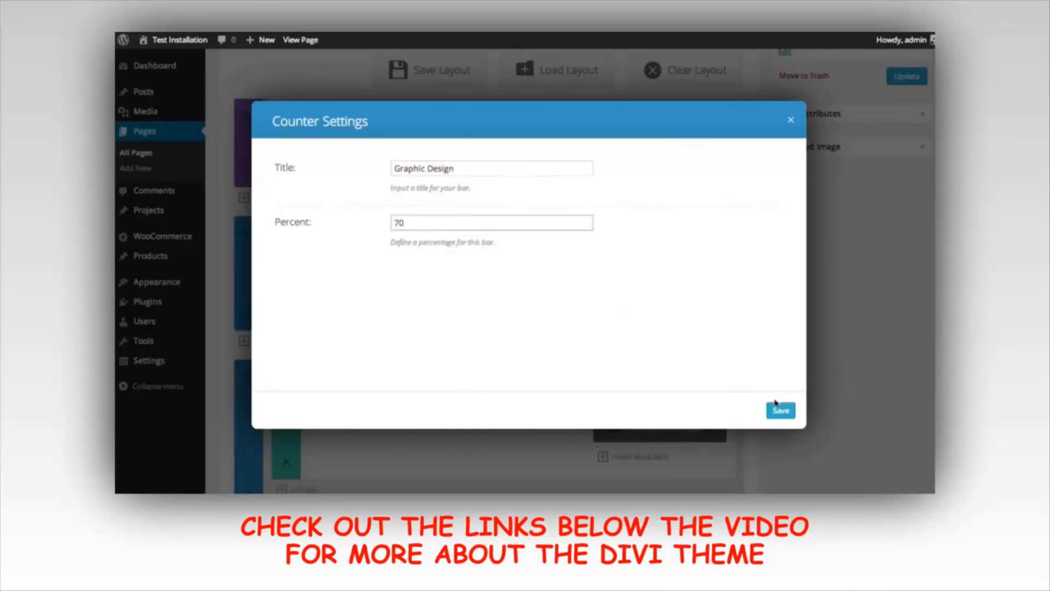
left_click(777, 408)
left_click(280, 238)
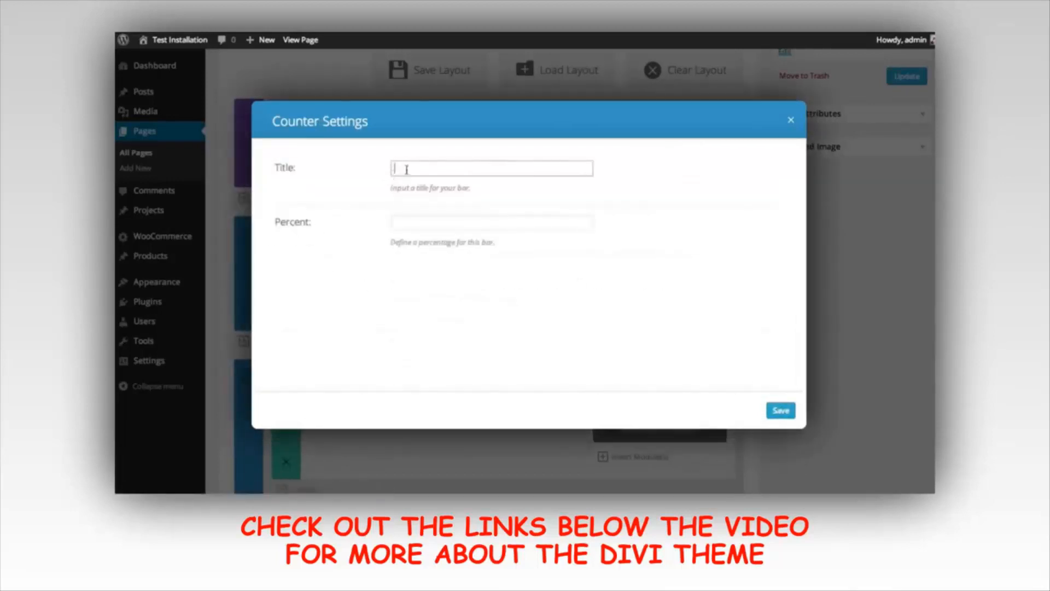
left_click(425, 223)
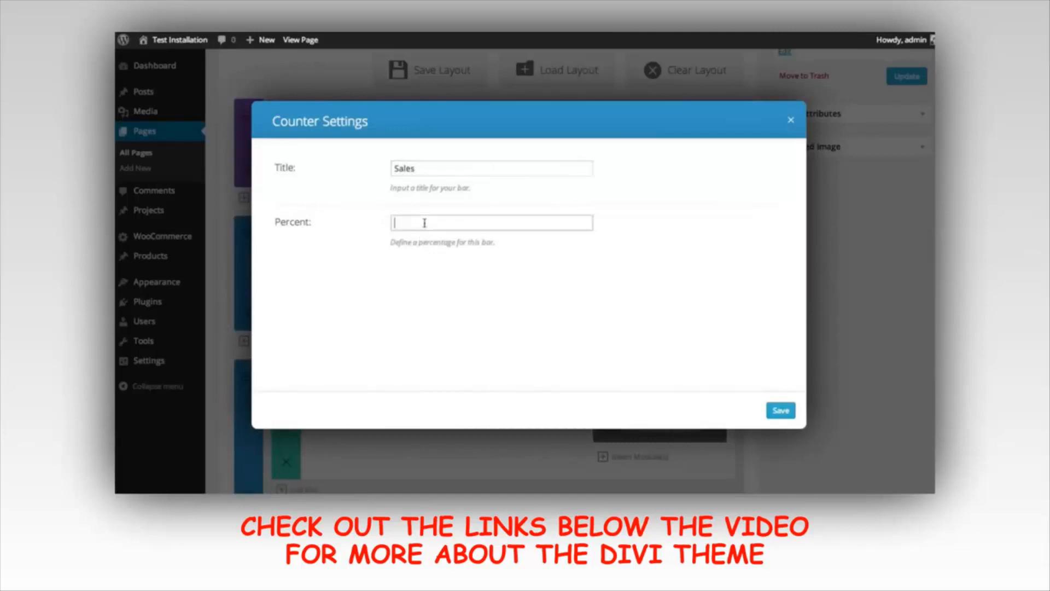
left_click(780, 410)
- Set the Animated Counters module's background color to a very light gray
scroll(612, 240, "down", 2)
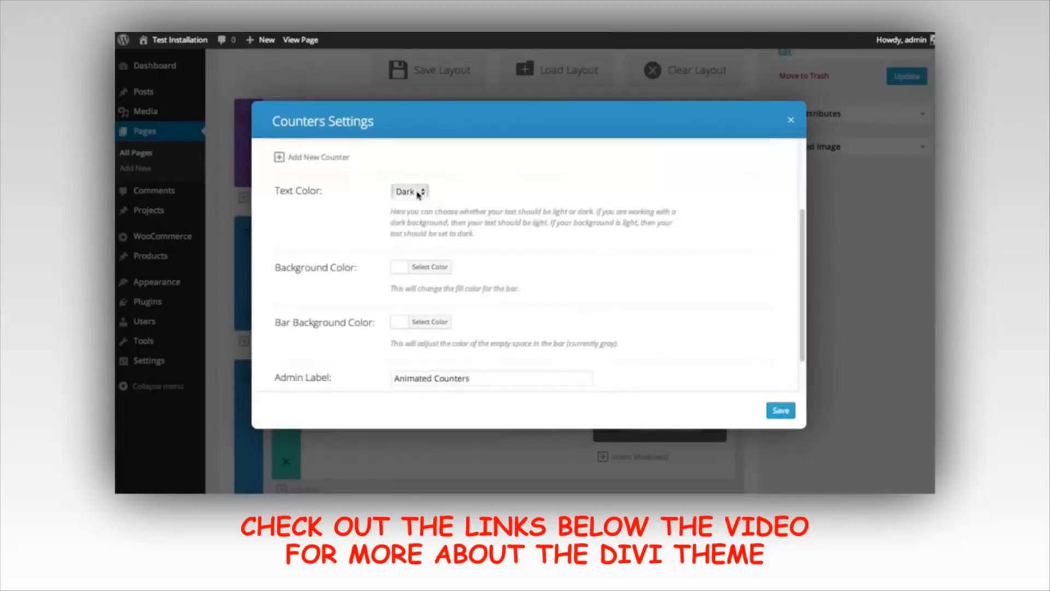
scroll(438, 214, "down", 1)
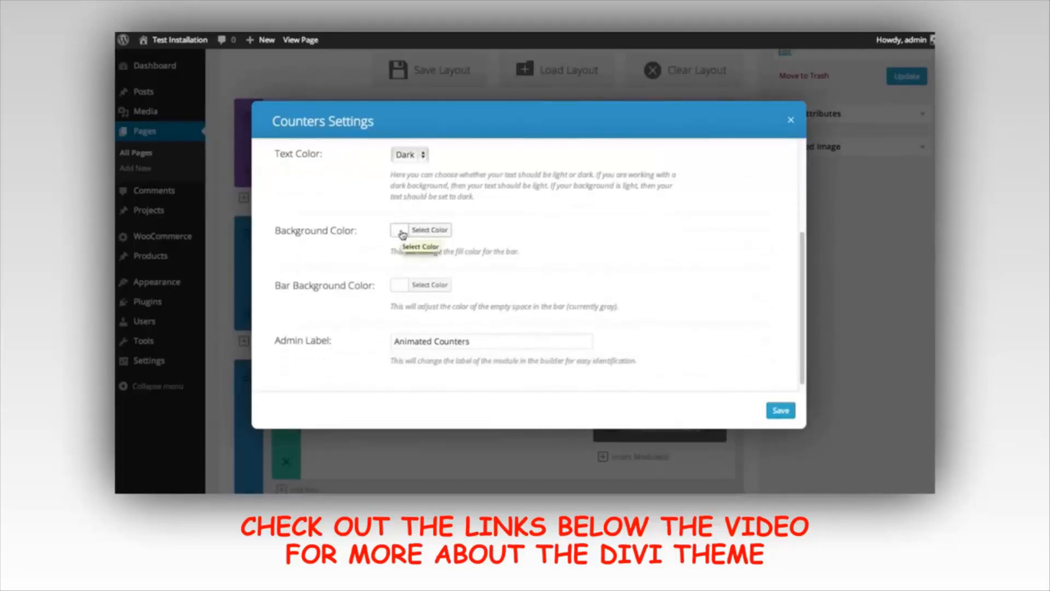
left_click(402, 233)
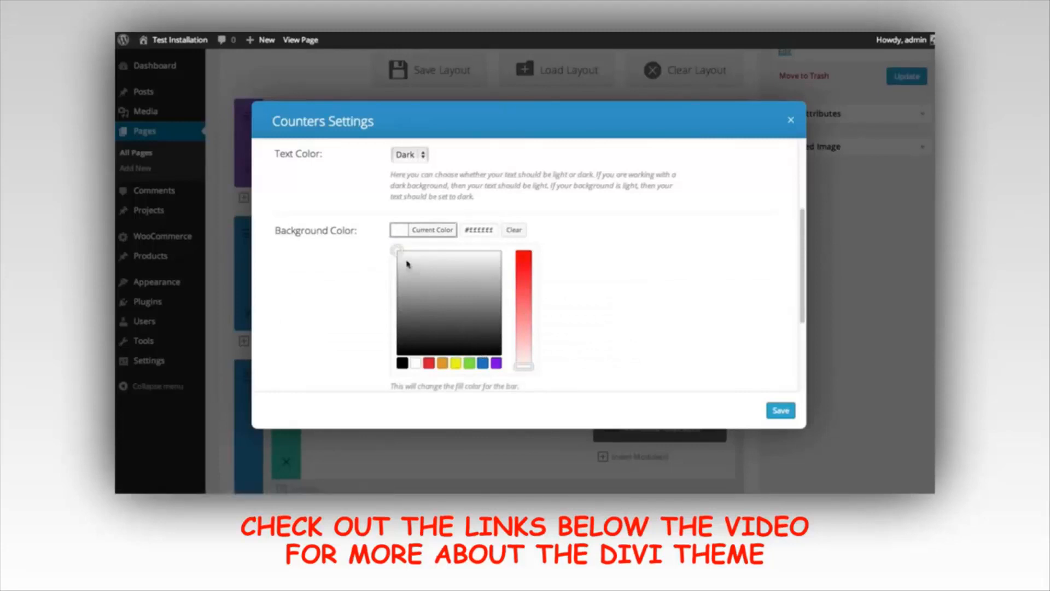
left_click_drag(402, 252, 414, 252)
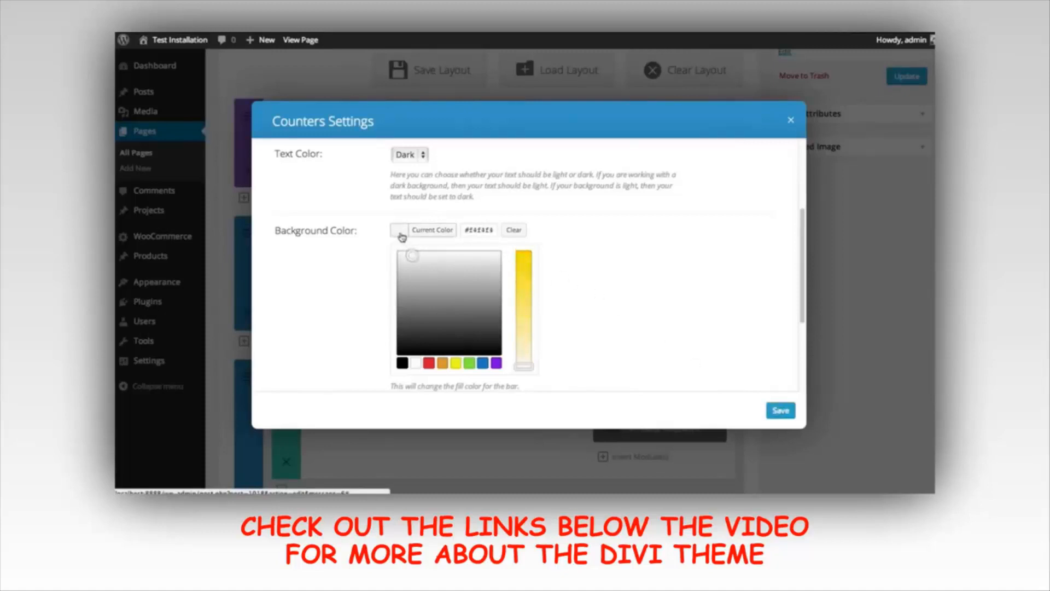
left_click(402, 233)
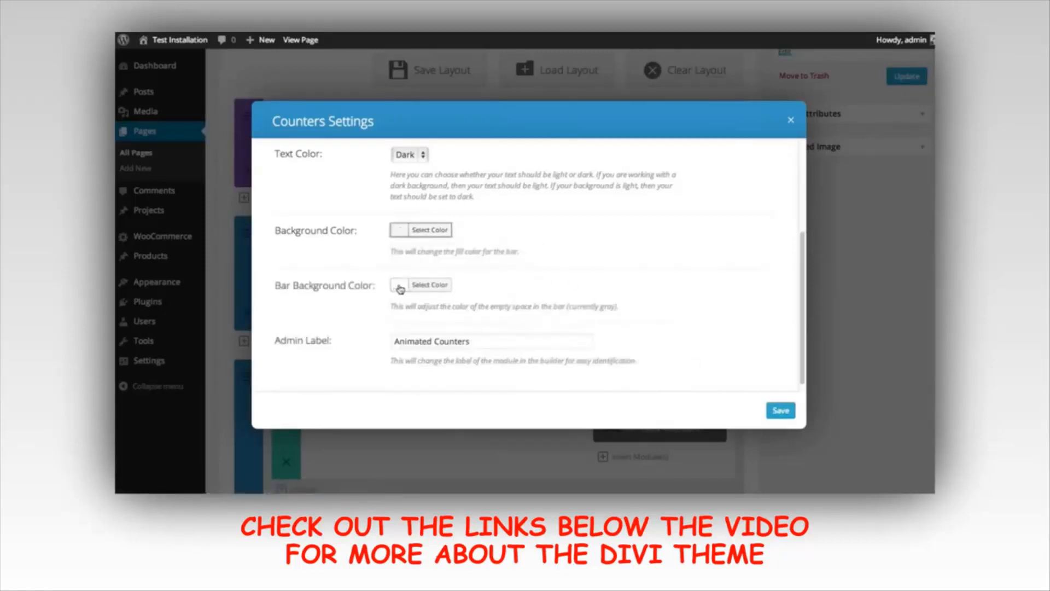
- Set the counters' bar background color to a bright turquoise and save the Animated Counters module
left_click(400, 285)
scroll(493, 319, "down", 2)
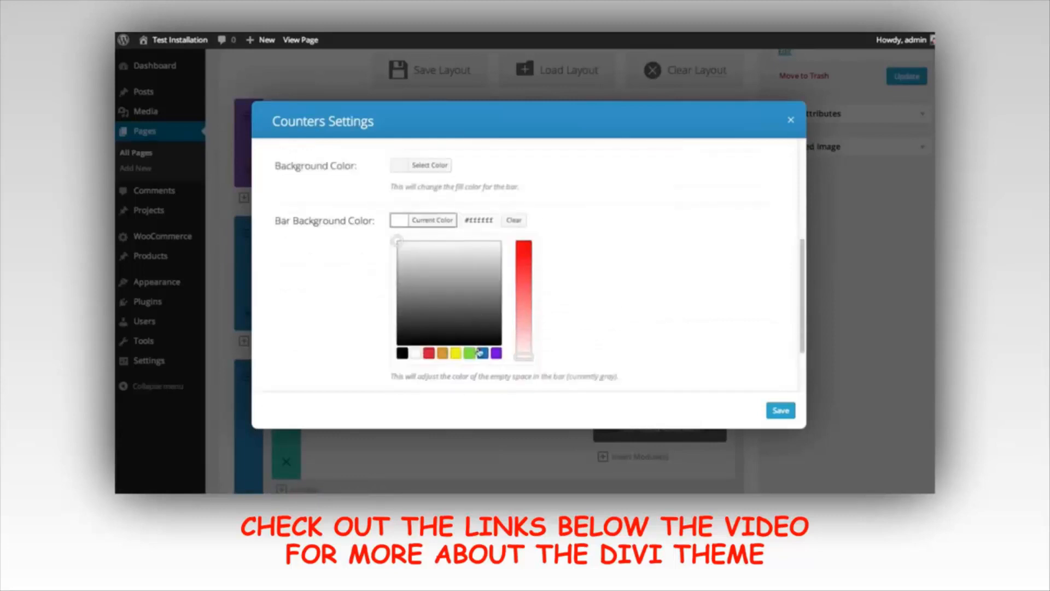
left_click(483, 354)
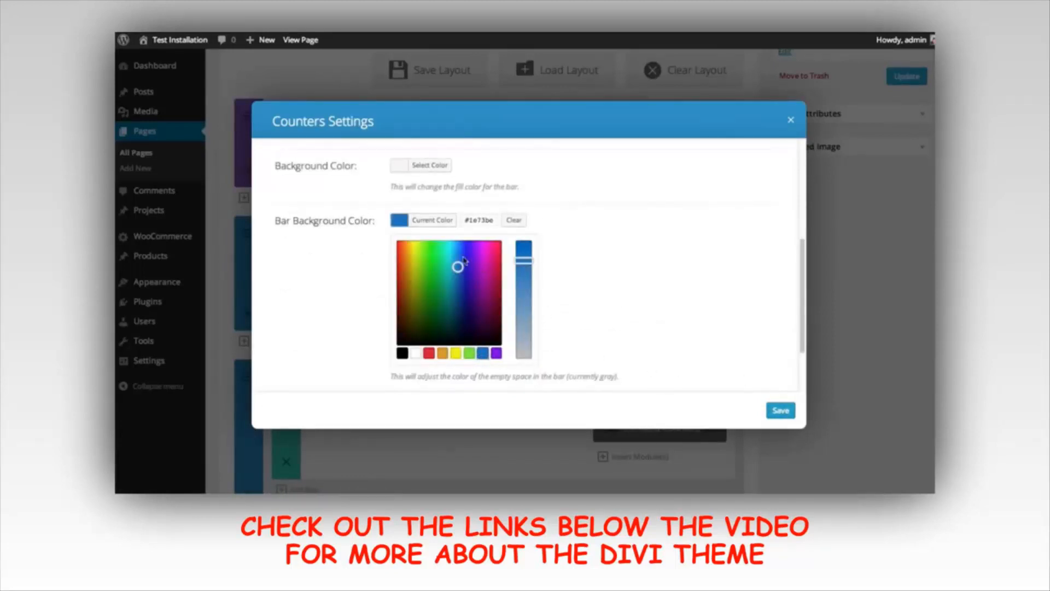
left_click(448, 253)
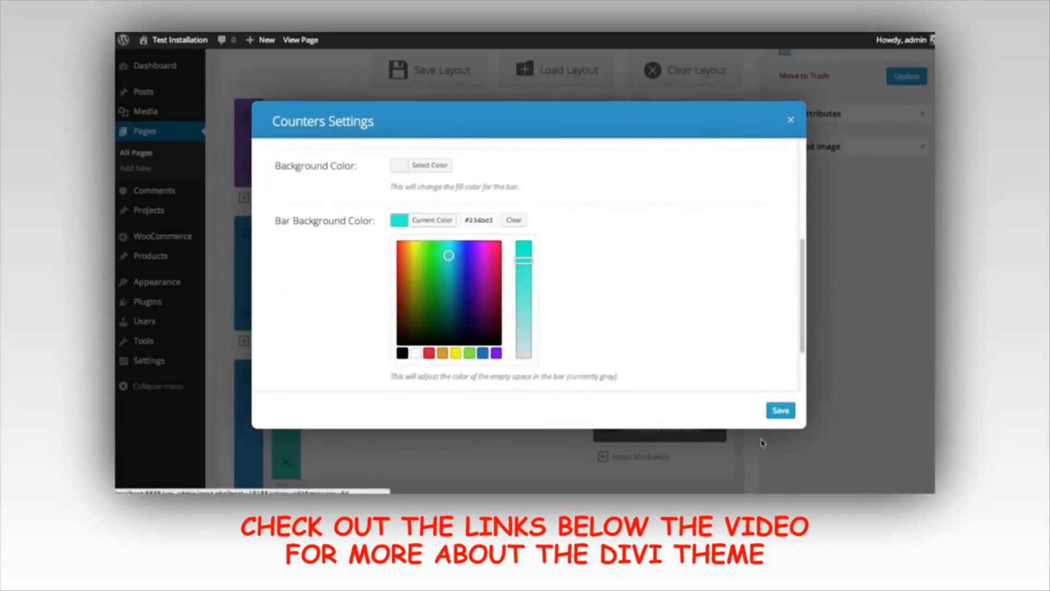
left_click(780, 410)
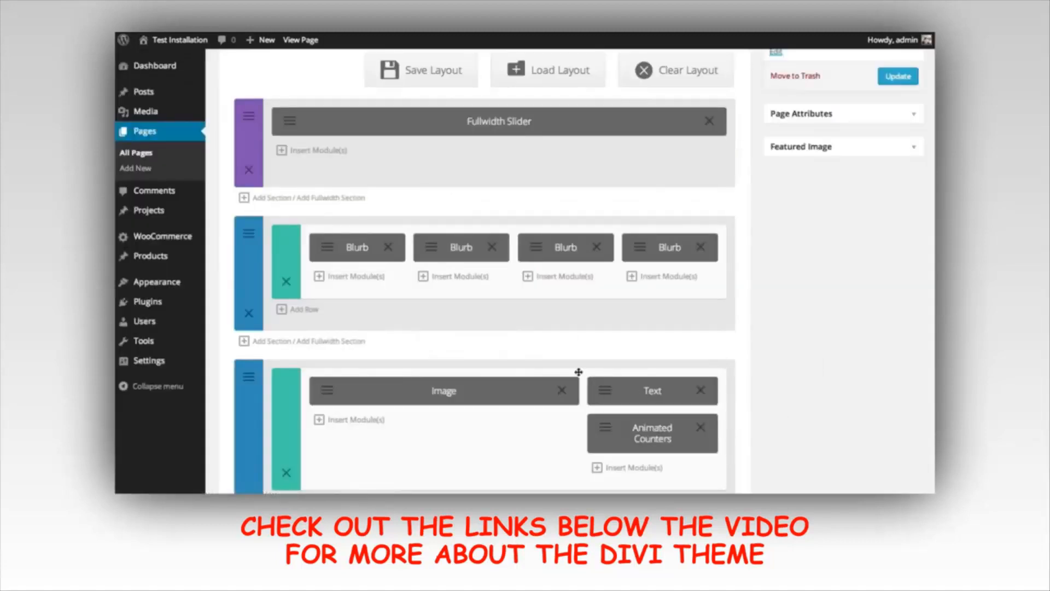
- Preview the page changes and examine the tablet-and-phone image section with its text and counters, plus the blurbs above
scroll(601, 186, "up", 4)
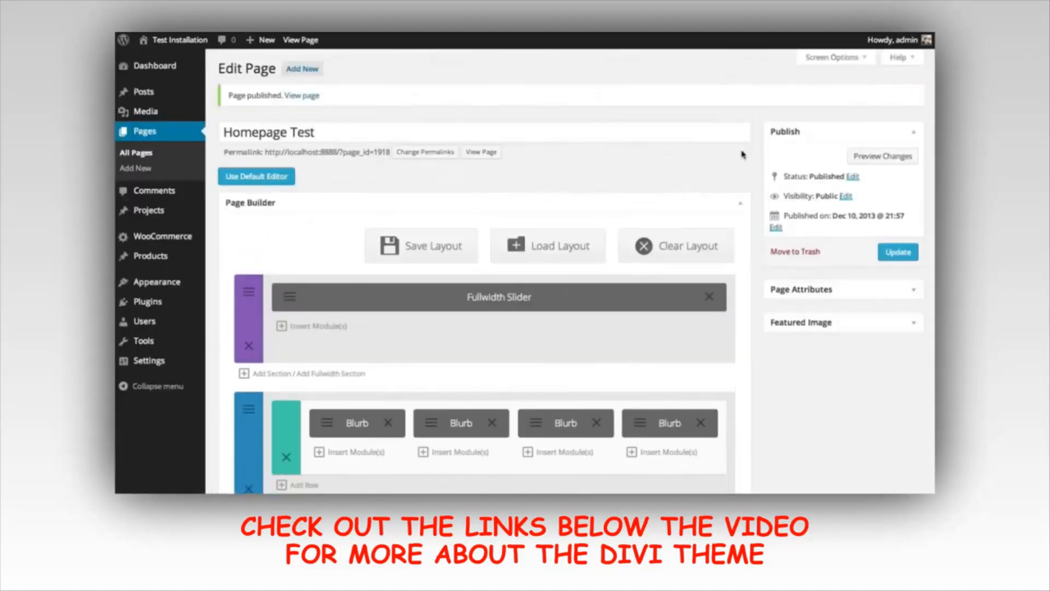
left_click(867, 156)
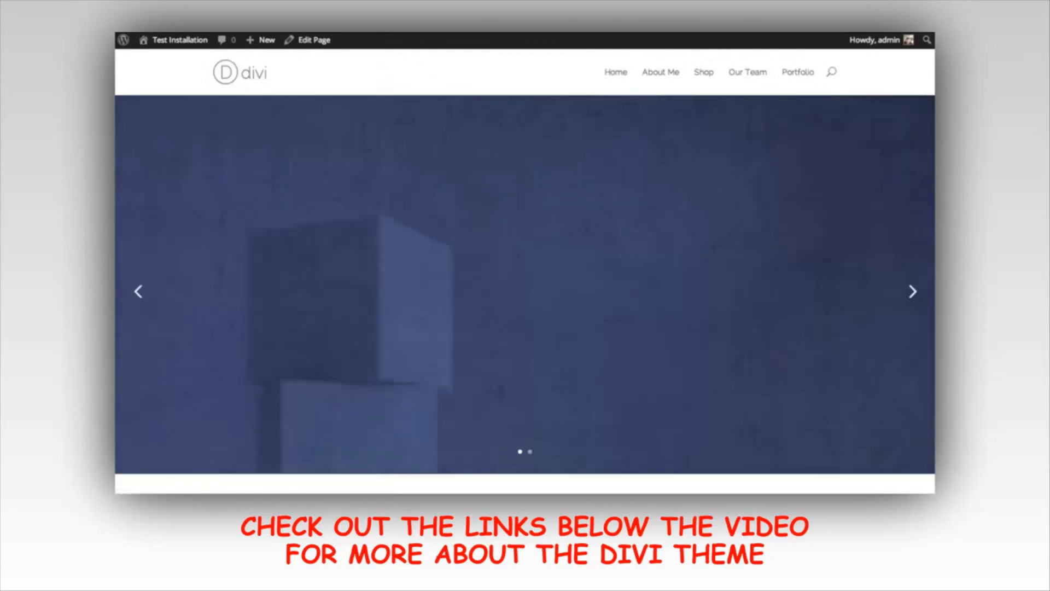
scroll(920, 151, "down", 2)
scroll(525, 284, "down", 5)
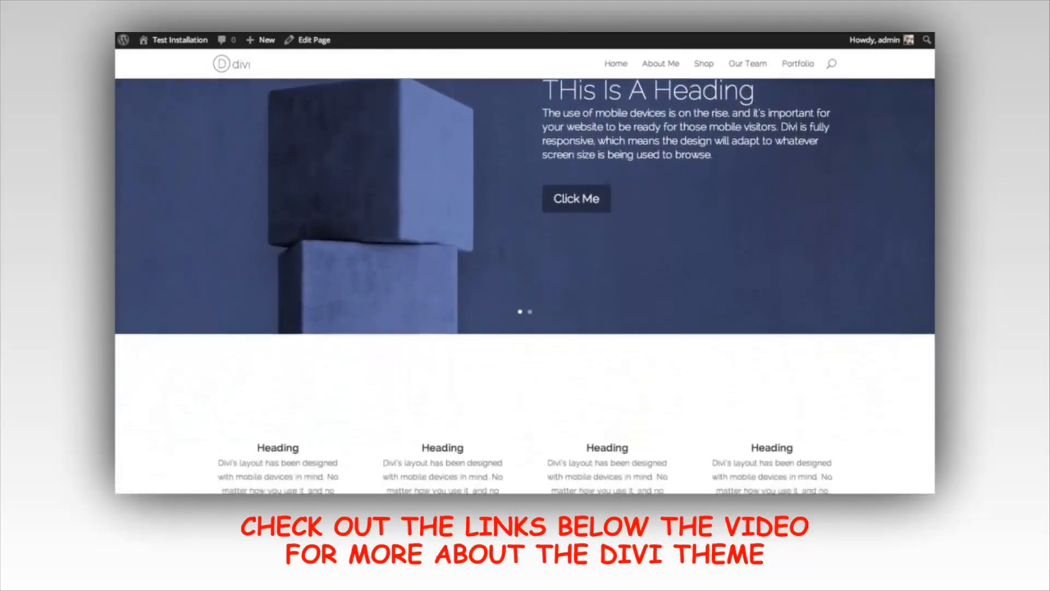
scroll(525, 285, "down", 4)
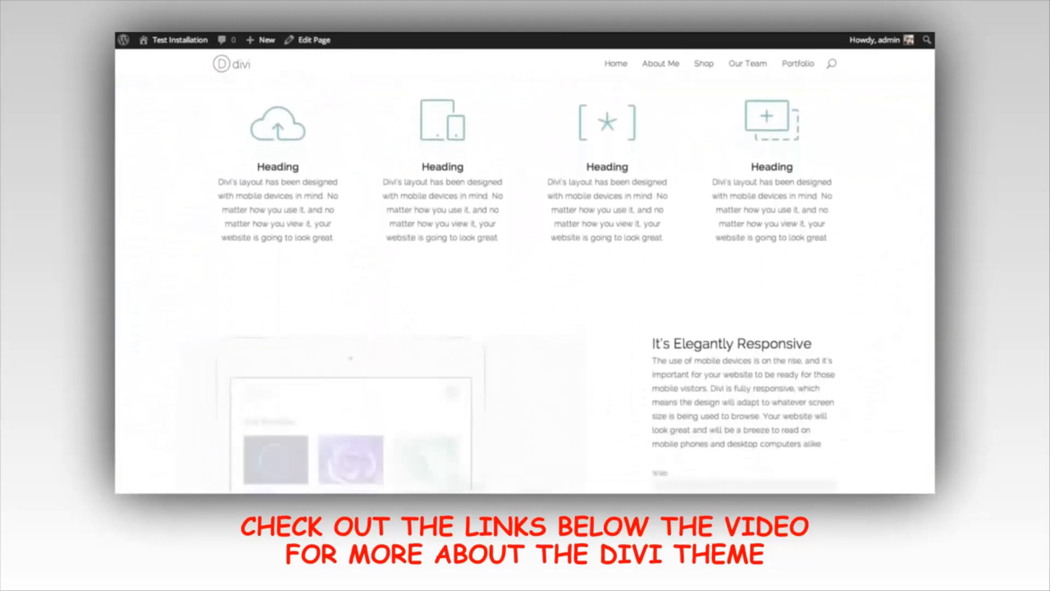
scroll(756, 350, "down", 1)
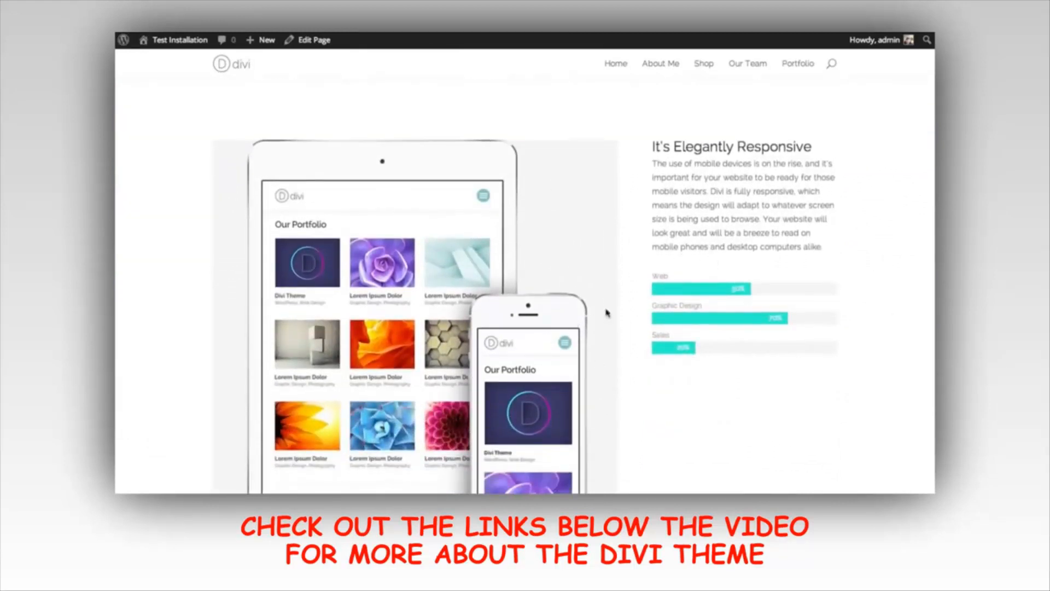
scroll(654, 253, "up", 2)
scroll(452, 148, "up", 4)
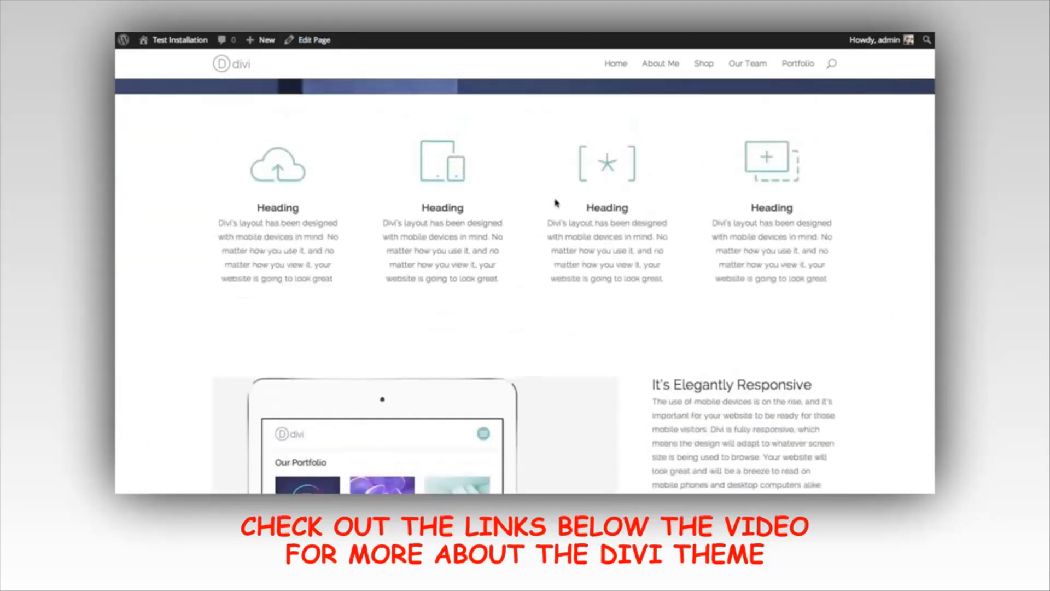
scroll(432, 229, "down", 1)
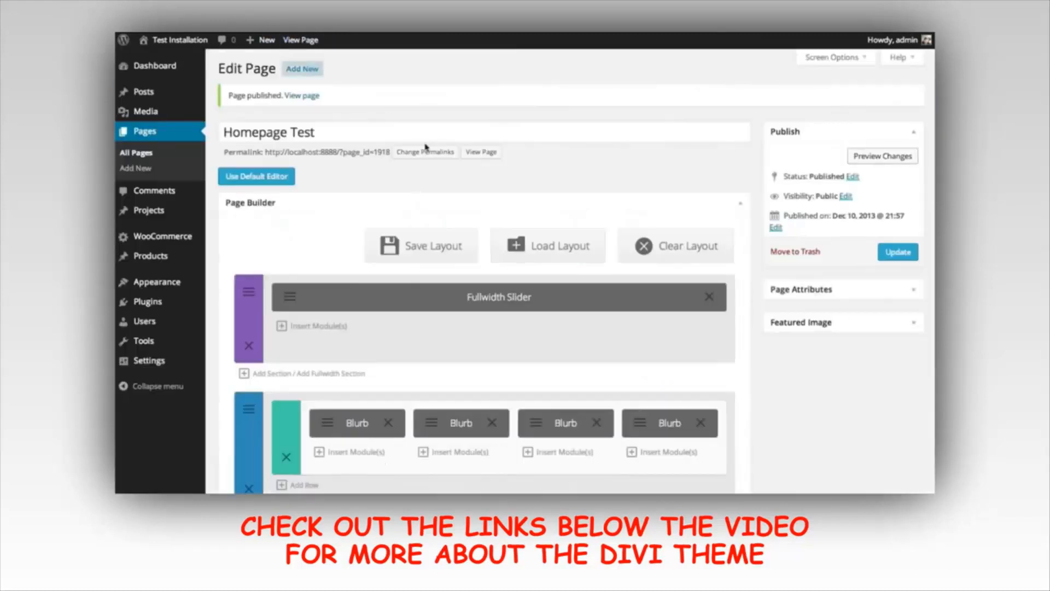
- Set the background color of the section holding the image, text and counters to a very light gray
scroll(623, 223, "down", 3)
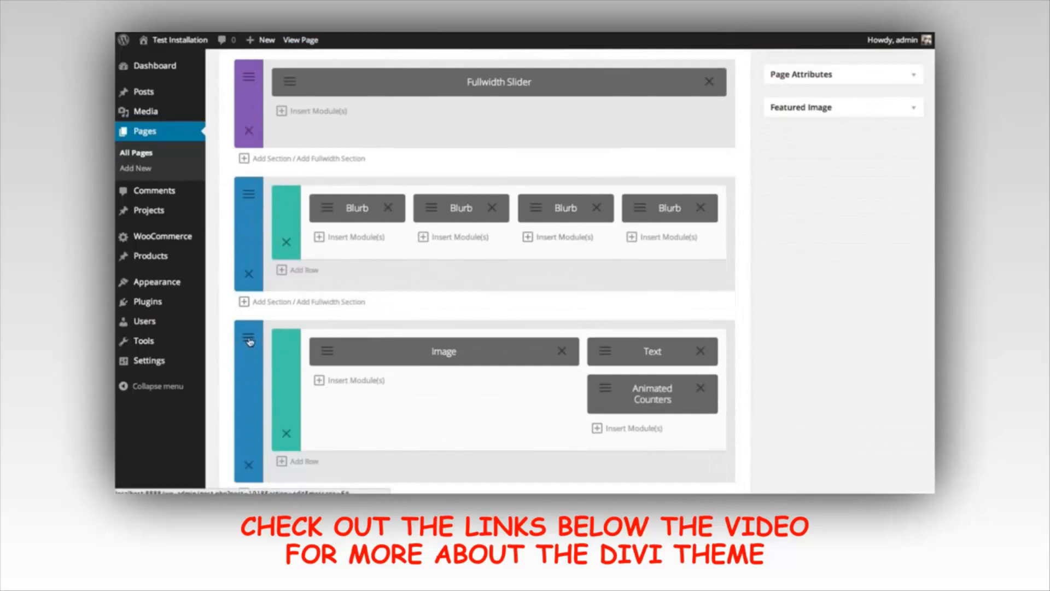
left_click(250, 342)
left_click(411, 232)
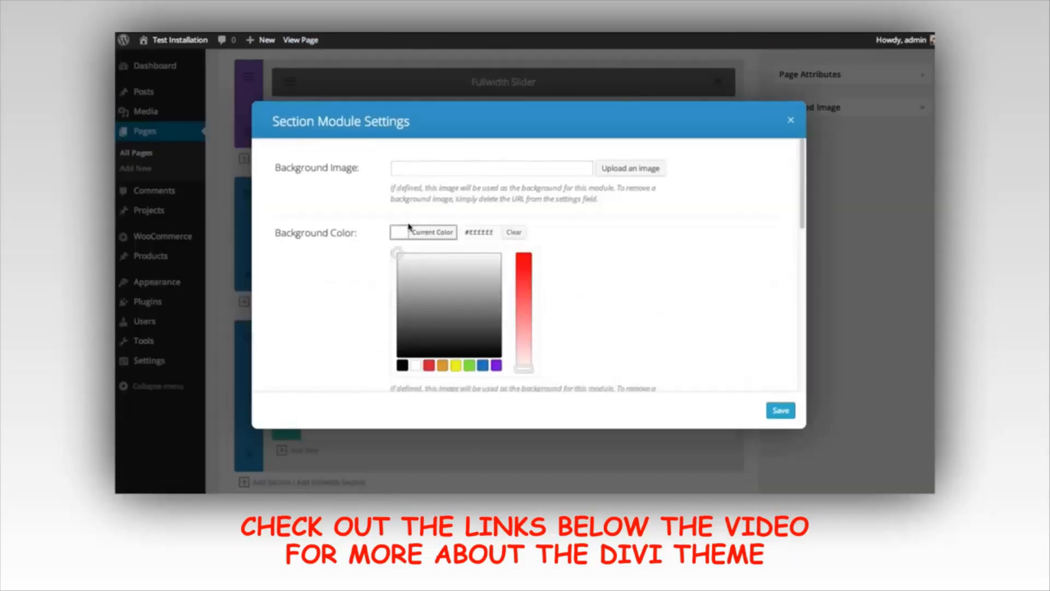
left_click_drag(403, 252, 408, 258)
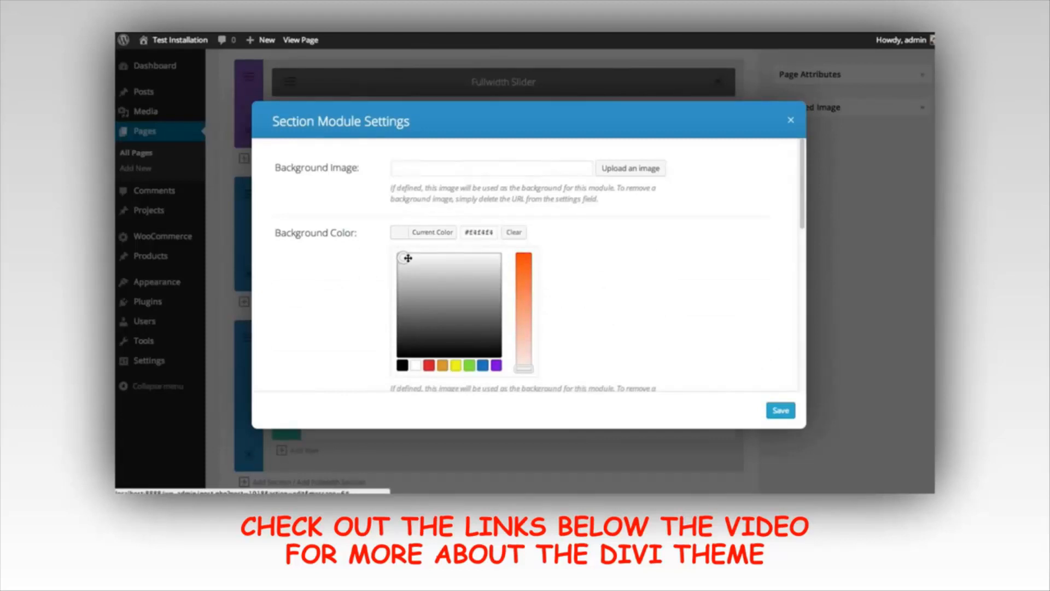
- Show the inner shadow on the image section and save the section settings
scroll(698, 284, "down", 10)
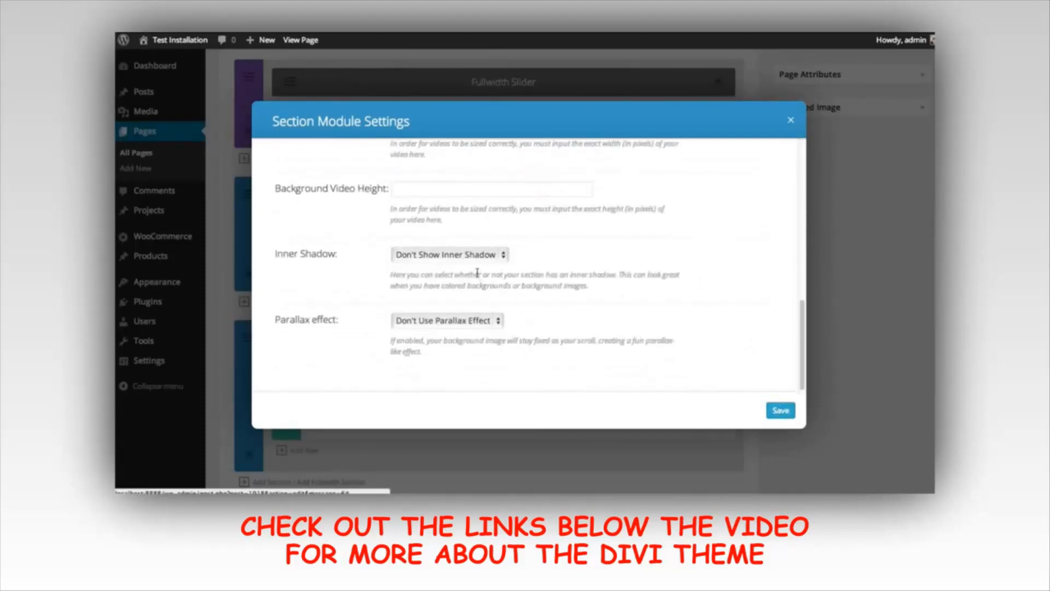
left_click(477, 255)
left_click(495, 265)
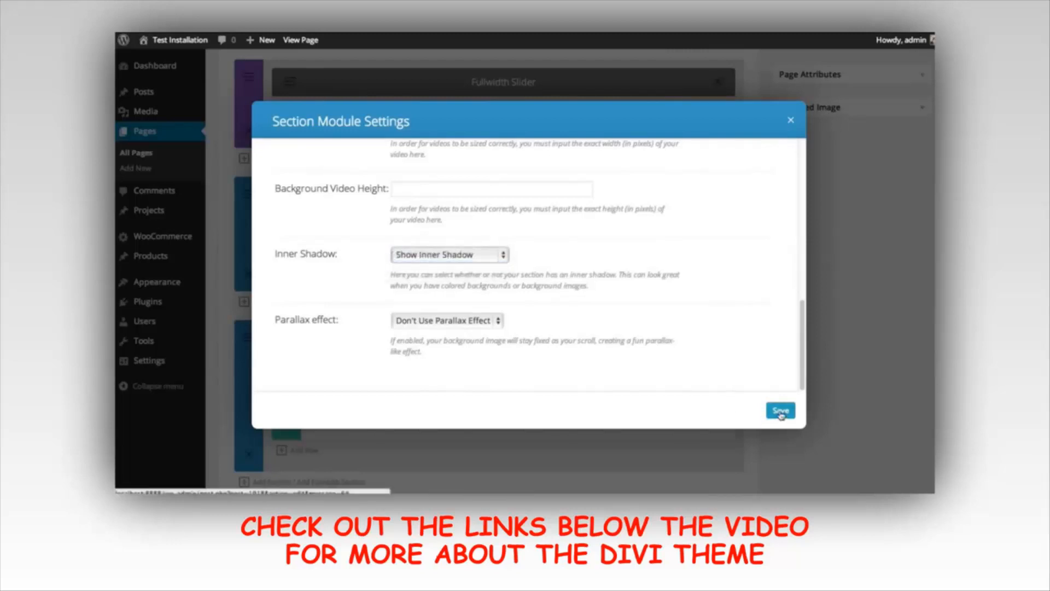
left_click(781, 411)
scroll(535, 61, "up", 4)
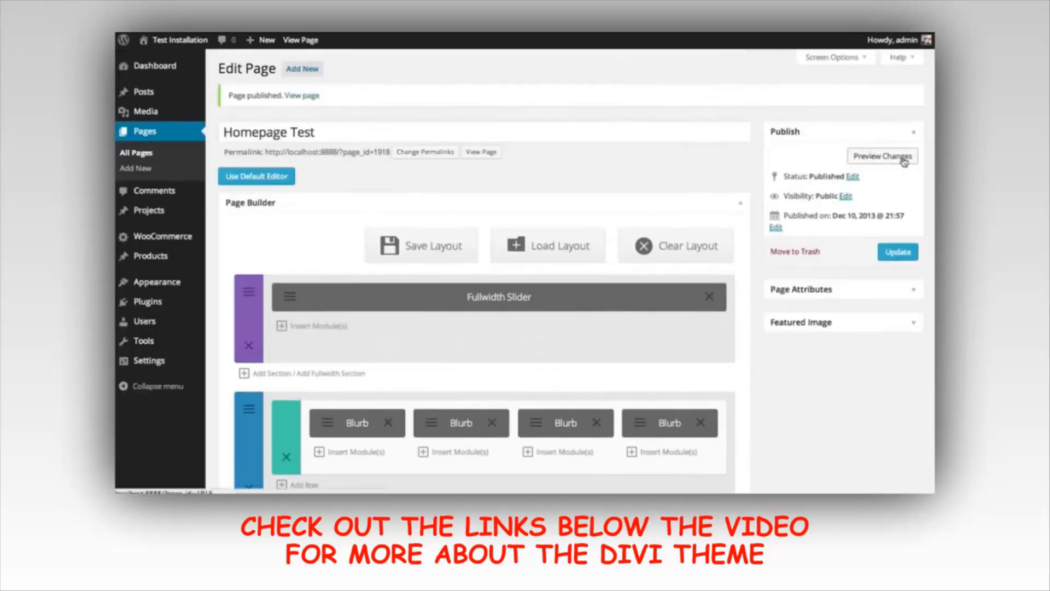
- Preview the page changes and examine the light gray section with its inner shadow, image, text and counters
left_click(882, 157)
scroll(574, 142, "up", 5)
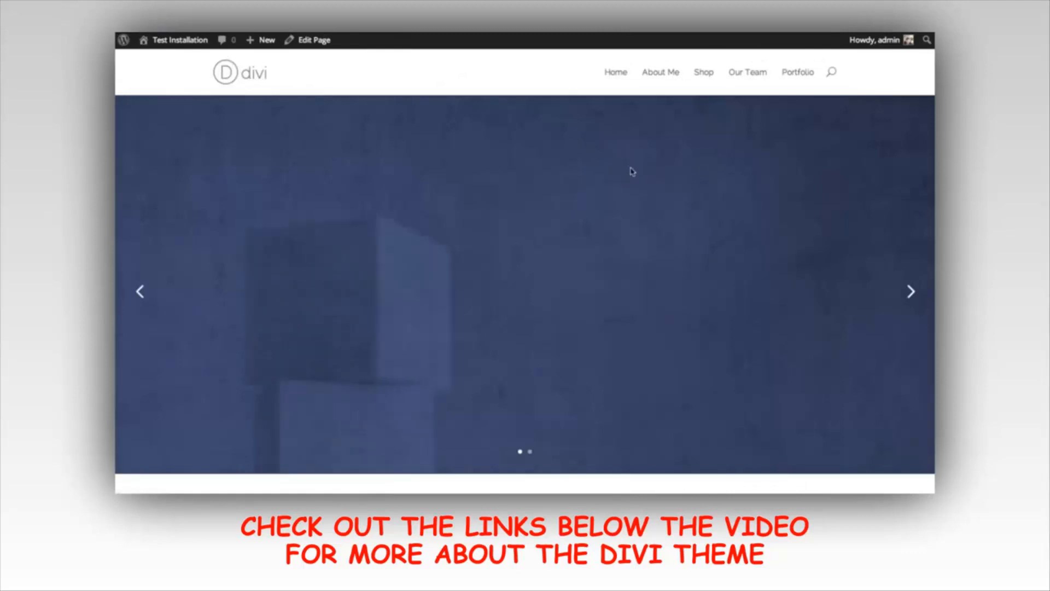
scroll(637, 172, "down", 8)
scroll(645, 172, "down", 8)
scroll(691, 193, "up", 4)
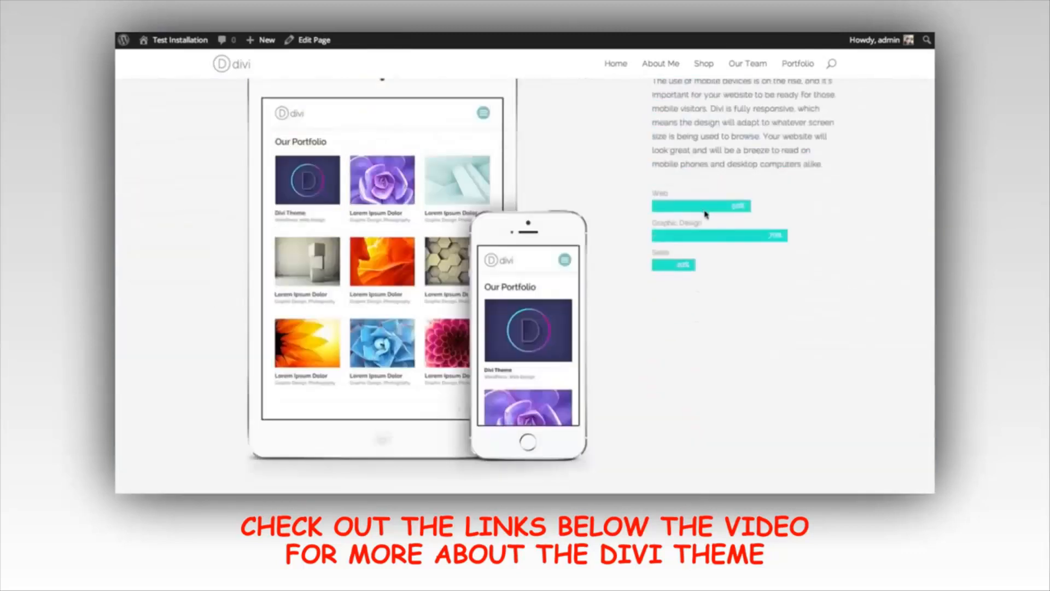
scroll(707, 213, "up", 3)
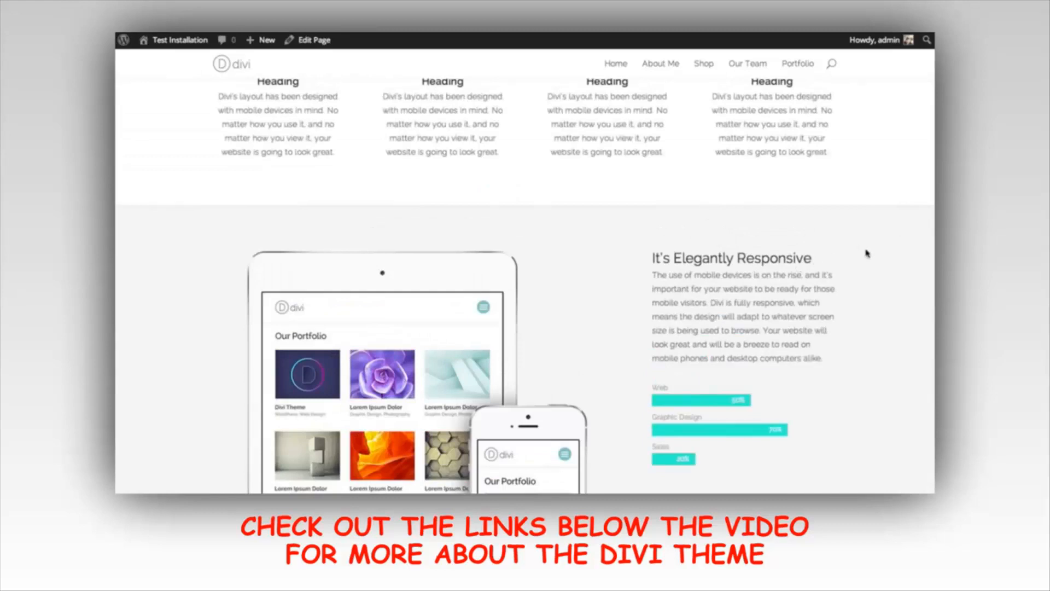
scroll(867, 254, "down", 2)
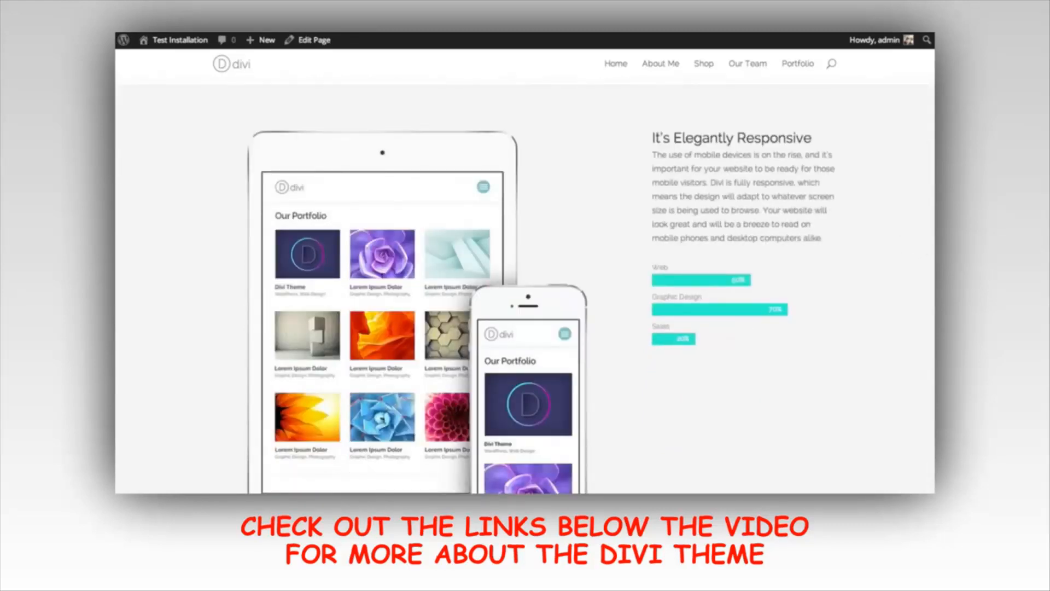
scroll(525, 284, "down", 4)
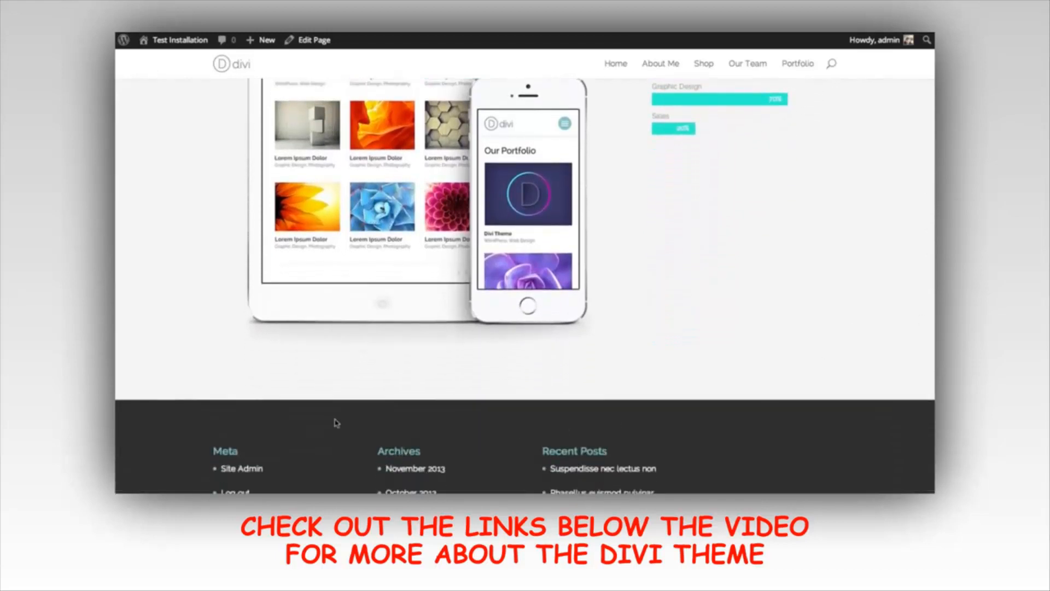
scroll(525, 285, "up", 2)
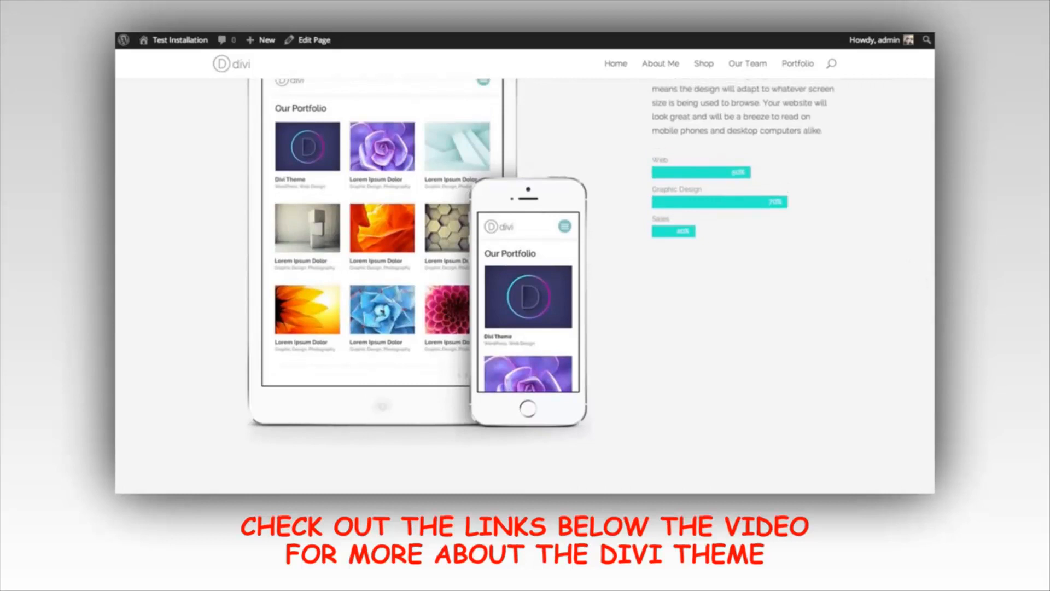
scroll(525, 284, "up", 9)
scroll(525, 284, "down", 5)
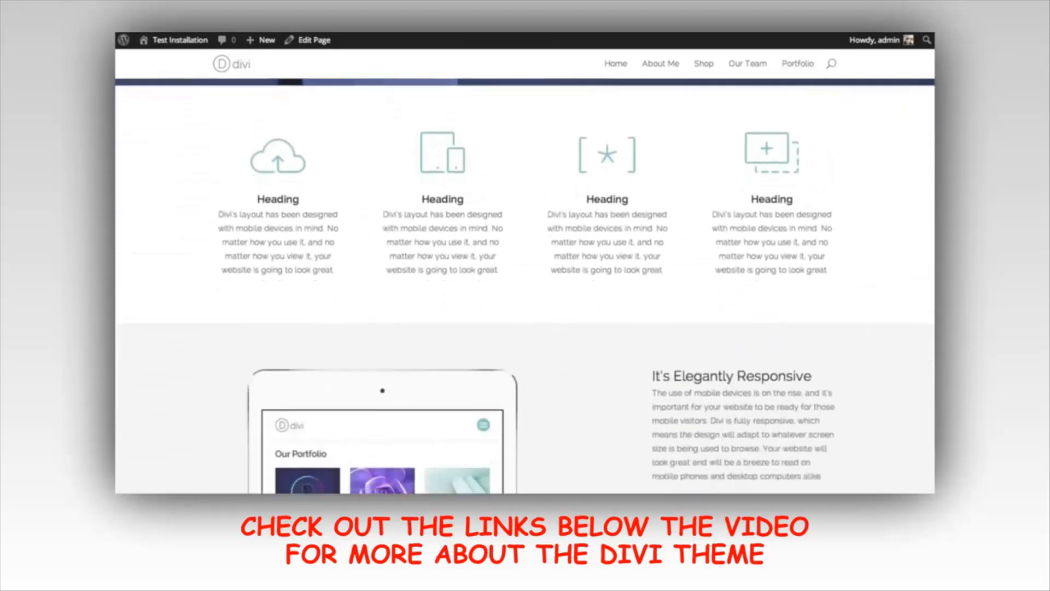
scroll(931, 257, "down", 2)
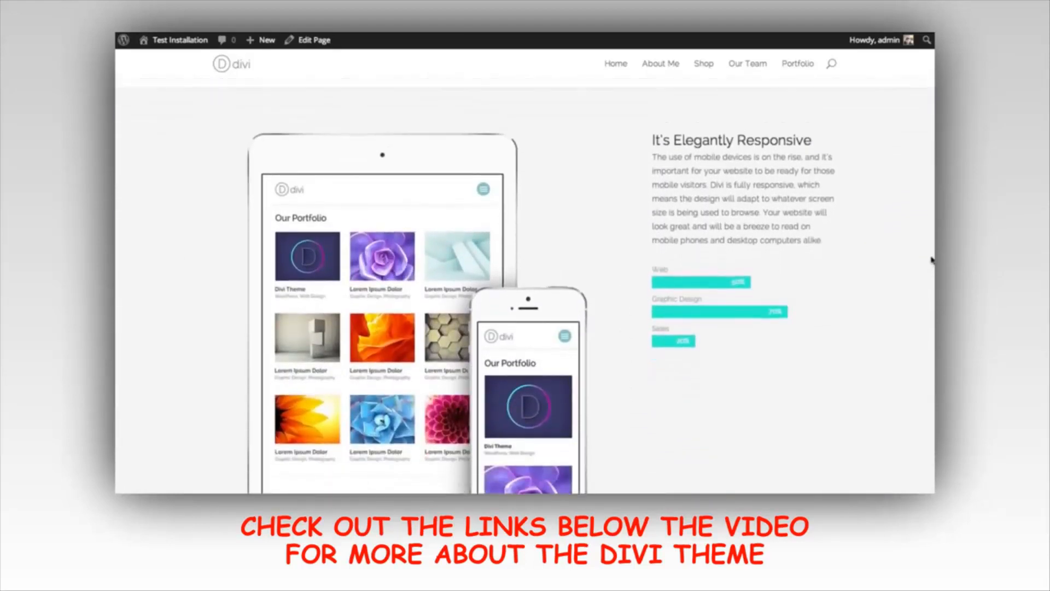
scroll(931, 262, "down", 3)
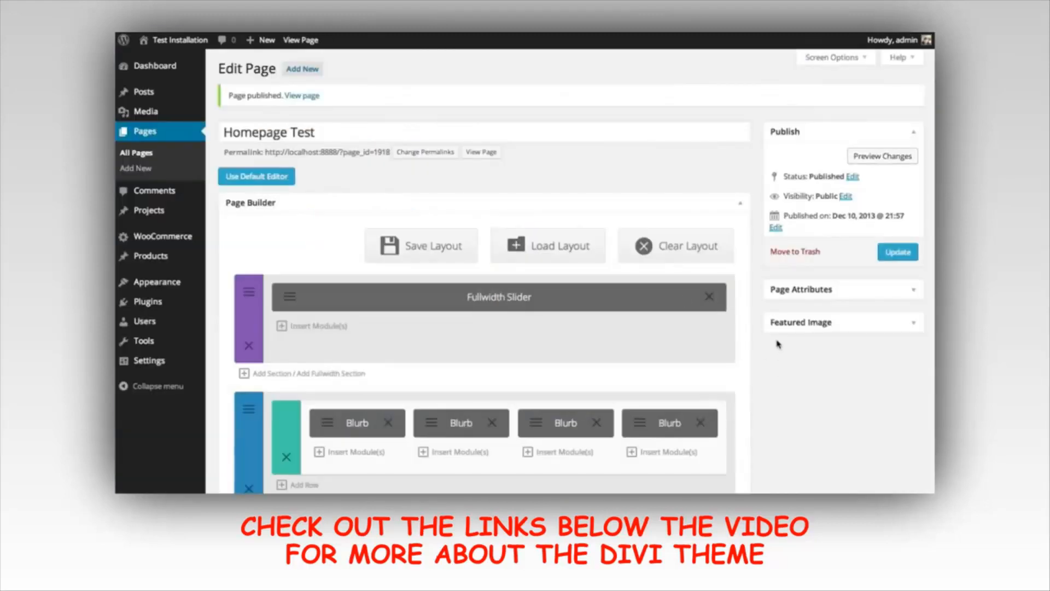
- Add a regular section below the image section and give its row four 1/4 columns
scroll(779, 342, "down", 1)
scroll(778, 342, "down", 6)
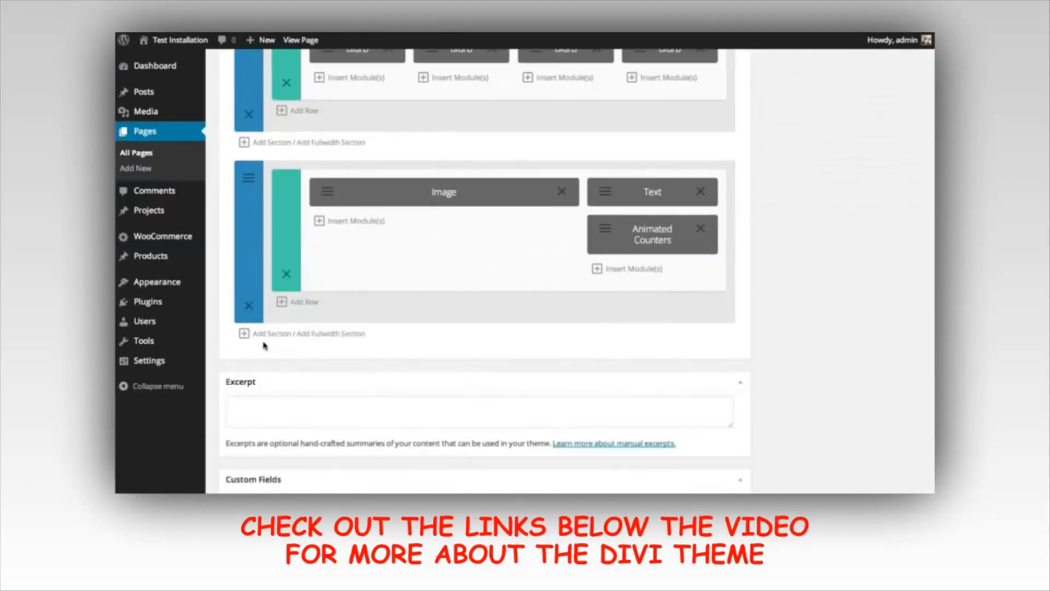
left_click(266, 335)
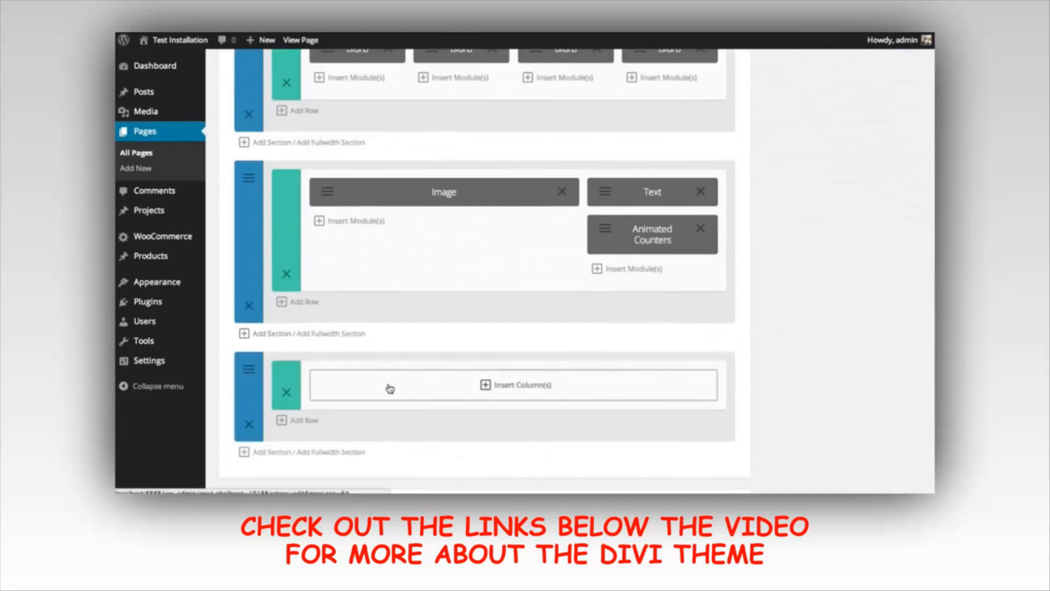
left_click(410, 388)
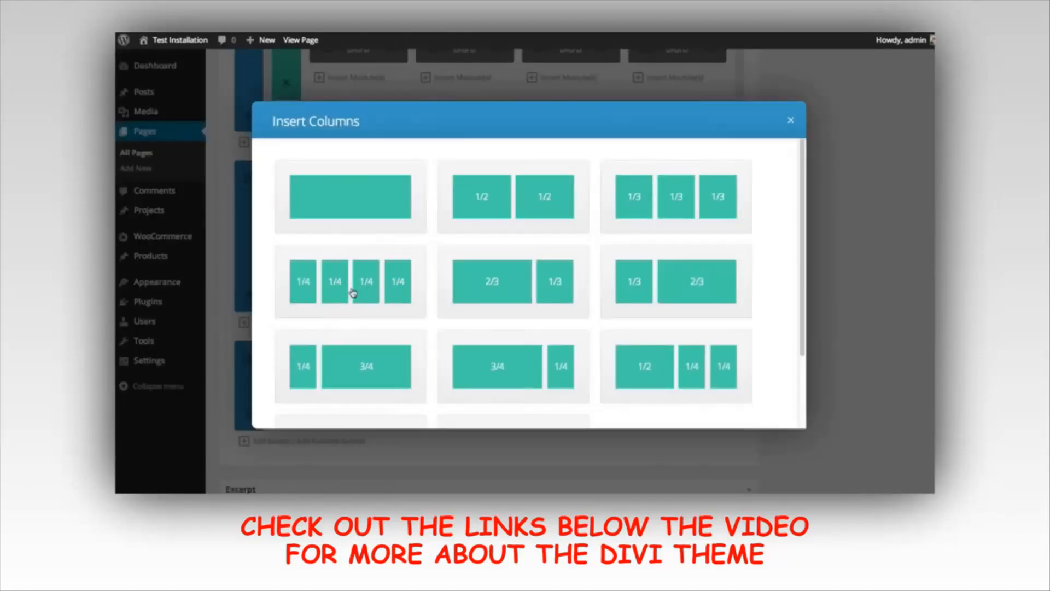
left_click(352, 276)
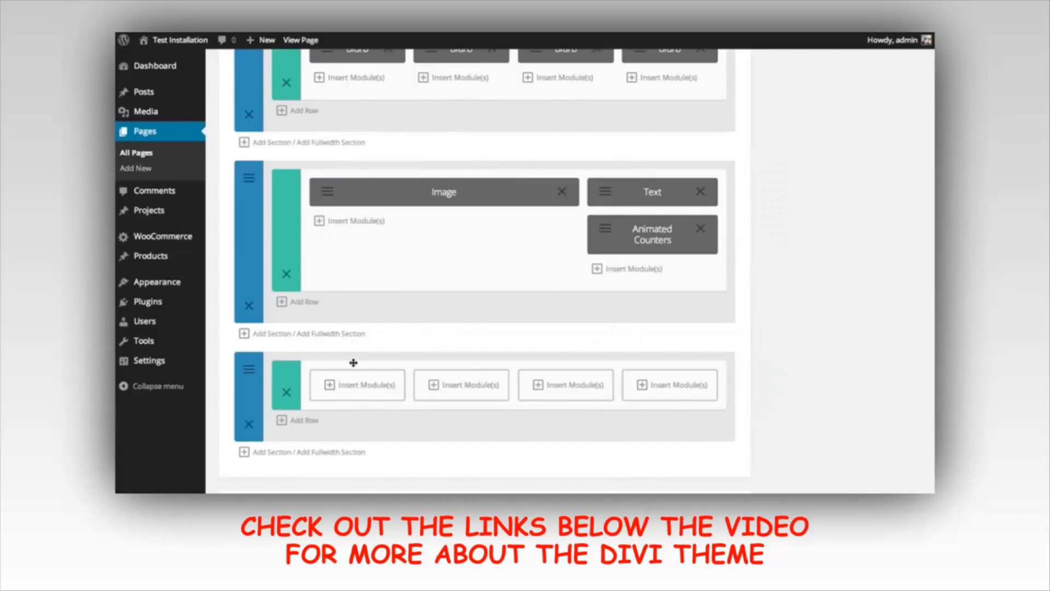
- Insert an Image module with the WPML logo (logo-41.jpg) into the new row's first column and save it
left_click(379, 392)
left_click(367, 183)
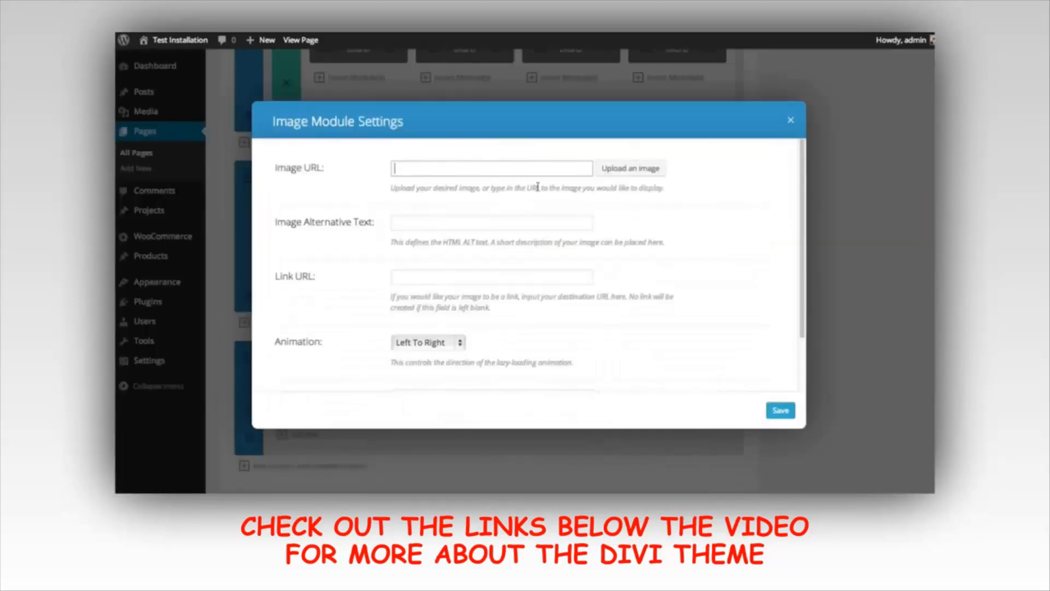
left_click(609, 171)
left_click(344, 169)
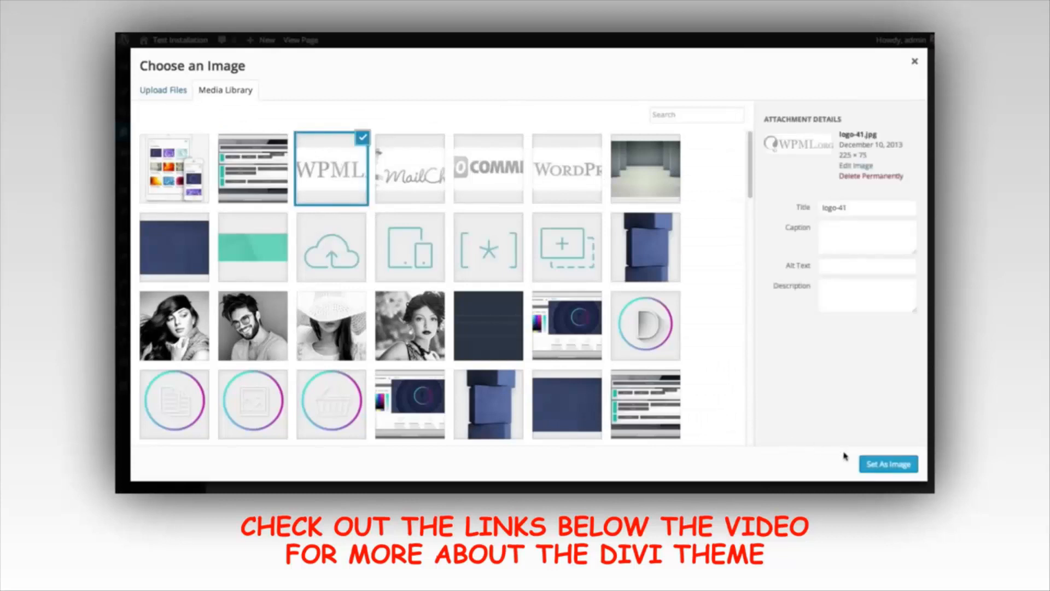
left_click(889, 464)
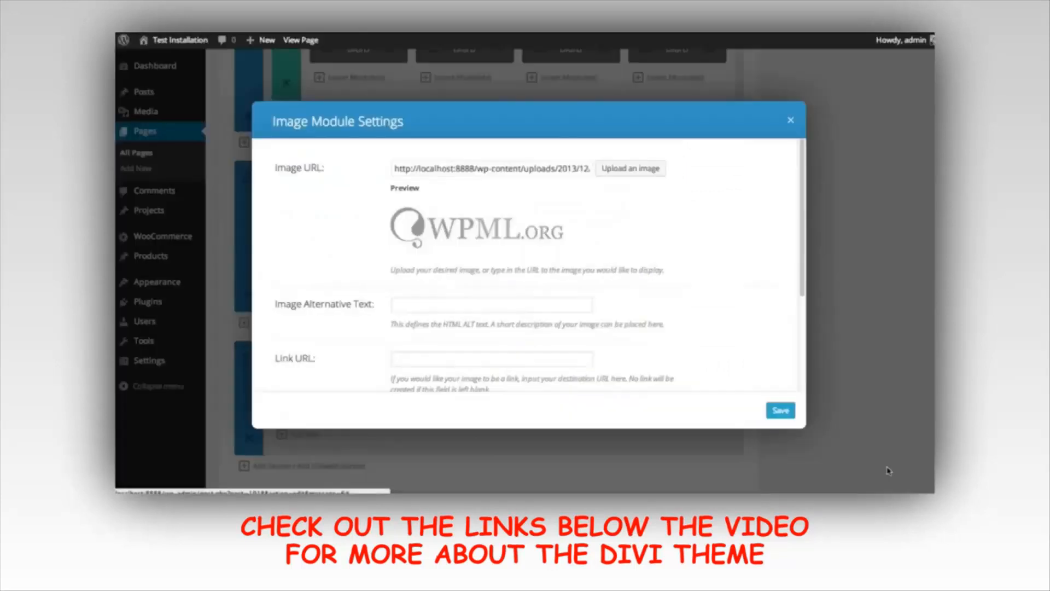
left_click(781, 412)
- Insert an Image module with the MailChimp logo from the media library into the second column and save it
left_click(476, 383)
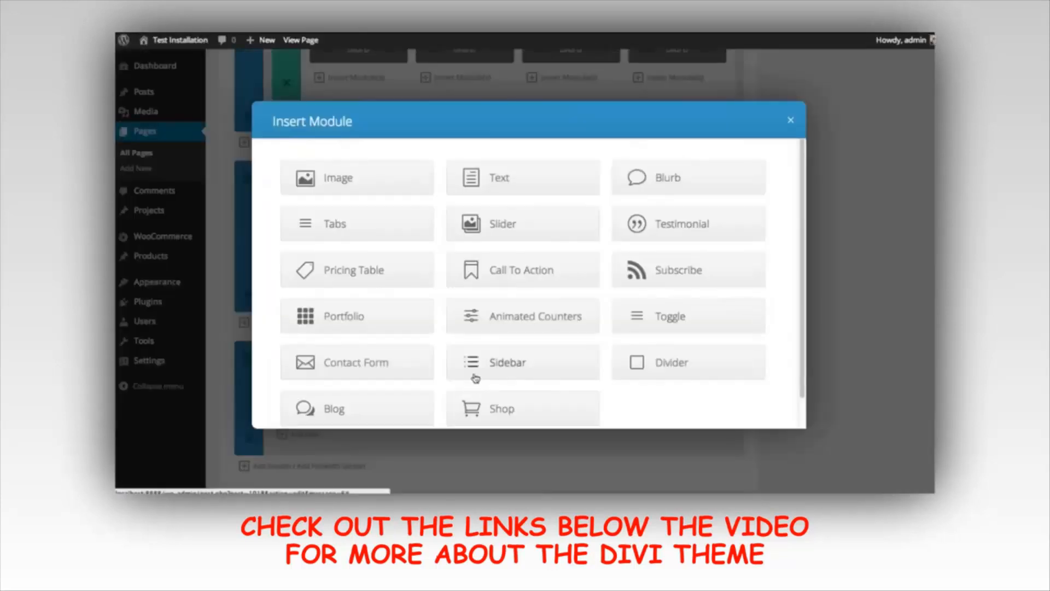
left_click(354, 183)
left_click(615, 176)
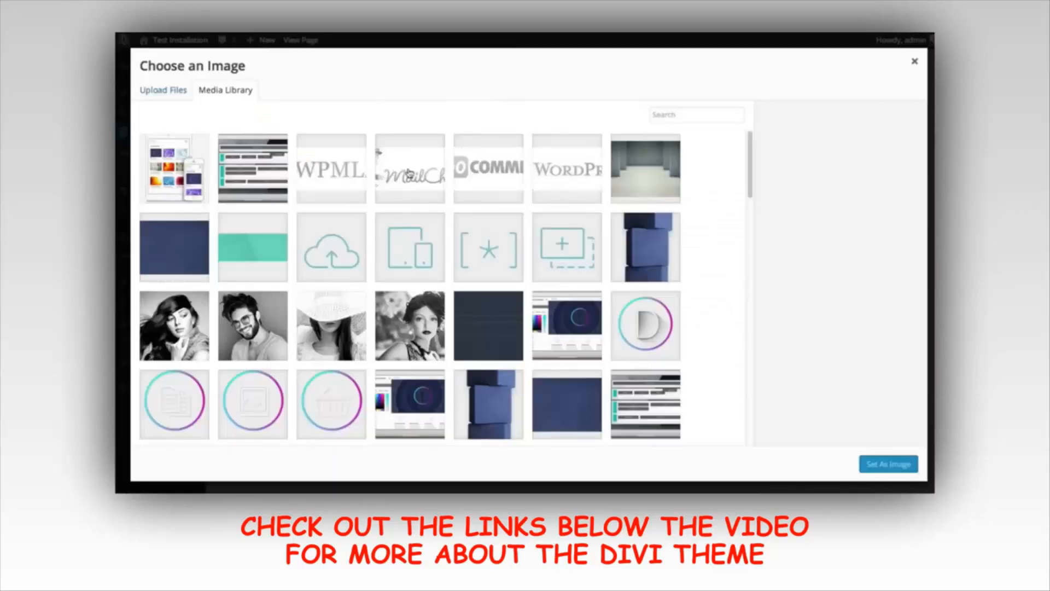
left_click(409, 174)
left_click(870, 465)
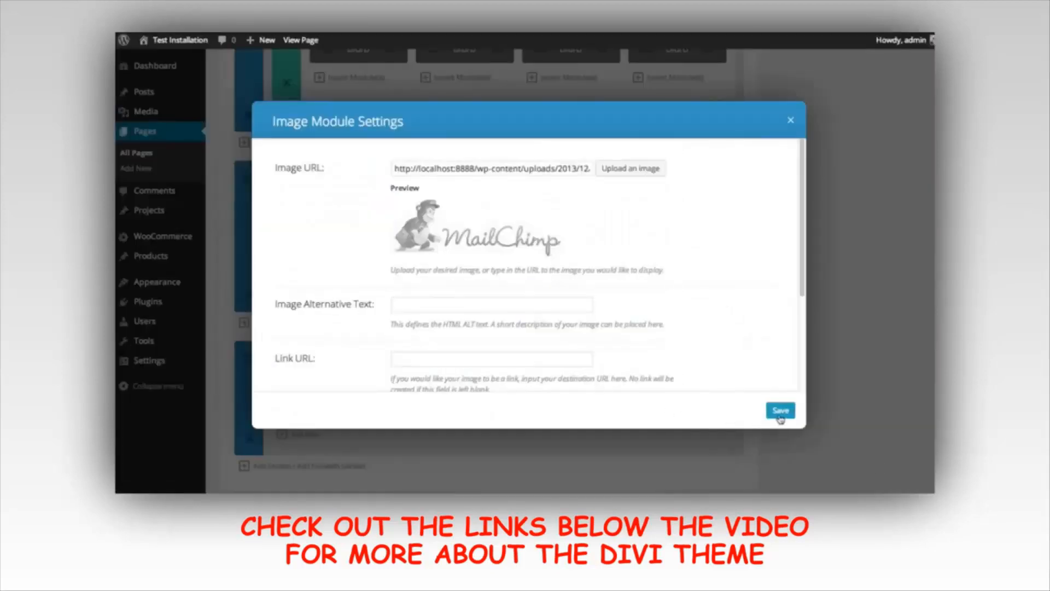
left_click(781, 413)
- Insert an Image module with the WooCommerce logo from the media library into the third column and save it
left_click(574, 386)
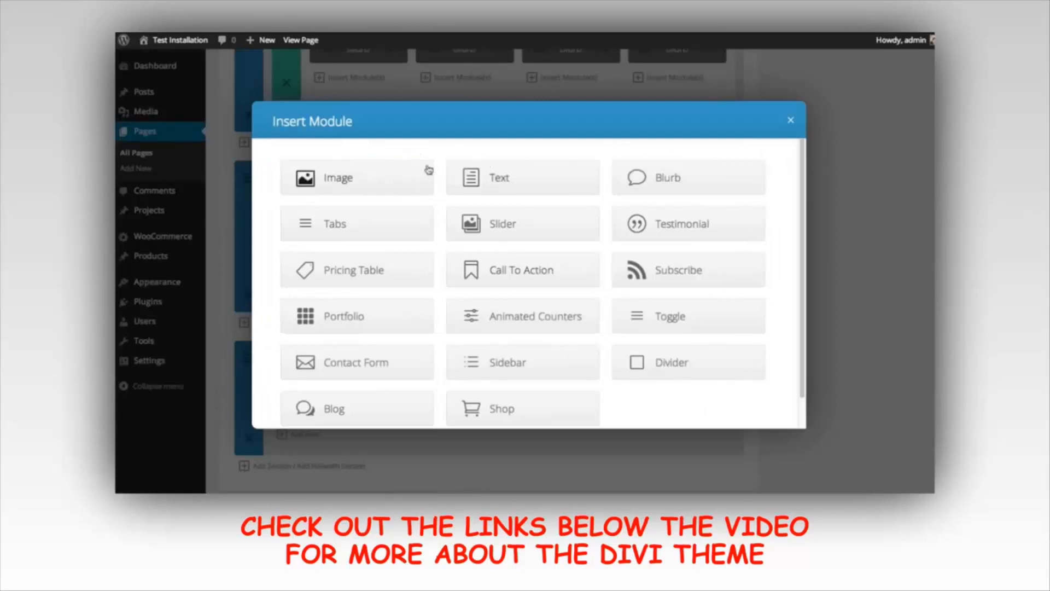
left_click(304, 177)
left_click(632, 169)
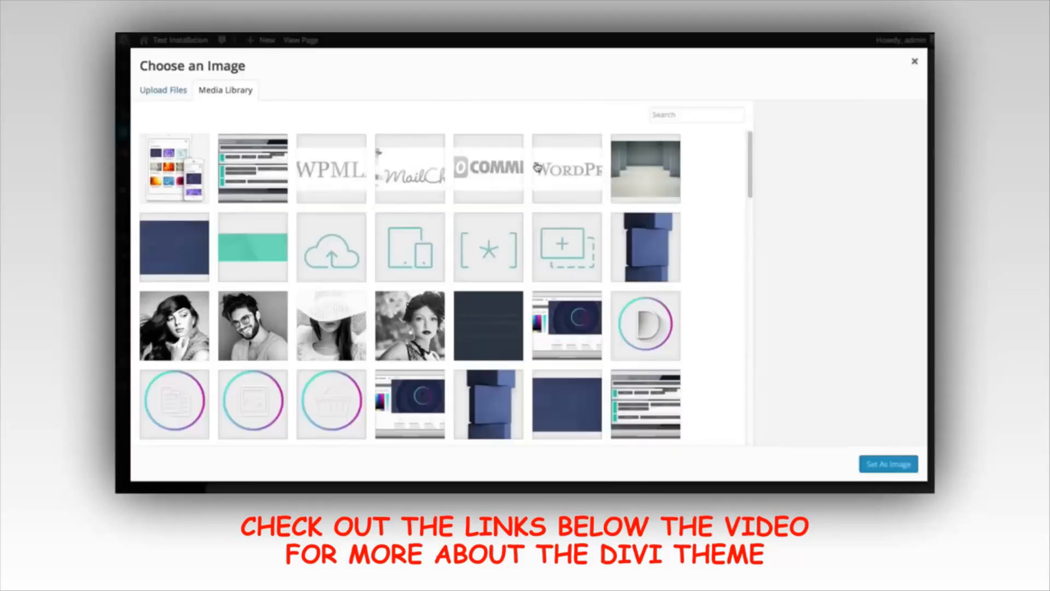
left_click(488, 175)
left_click(888, 464)
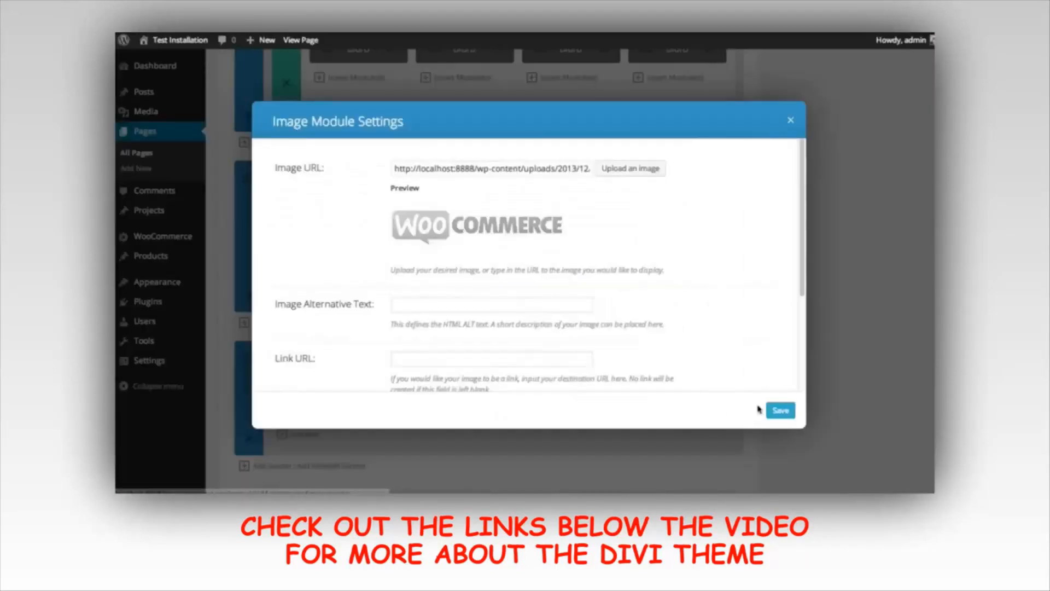
left_click(781, 412)
- Insert an Image module with the WordPress logo (logo-11.jpg) into the fourth column and save it
left_click(672, 386)
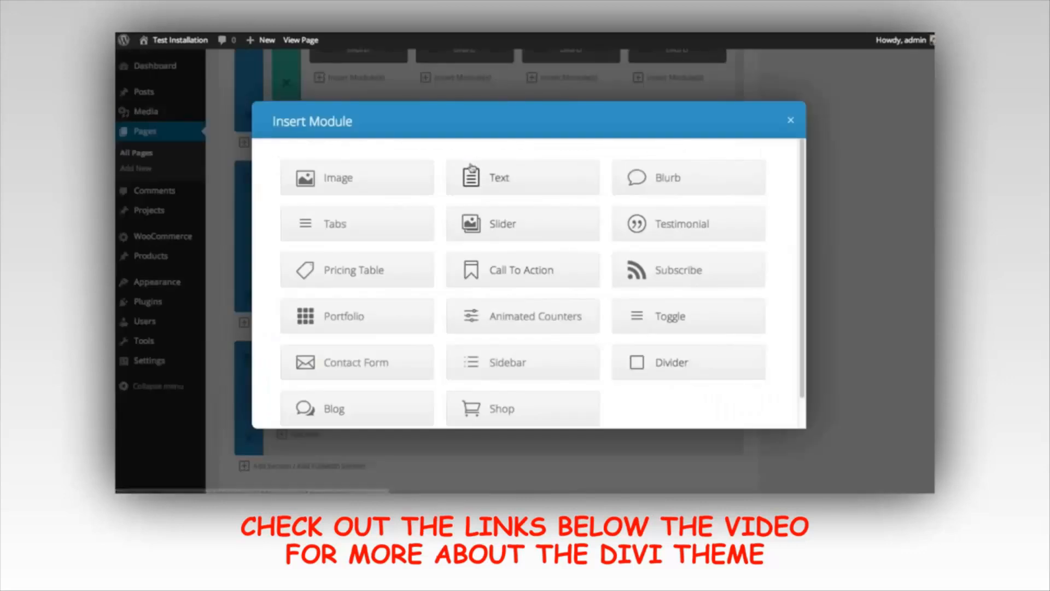
left_click(388, 177)
left_click(600, 165)
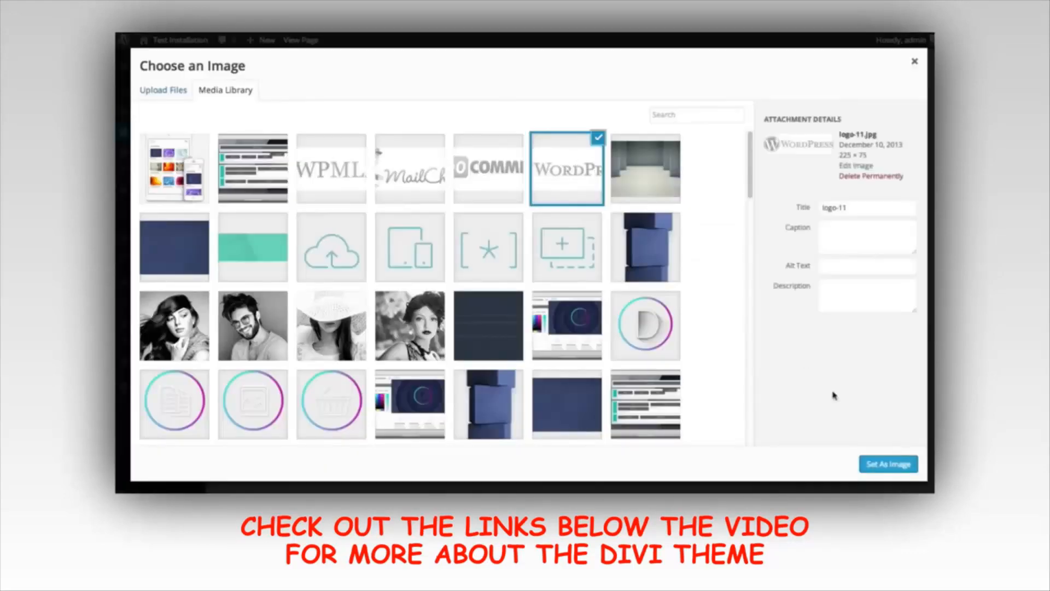
left_click(876, 464)
left_click(779, 411)
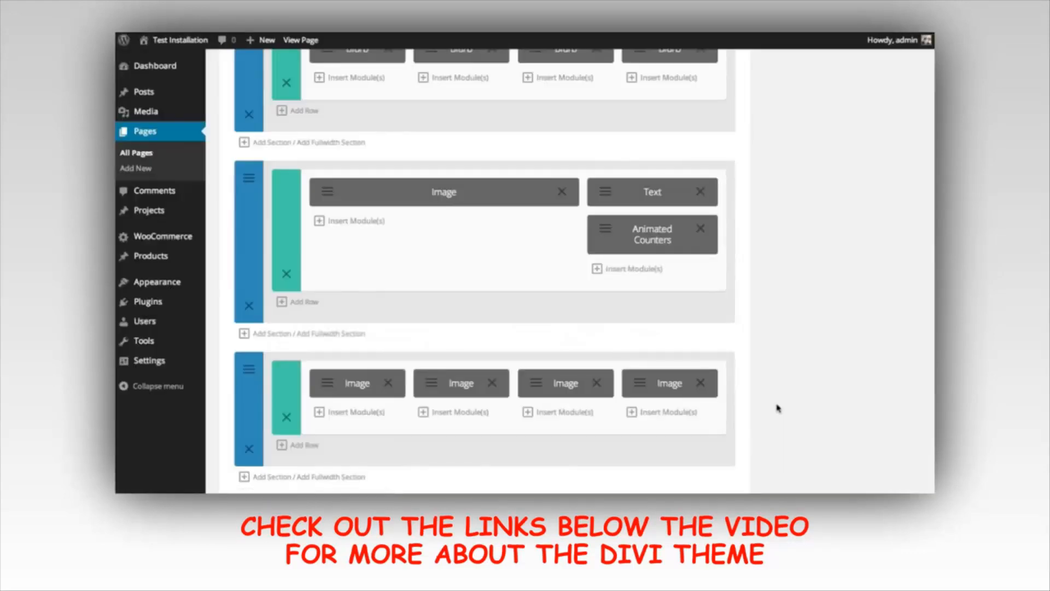
- Preview the page changes and examine the row of four logos beneath the image section
scroll(784, 353, "up", 1)
scroll(784, 355, "down", 4)
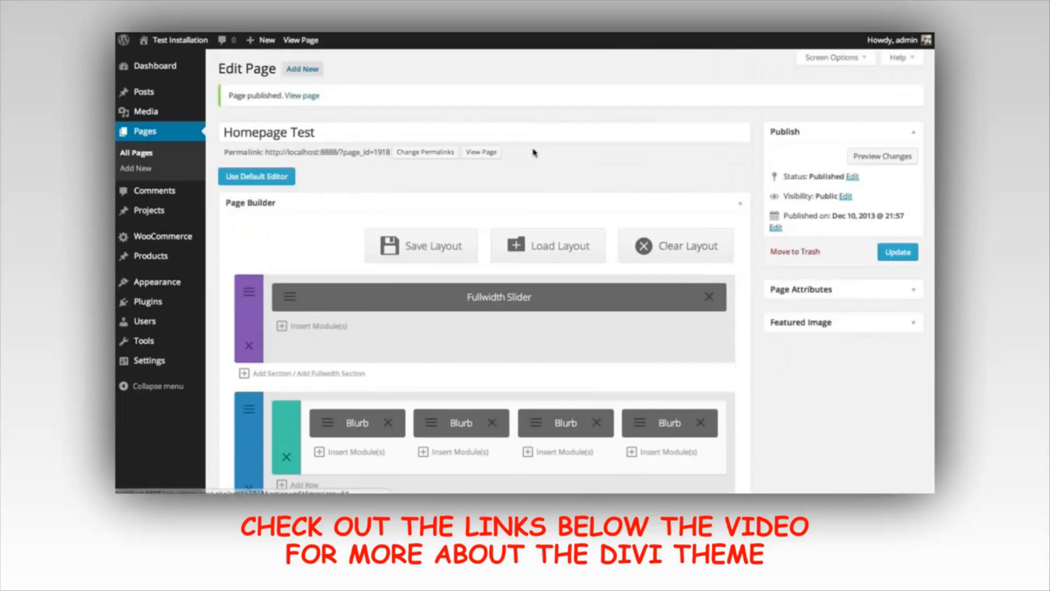
left_click(865, 163)
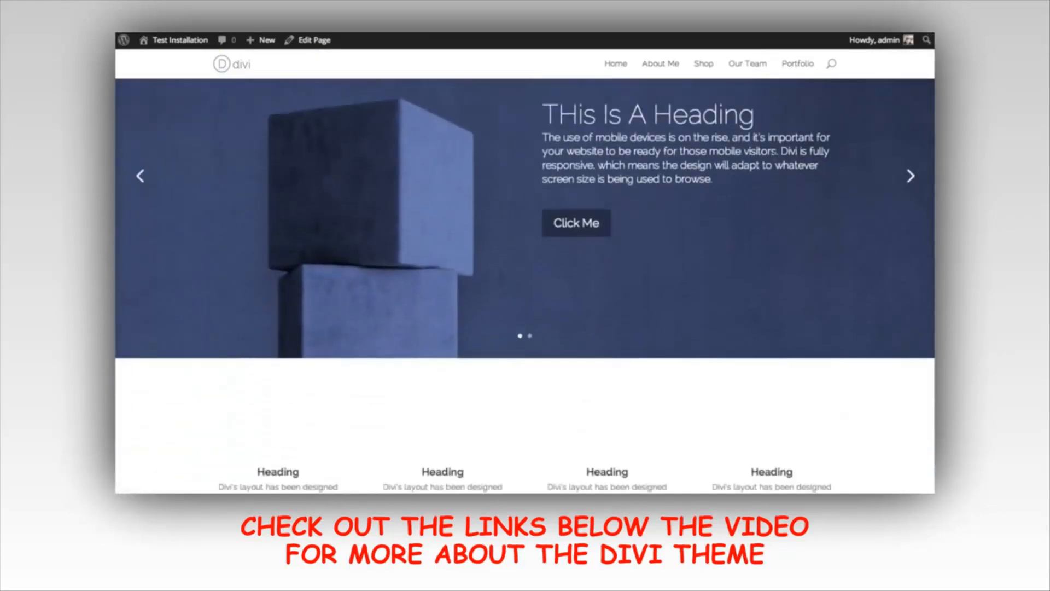
scroll(406, 229, "down", 10)
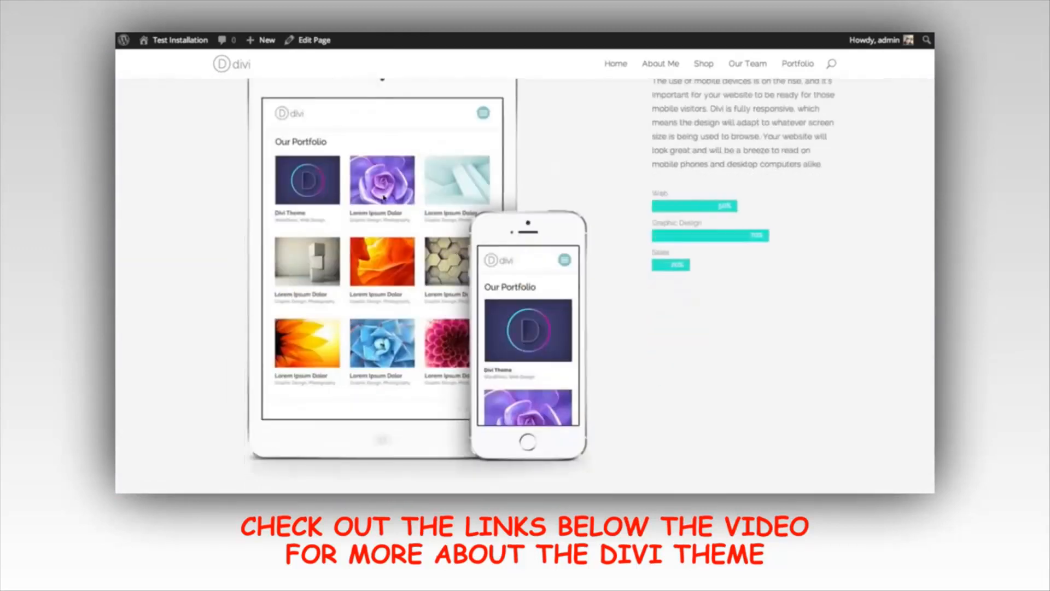
scroll(711, 230, "up", 2)
scroll(736, 231, "down", 6)
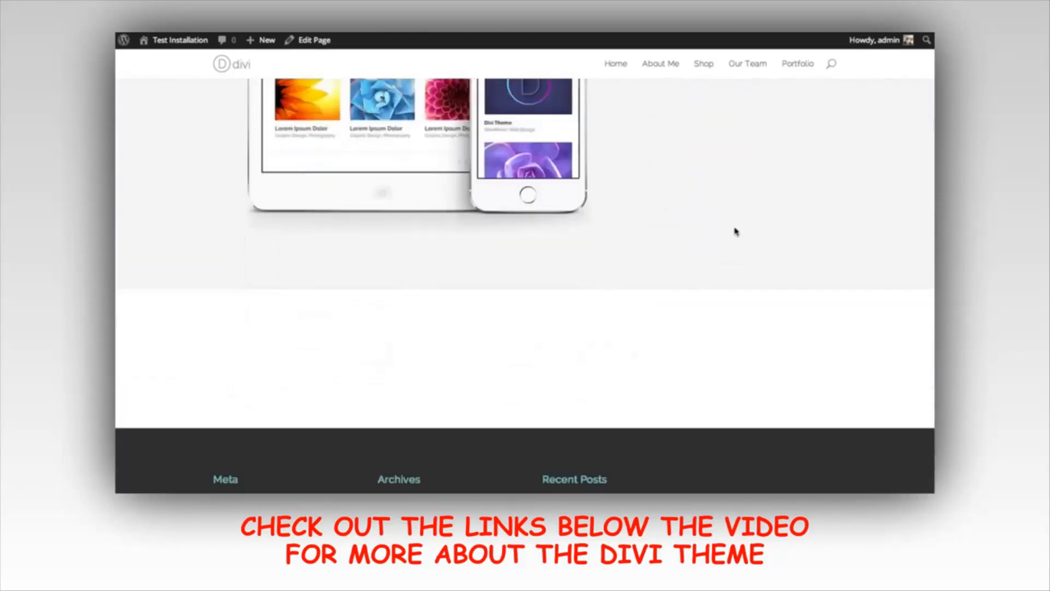
scroll(322, 319, "down", 1)
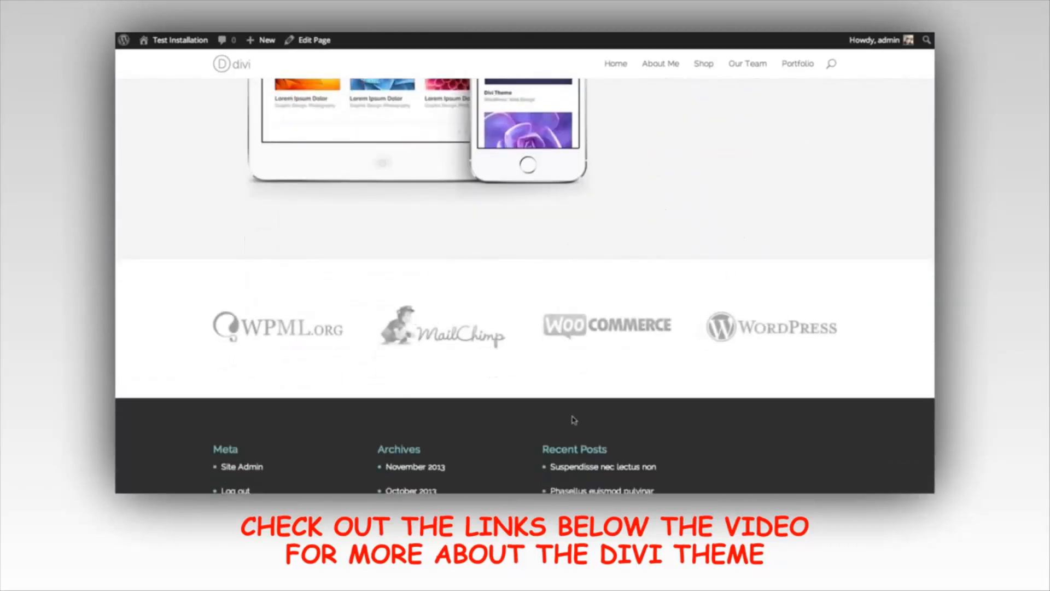
scroll(745, 338, "up", 10)
scroll(792, 307, "down", 12)
scroll(788, 315, "up", 8)
scroll(788, 314, "down", 8)
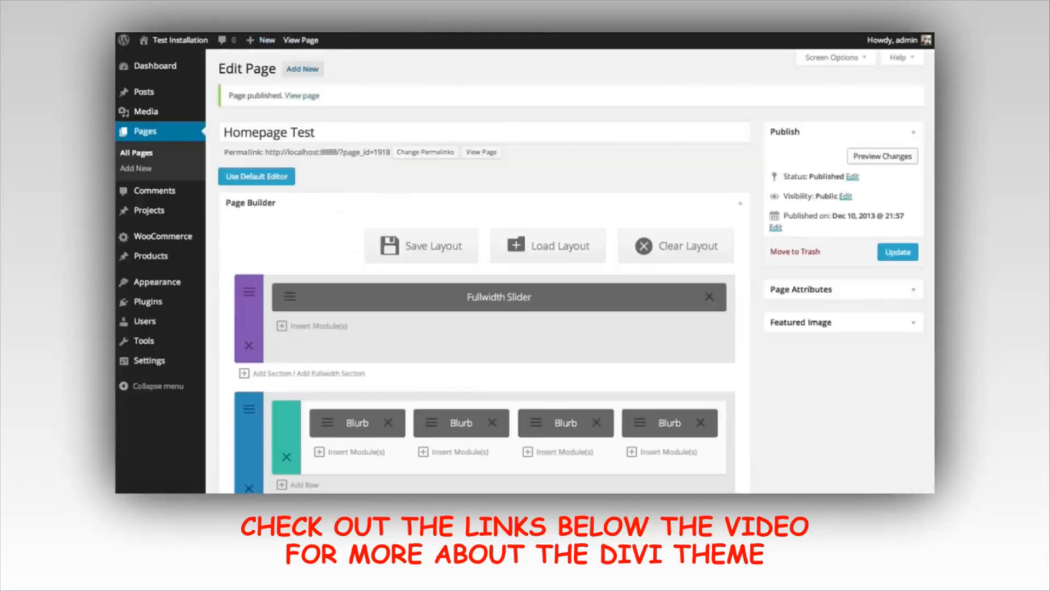
- Add a standard section below the logo section and save it with jpeg.jpg from the media library as its background image
scroll(824, 383, "down", 9)
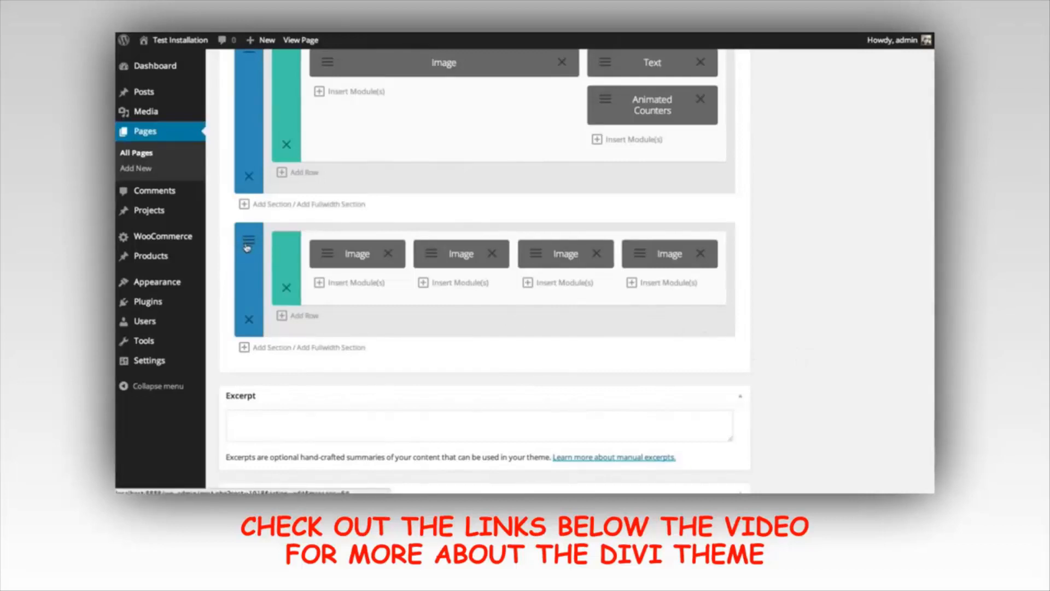
left_click(272, 348)
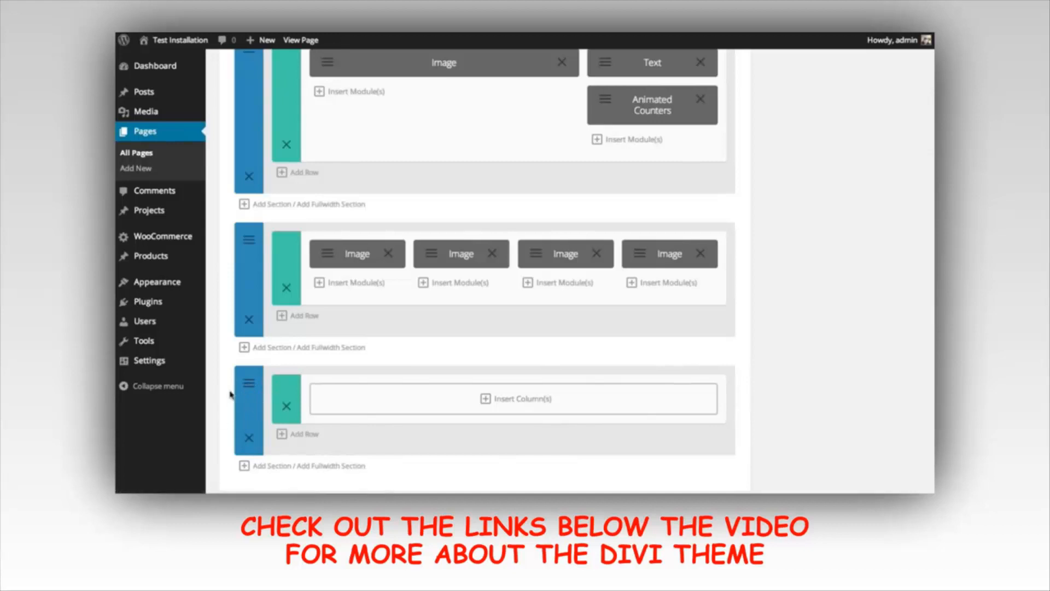
left_click(249, 383)
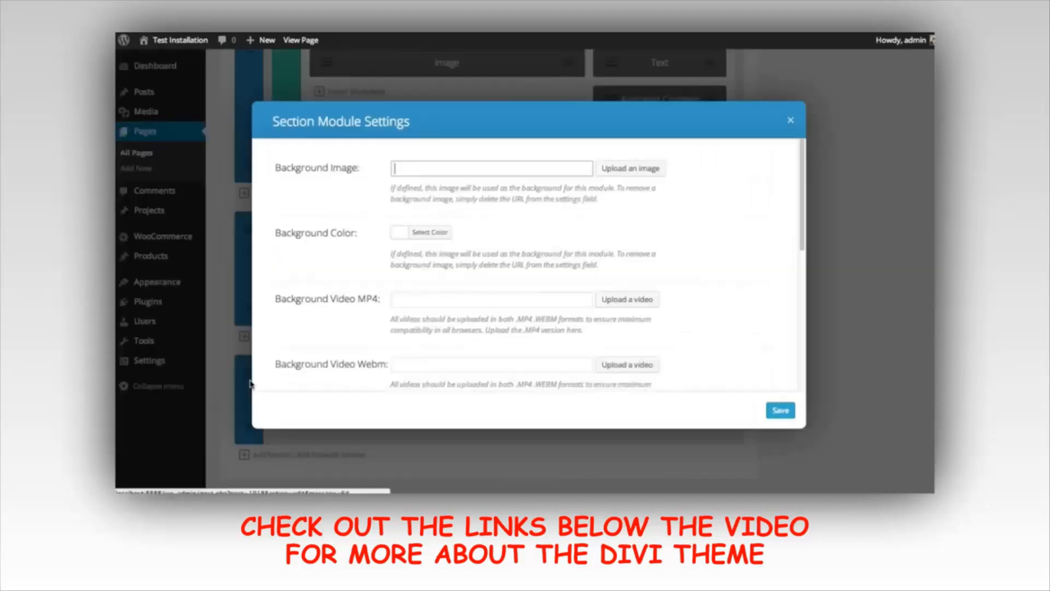
left_click(611, 170)
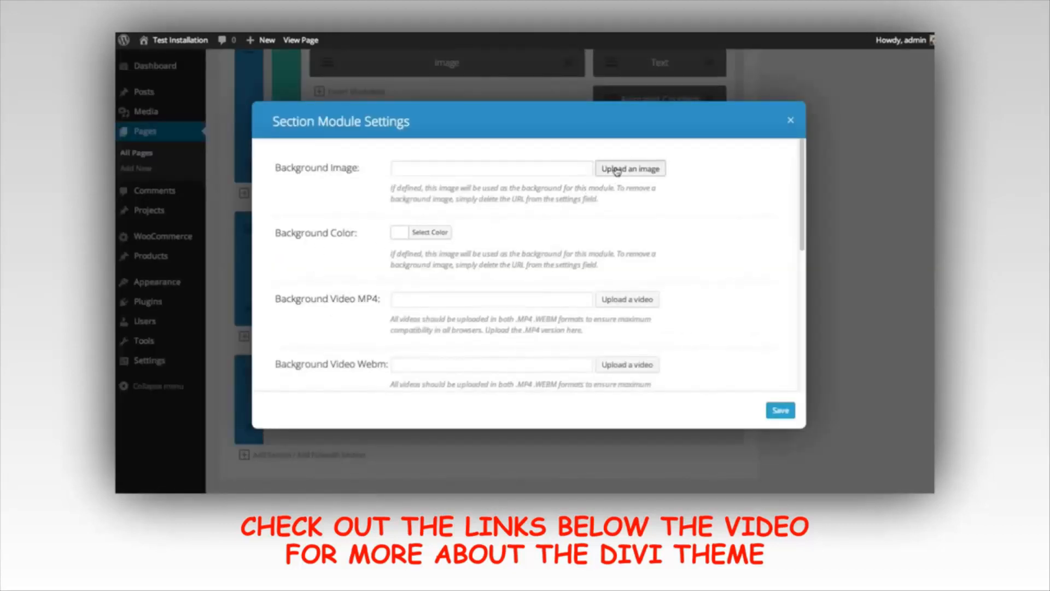
left_click(657, 175)
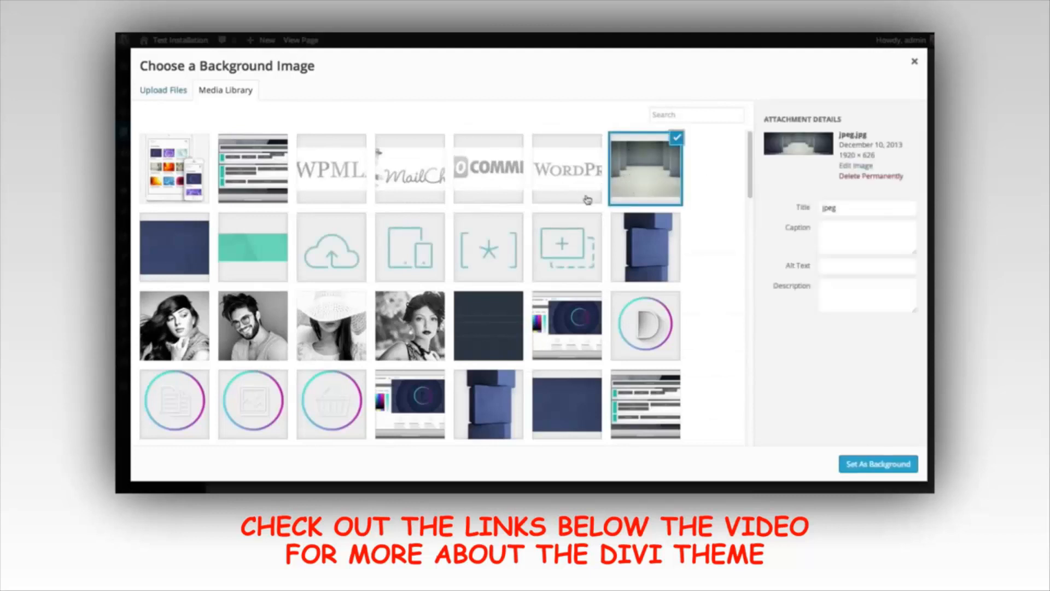
left_click(880, 465)
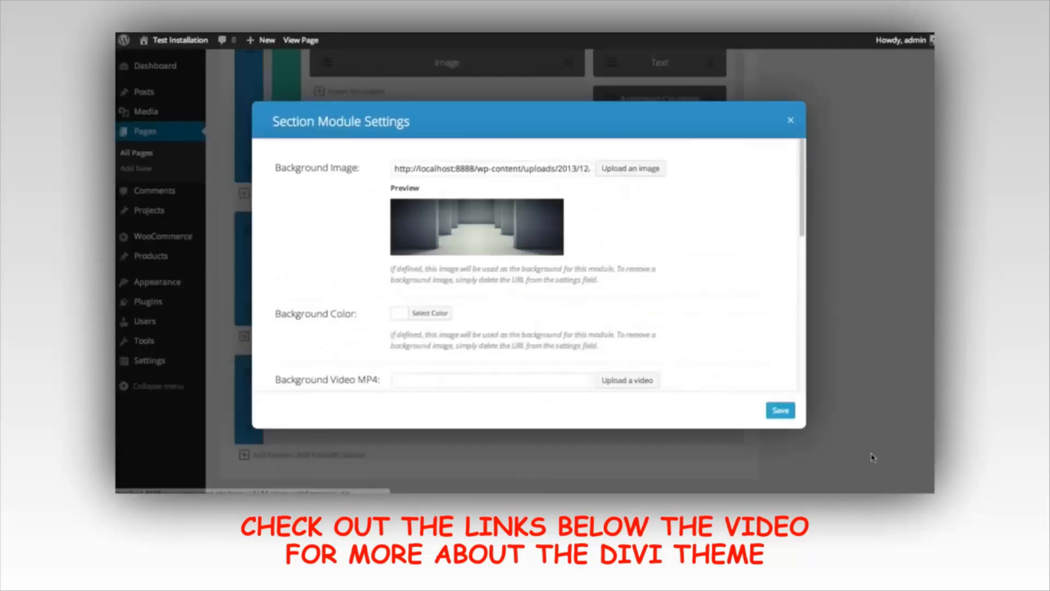
left_click_drag(803, 177, 810, 339)
scroll(808, 366, "up", 10)
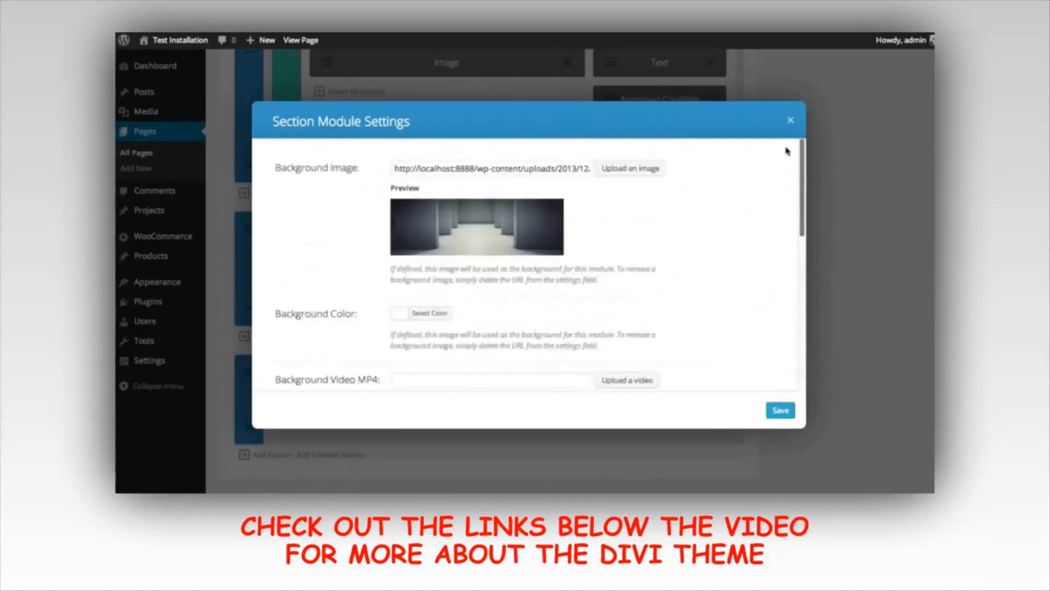
left_click(781, 411)
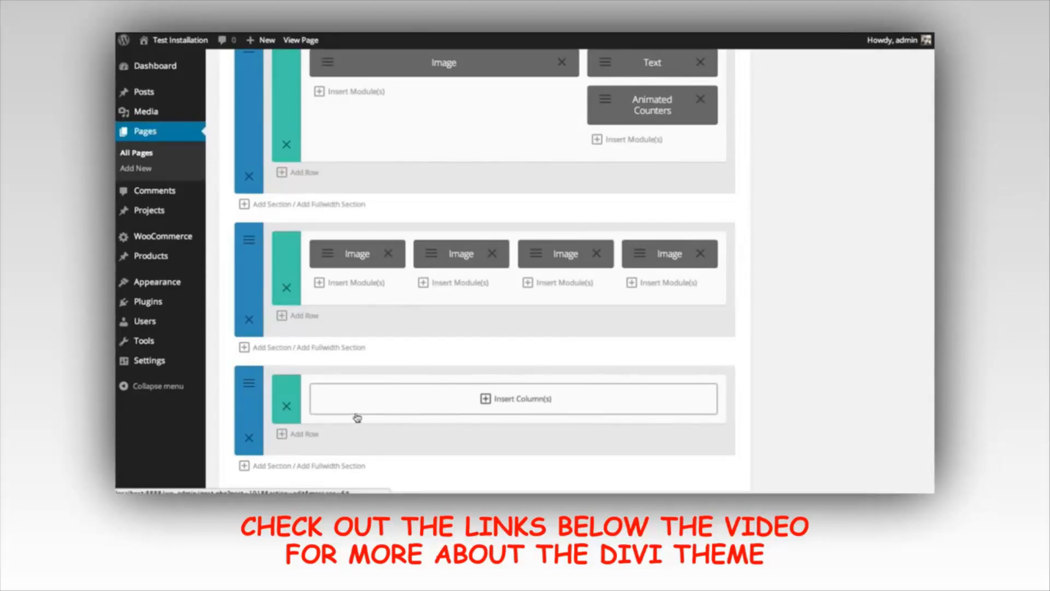
- Insert a single full-width column holding a Text module with the heading "With Our Most Advanced Page Builder Yet." and the Divi builder description
left_click(408, 408)
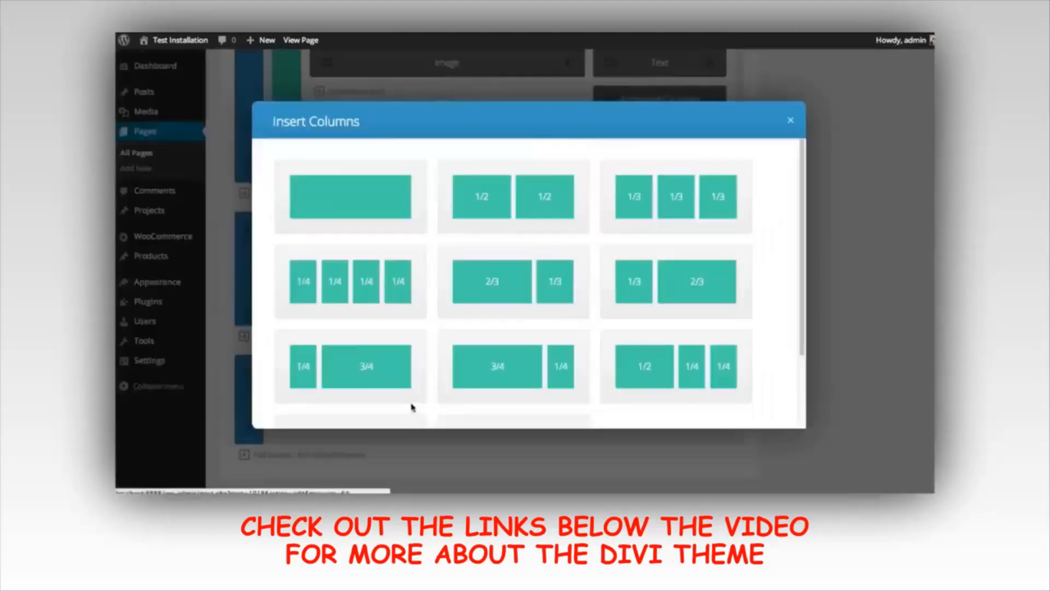
left_click(345, 189)
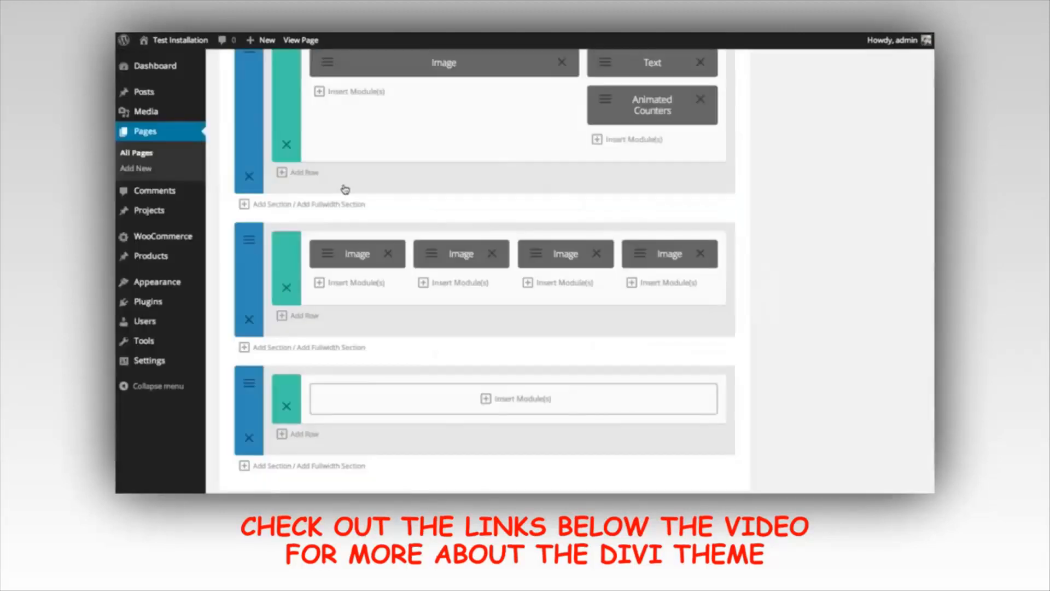
left_click(500, 401)
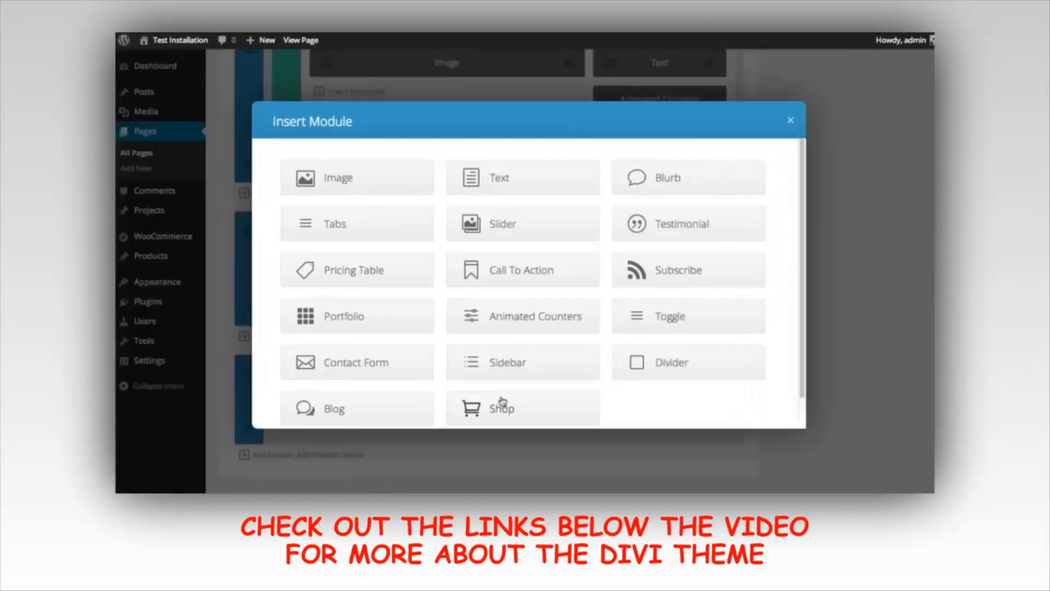
left_click(503, 179)
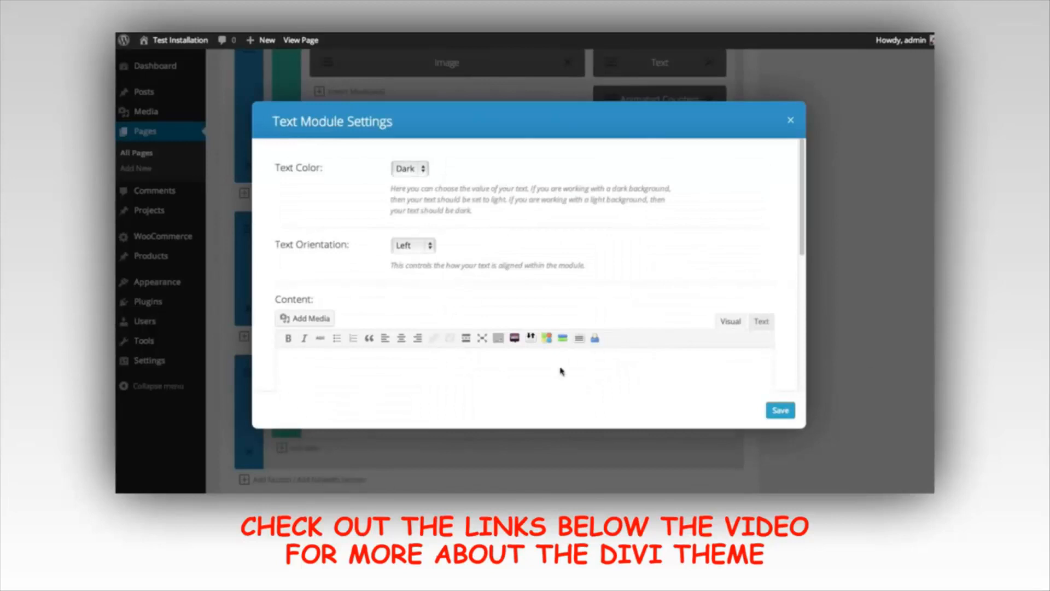
left_click(547, 379)
type("With Our Most Advanced Page Builder Yet. Divi will change the way you build websites, forever. The builder makes it possible to build truly dynamic pages.")
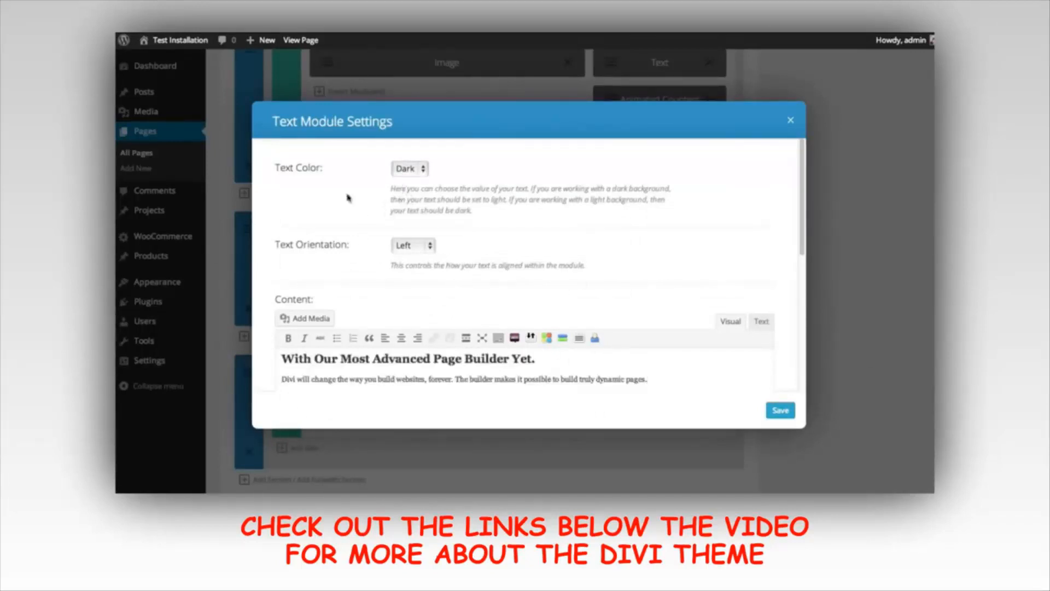
- Set the Text module's text color to Light and its orientation to Center, and save the module
left_click(414, 175)
left_click(411, 181)
left_click(413, 245)
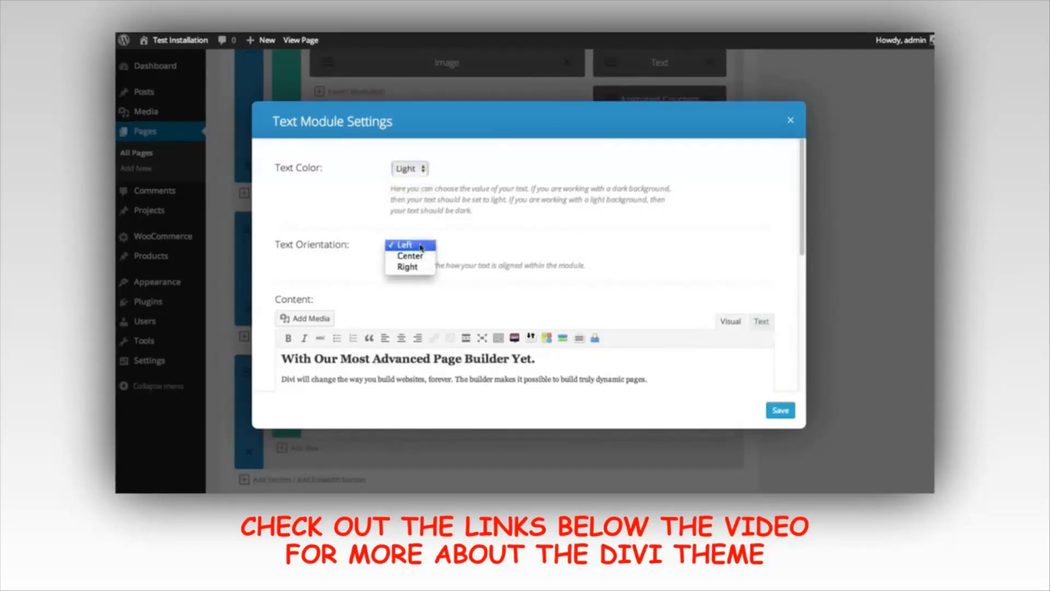
left_click(410, 254)
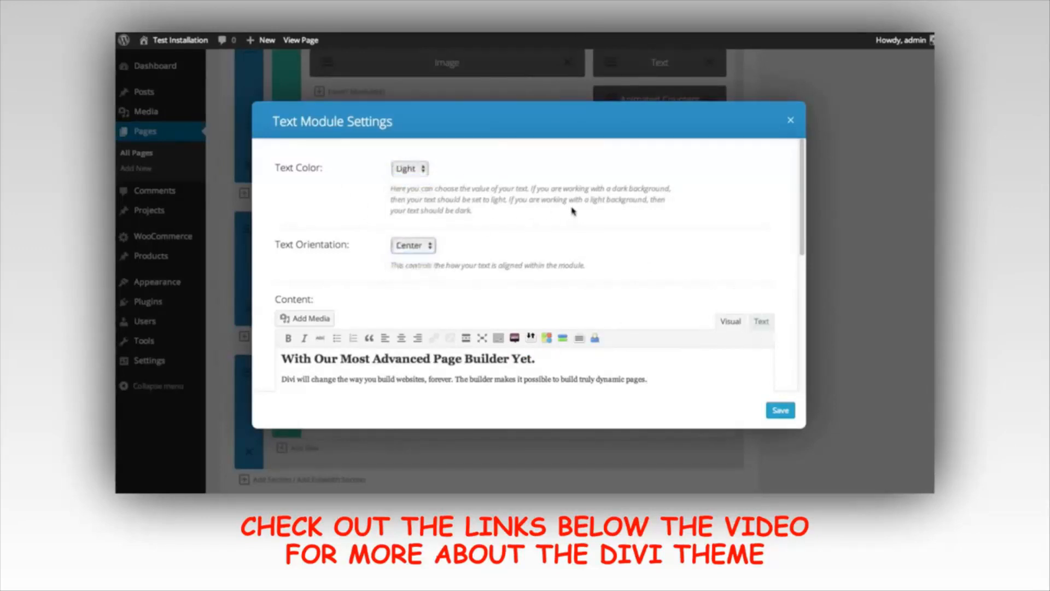
left_click(781, 411)
- Insert an Image module below the Text module using macbook-air2-stone-minified1.png from the media library
scroll(797, 392, "down", 2)
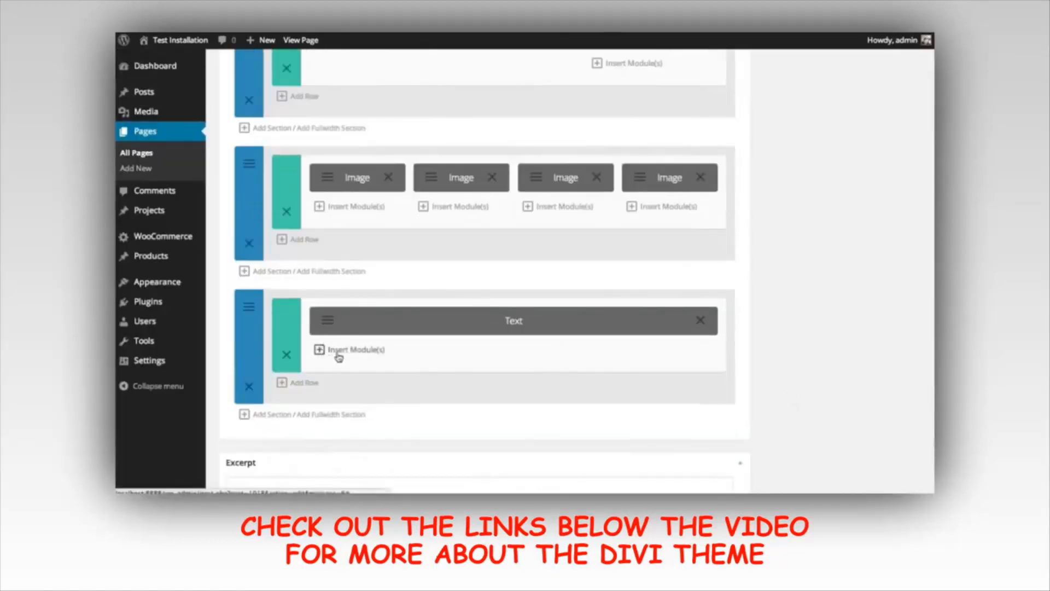
left_click(370, 355)
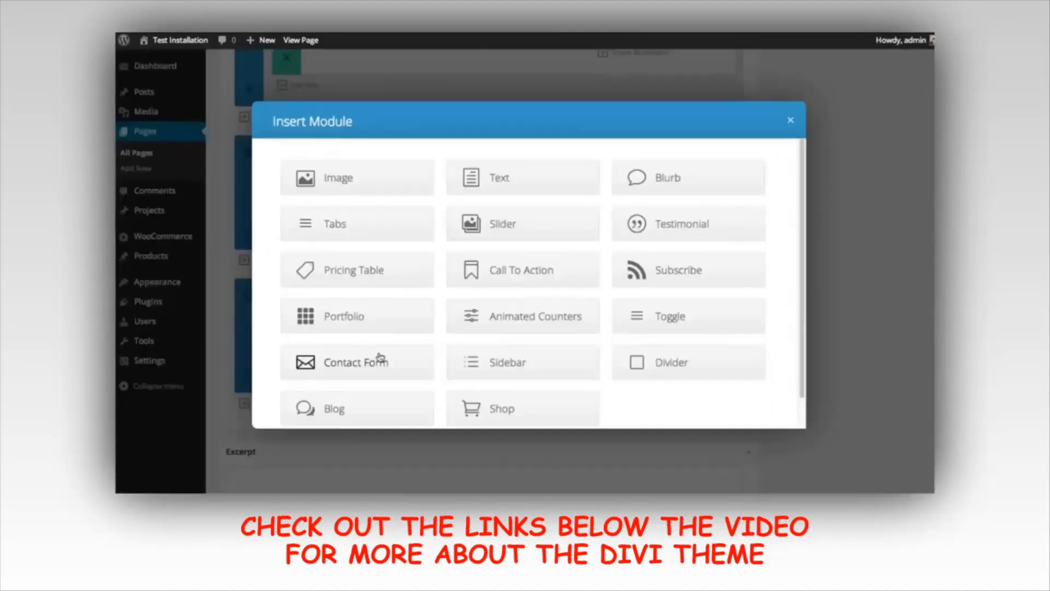
left_click(357, 184)
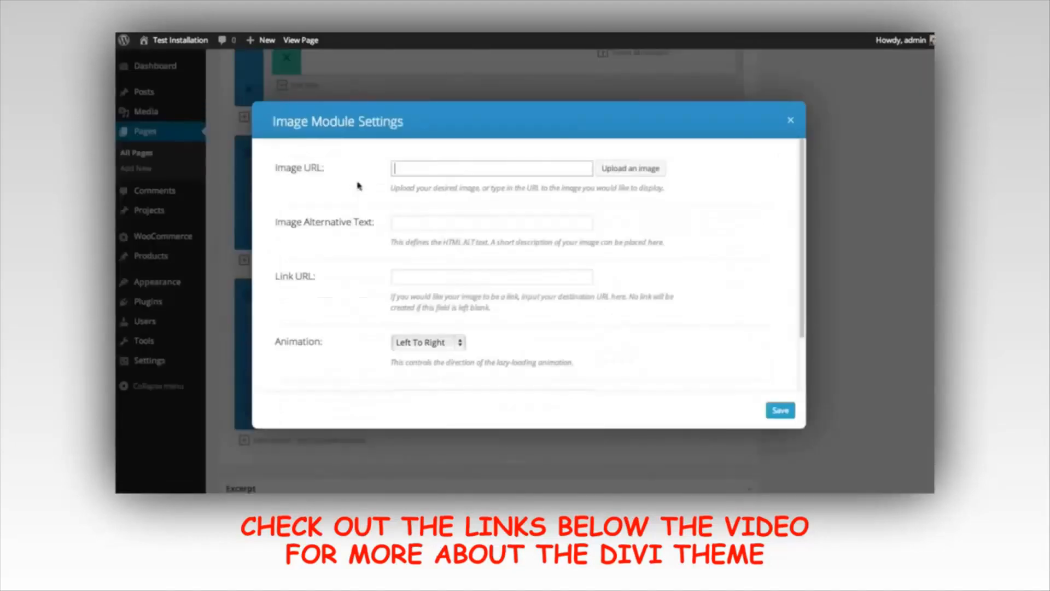
left_click(632, 170)
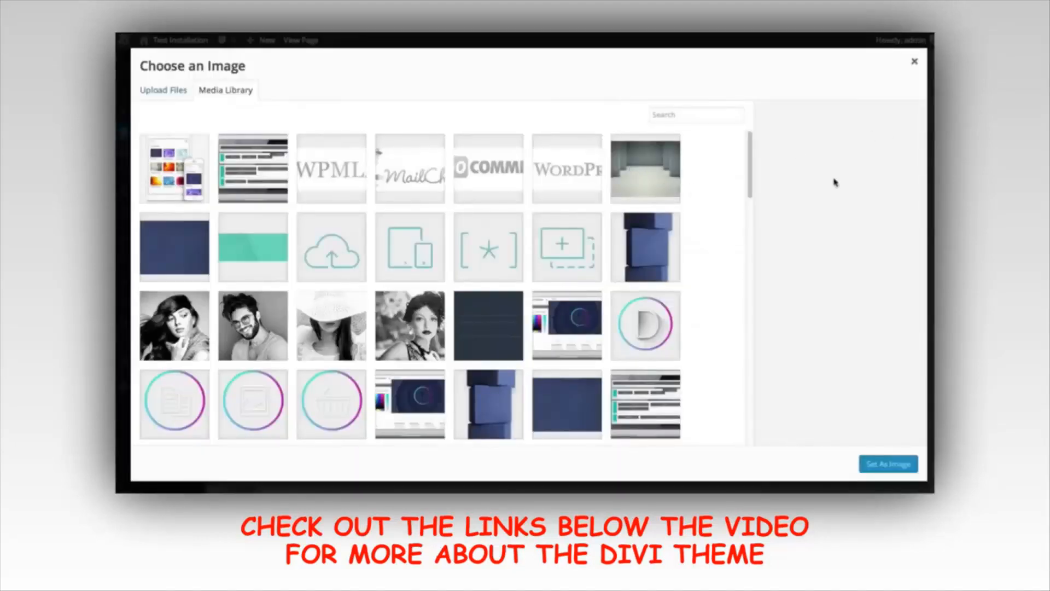
left_click(236, 169)
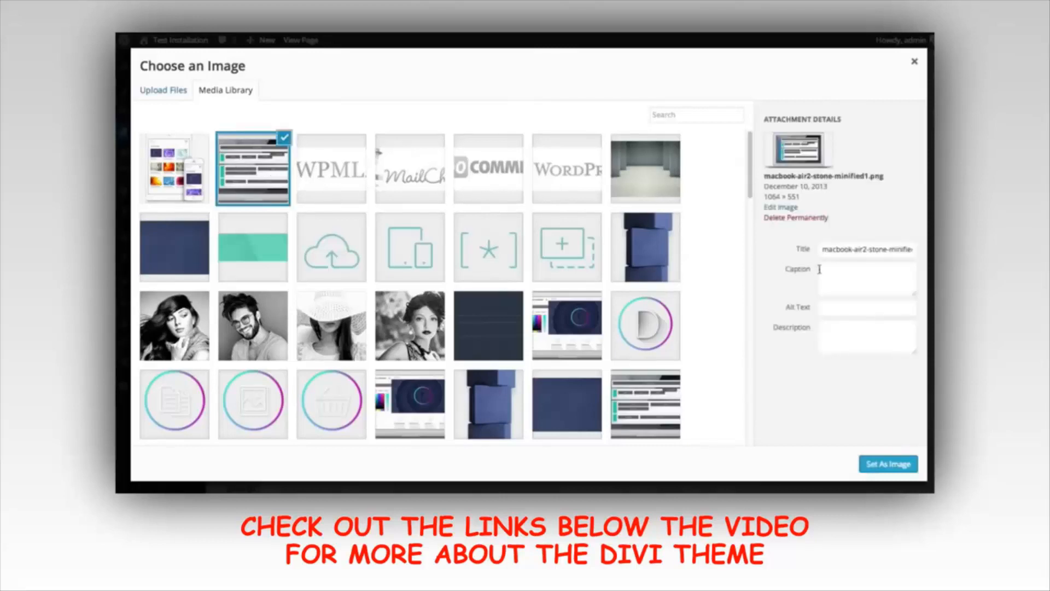
left_click(890, 465)
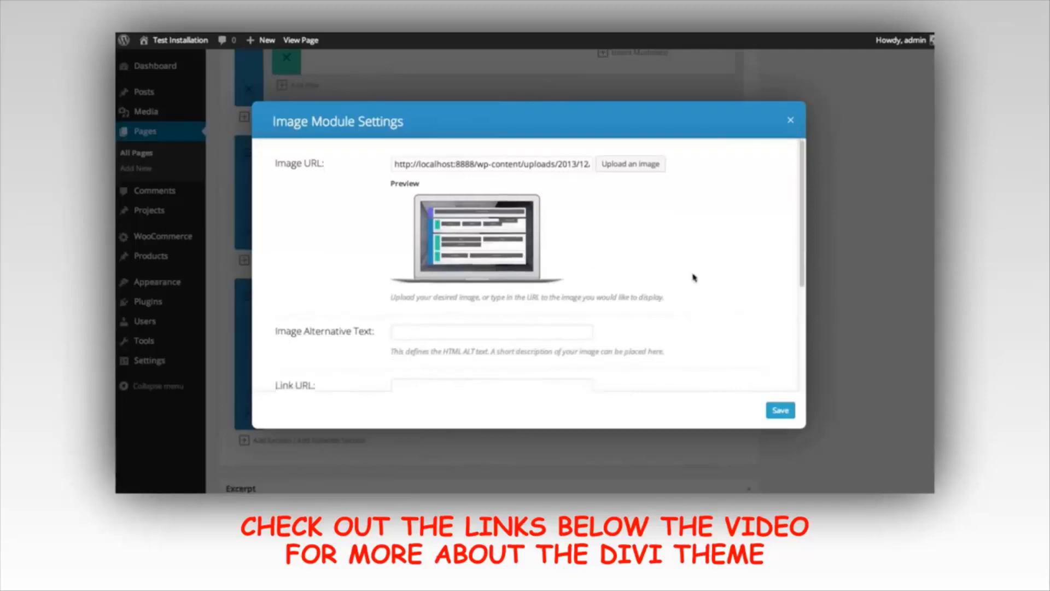
- Set the laptop image's animation to Top To Bottom and save the Image module
scroll(590, 261, "down", 5)
left_click(430, 279)
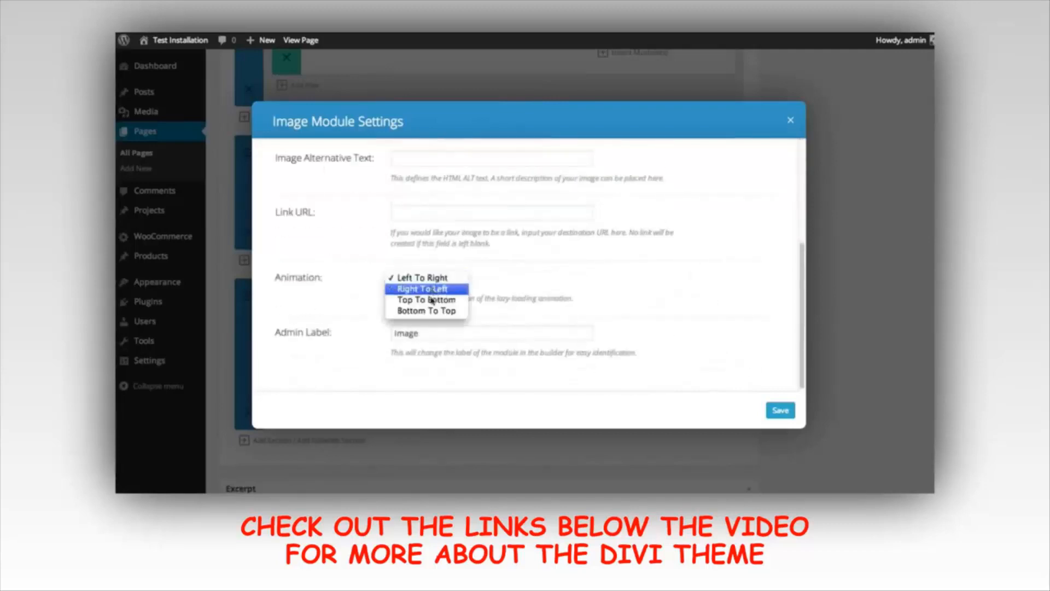
left_click(437, 301)
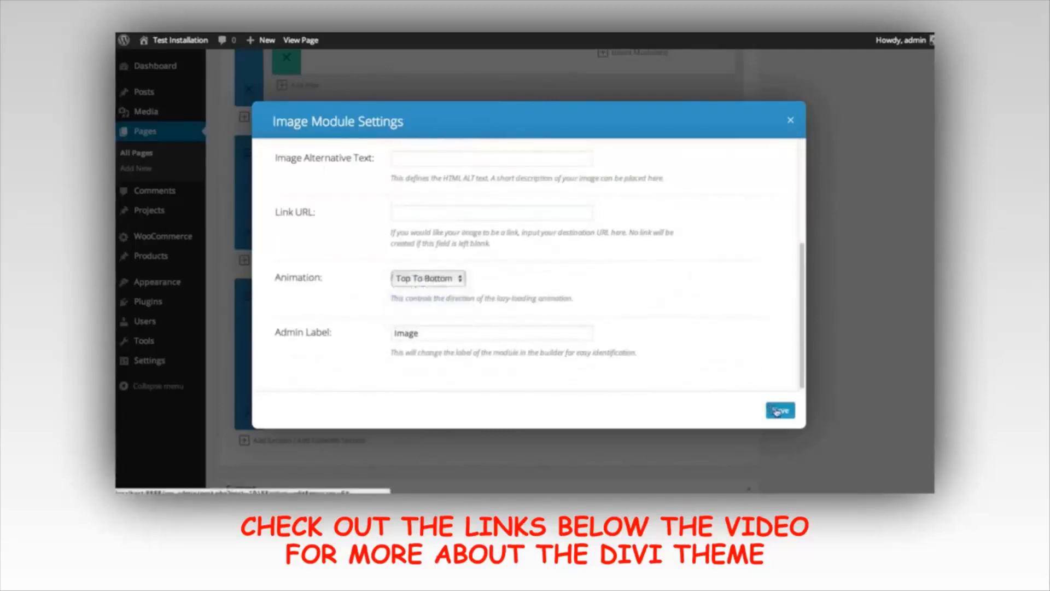
left_click(779, 410)
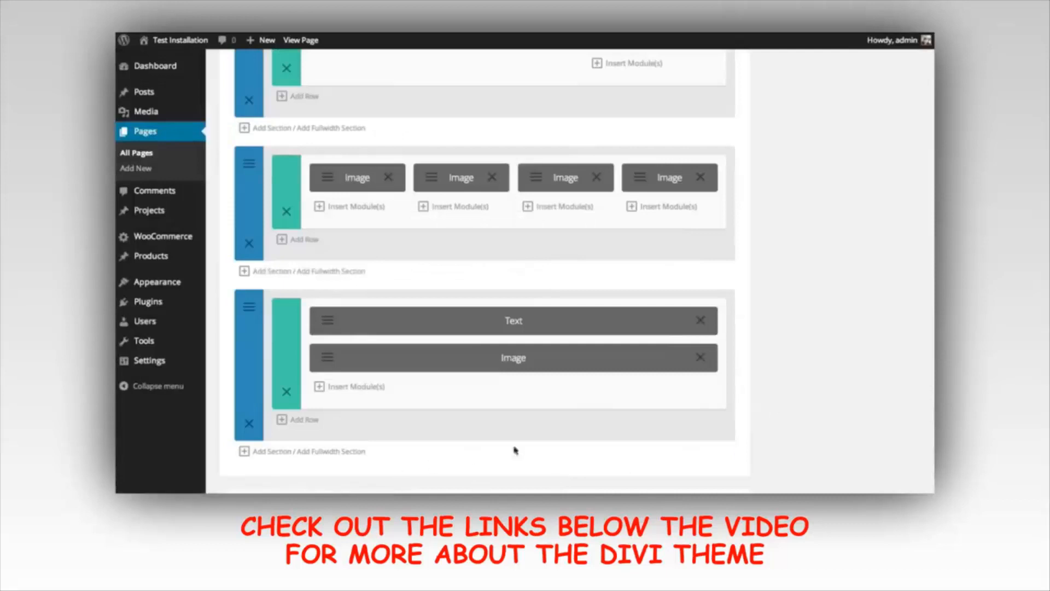
left_click_drag(642, 429, 644, 432)
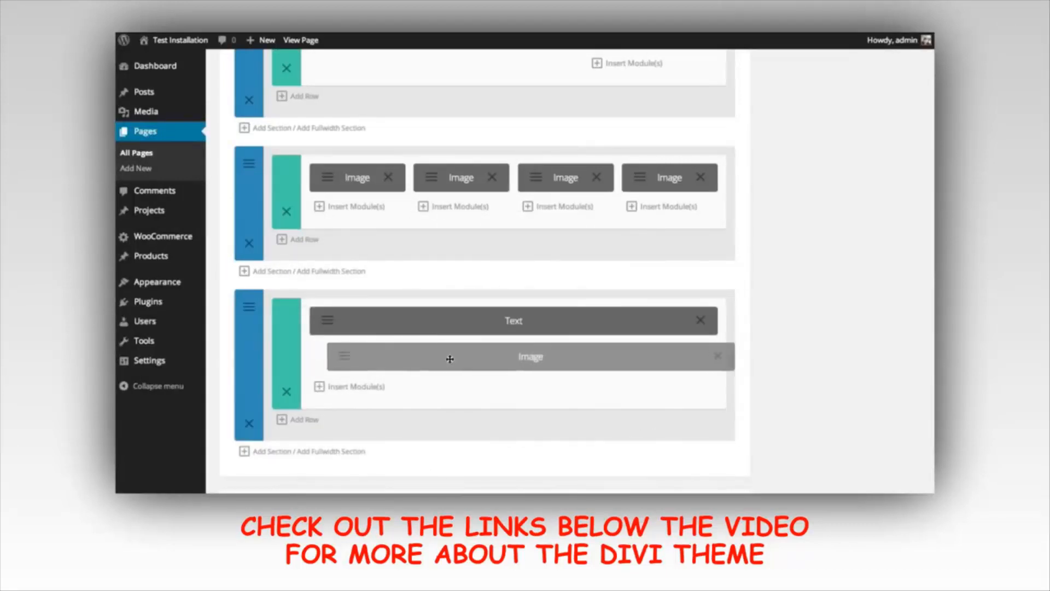
- Preview the page changes and examine the new background-image section with its centered text and laptop image
scroll(813, 368, "up", 10)
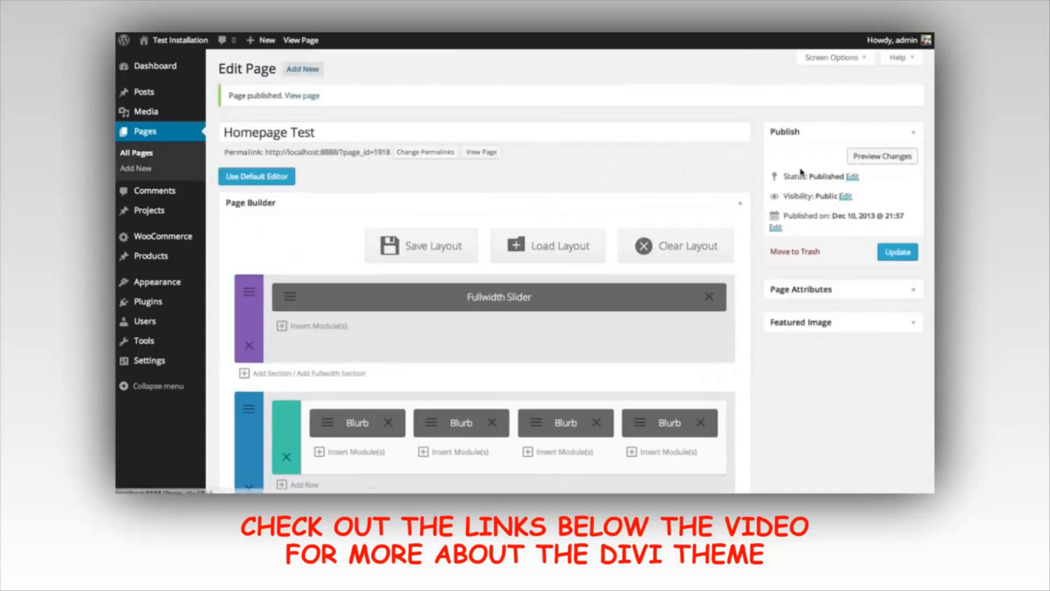
left_click(883, 157)
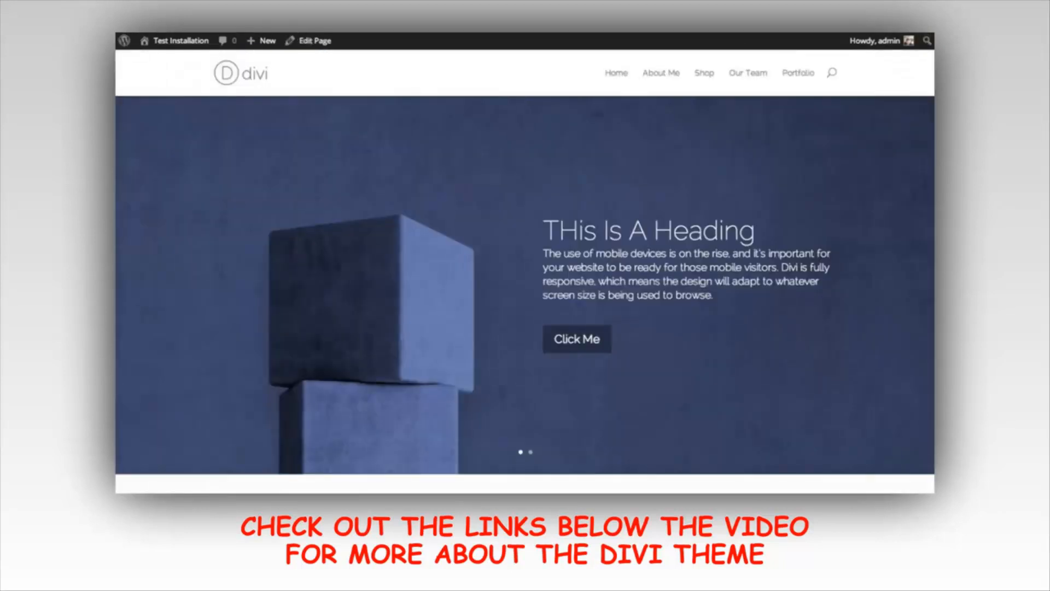
scroll(525, 268, "down", 5)
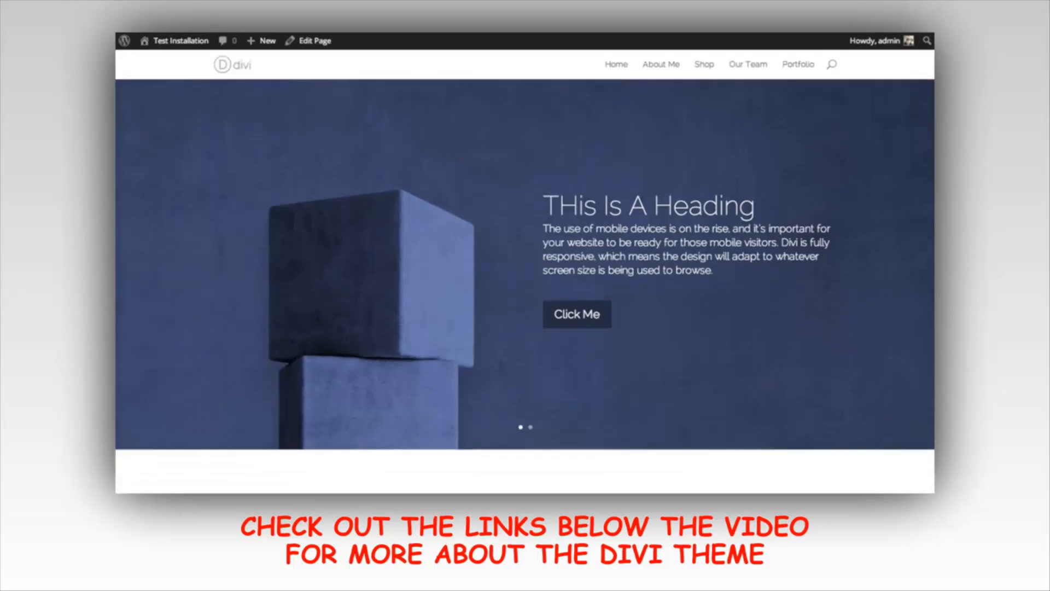
scroll(525, 268, "down", 2)
scroll(525, 268, "up", 3)
scroll(525, 268, "down", 1)
scroll(525, 268, "up", 2)
scroll(525, 268, "up", 2)
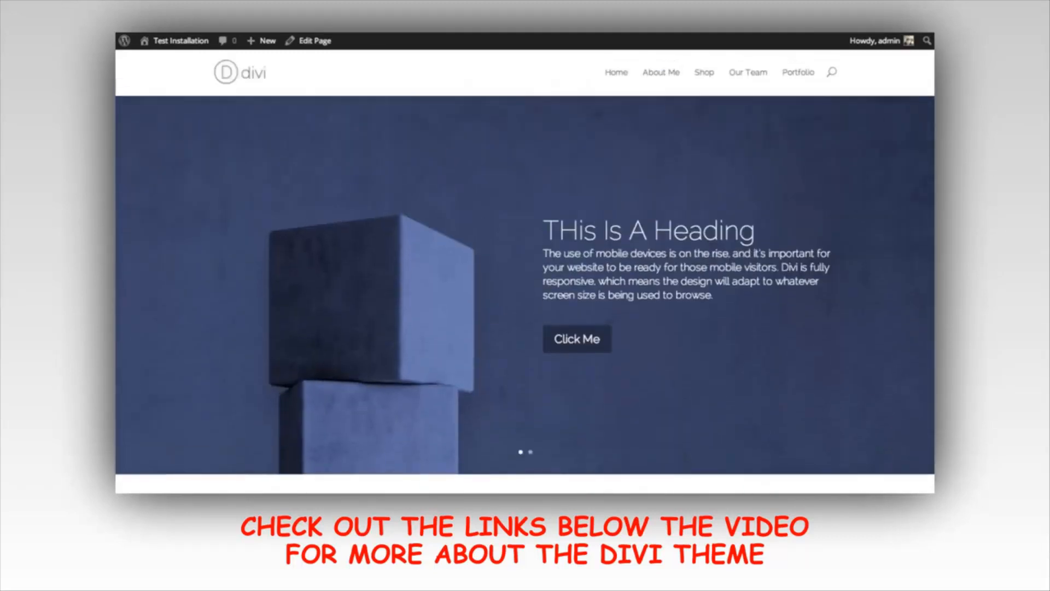
scroll(917, 126, "down", 1)
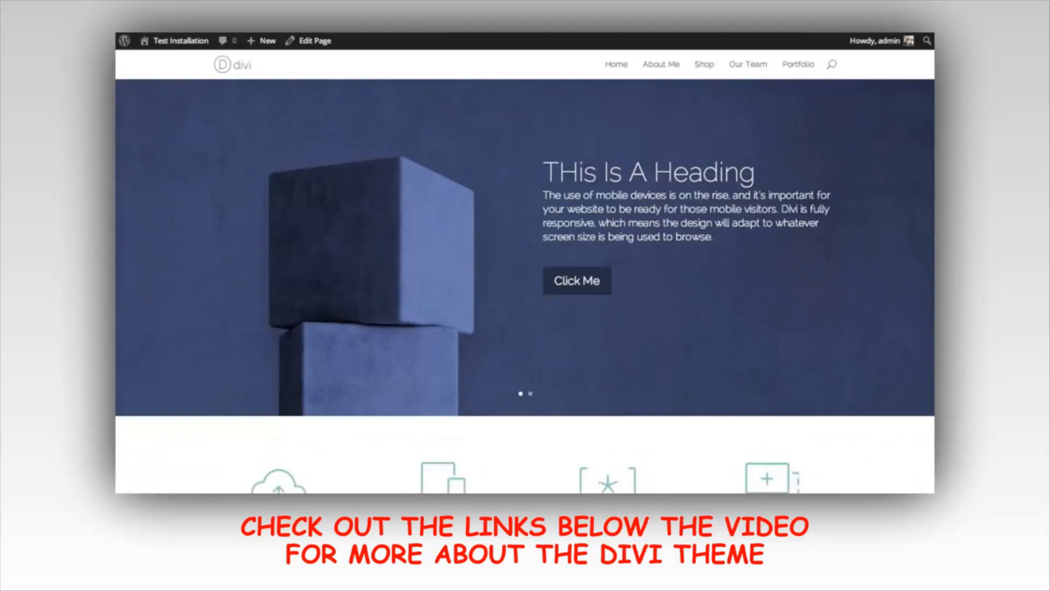
scroll(917, 136, "down", 4)
scroll(525, 285, "down", 5)
scroll(855, 311, "down", 6)
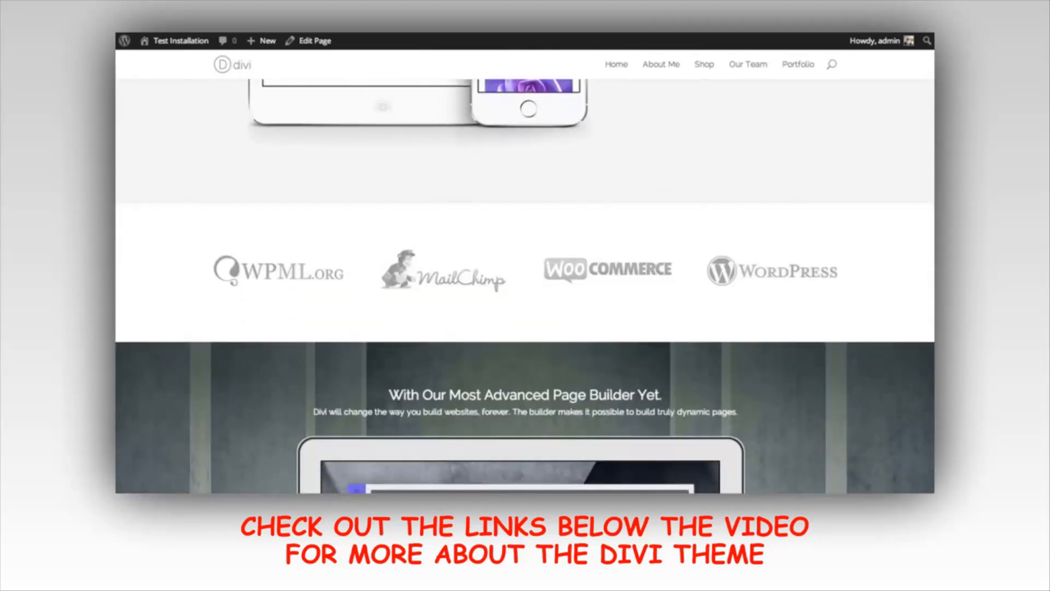
scroll(928, 276, "down", 5)
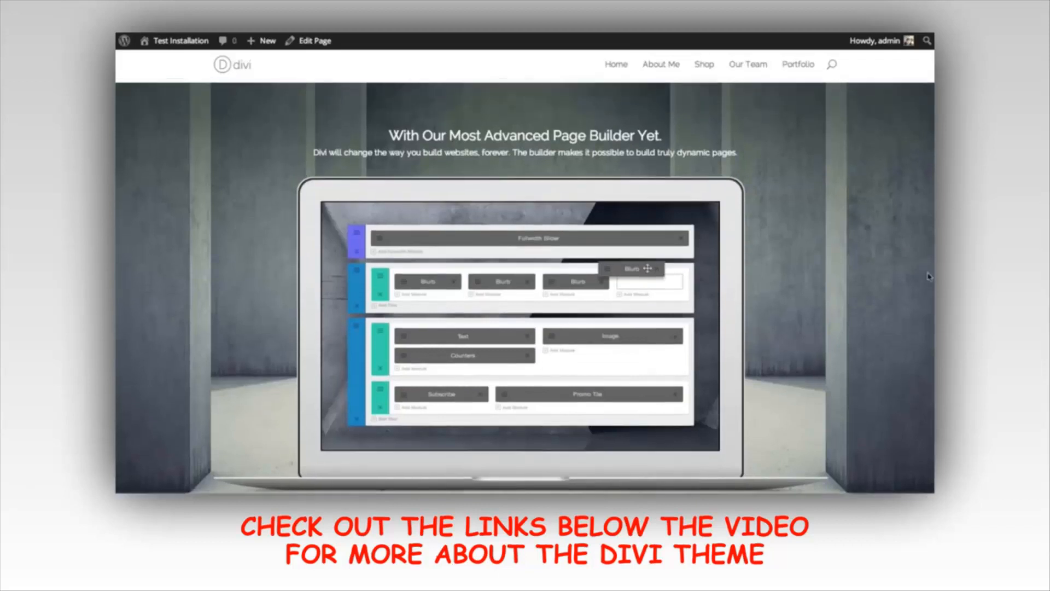